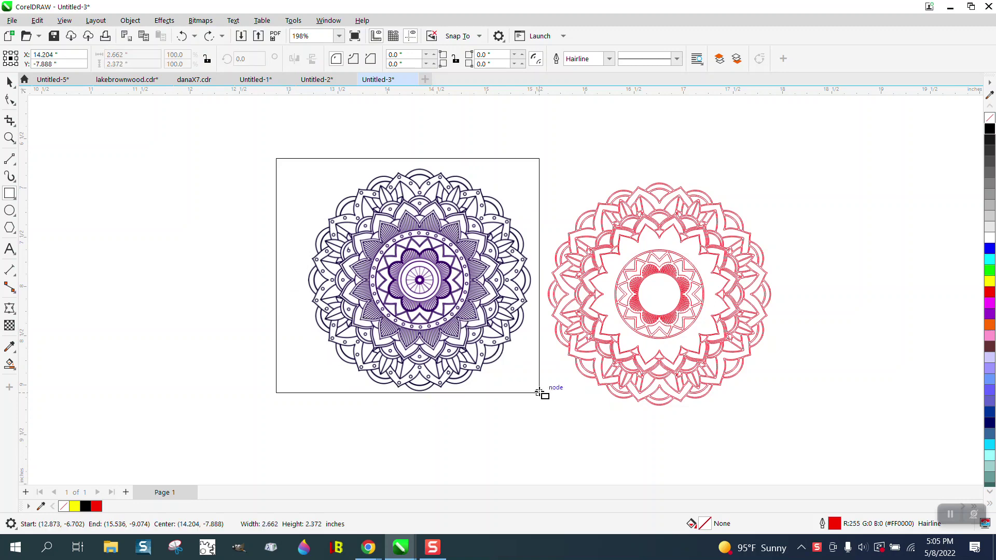
Step: Fill the rectangle covering the purple mandala with yellow and send it behind the mandala
click(991, 284)
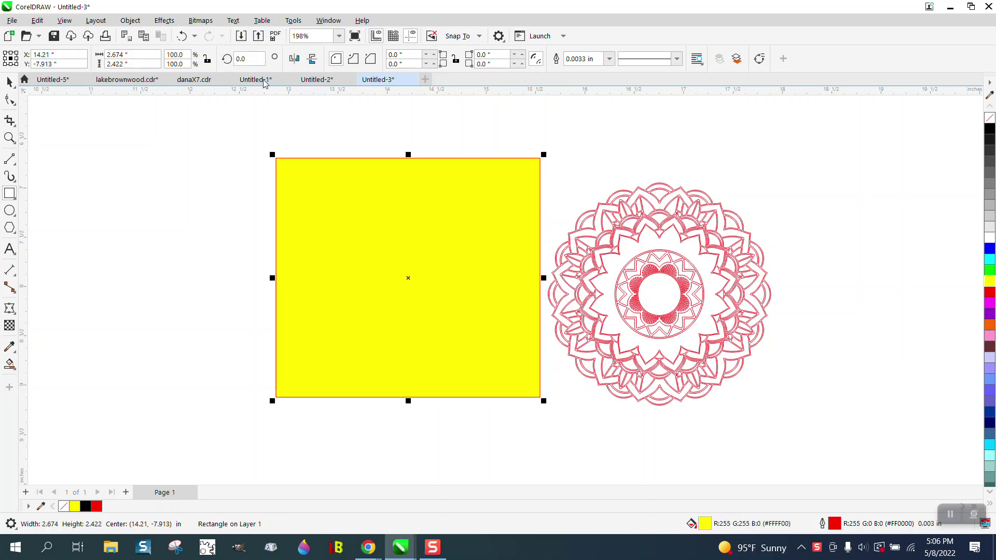
click(130, 20)
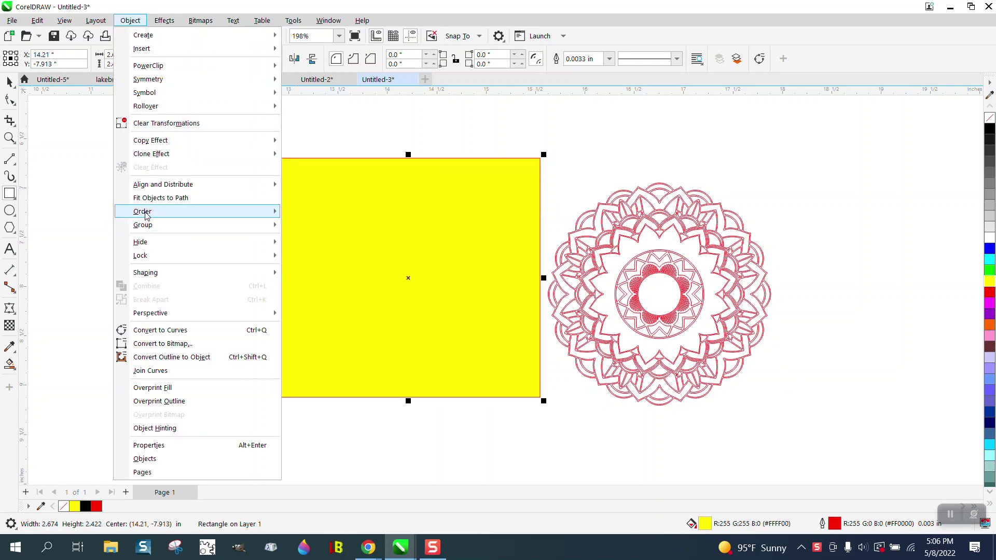
mouse_move(148, 212)
click(332, 226)
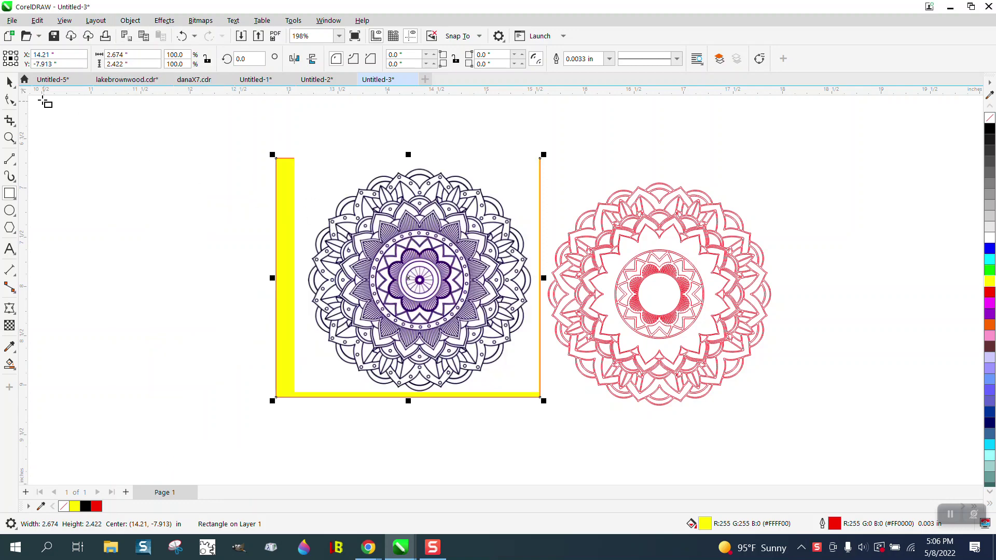
Step: Trace the purple mandala bitmap as an Outline Trace with the Clipart image type, keeping the original bitmap
click(9, 81)
click(282, 179)
click(376, 147)
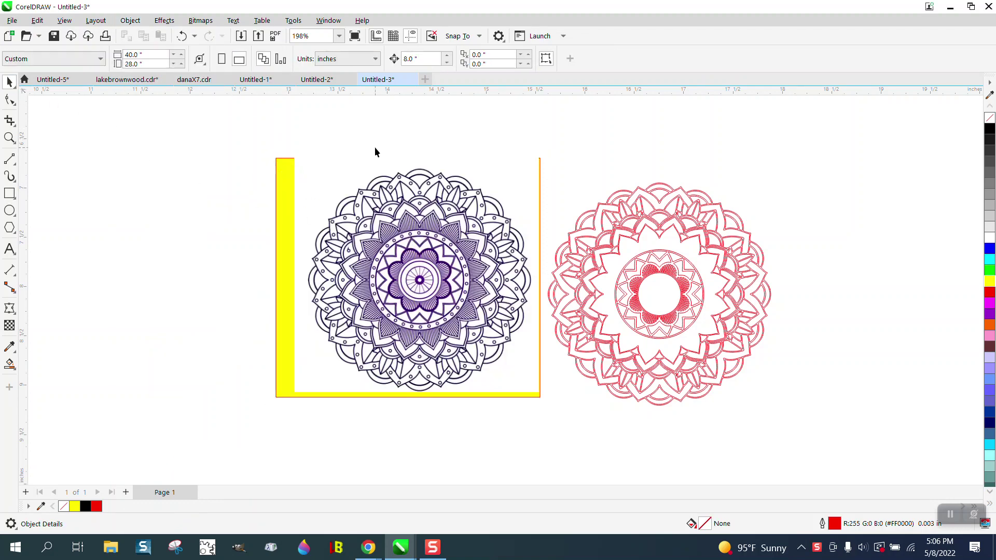
click(322, 172)
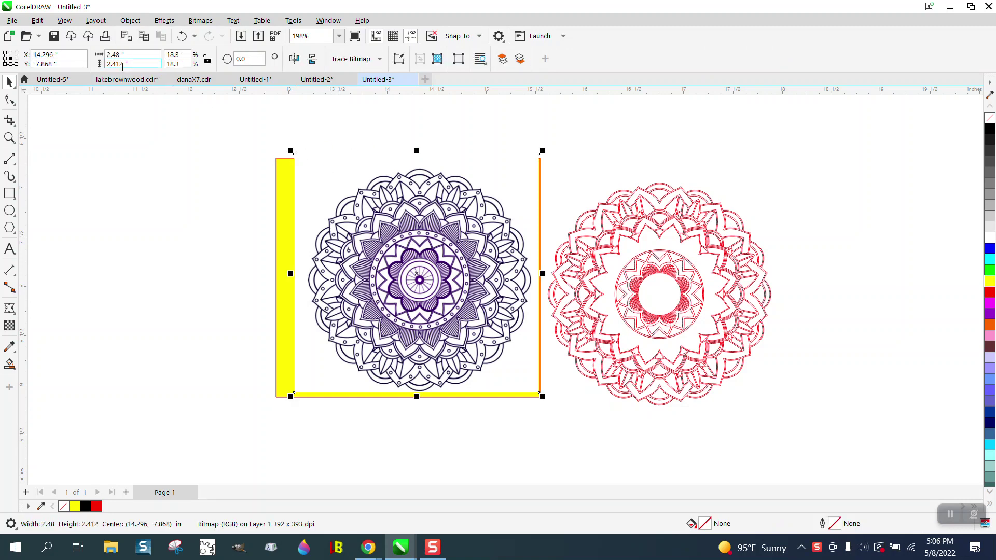
click(381, 61)
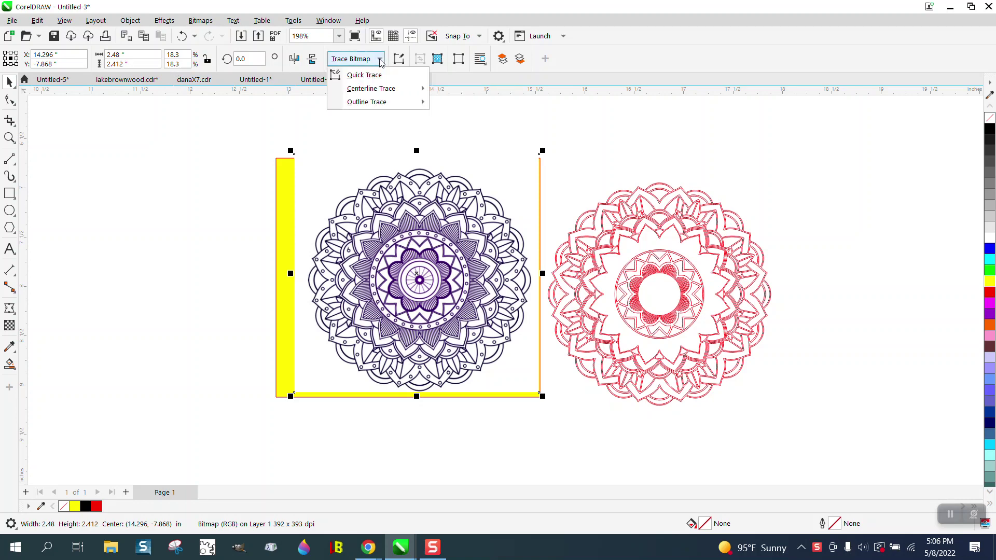
mouse_move(377, 104)
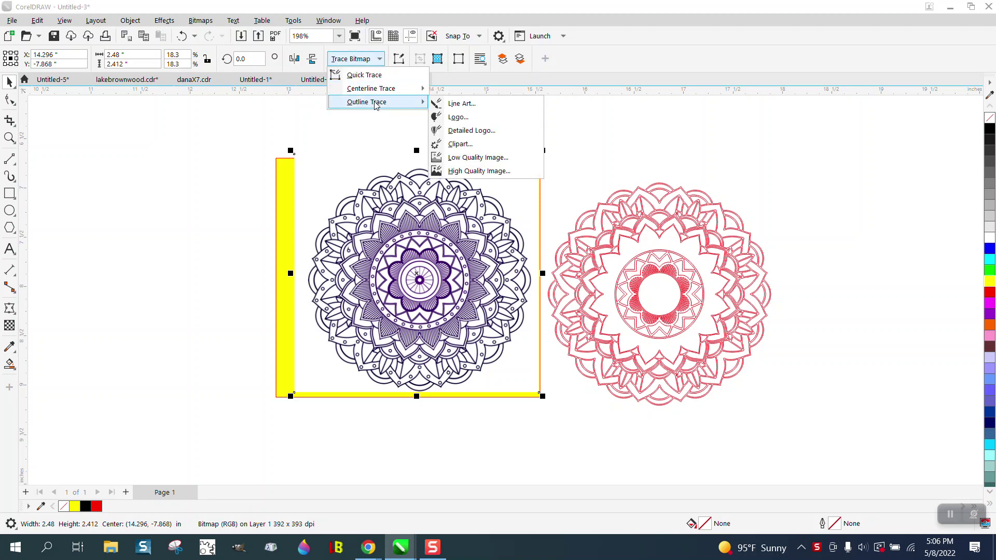
click(452, 144)
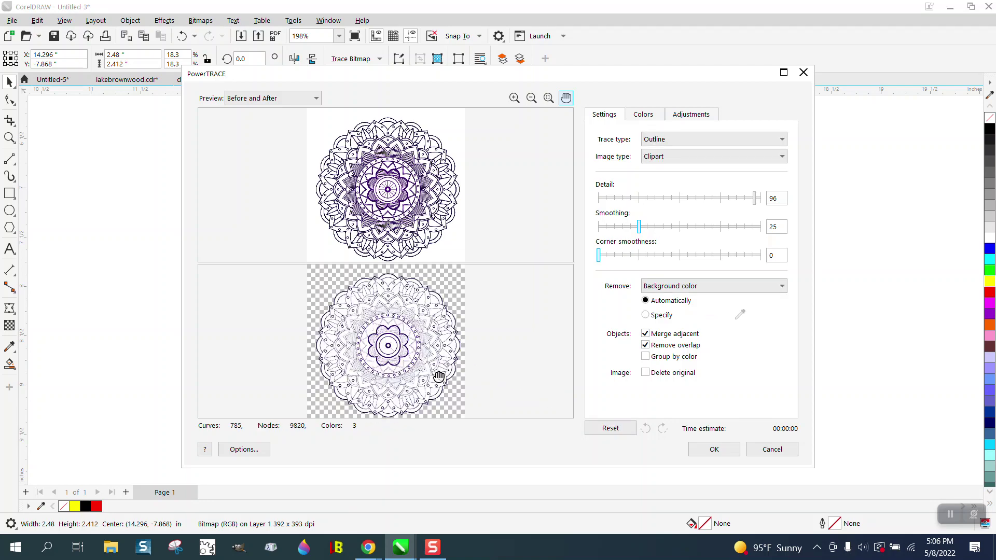
click(712, 448)
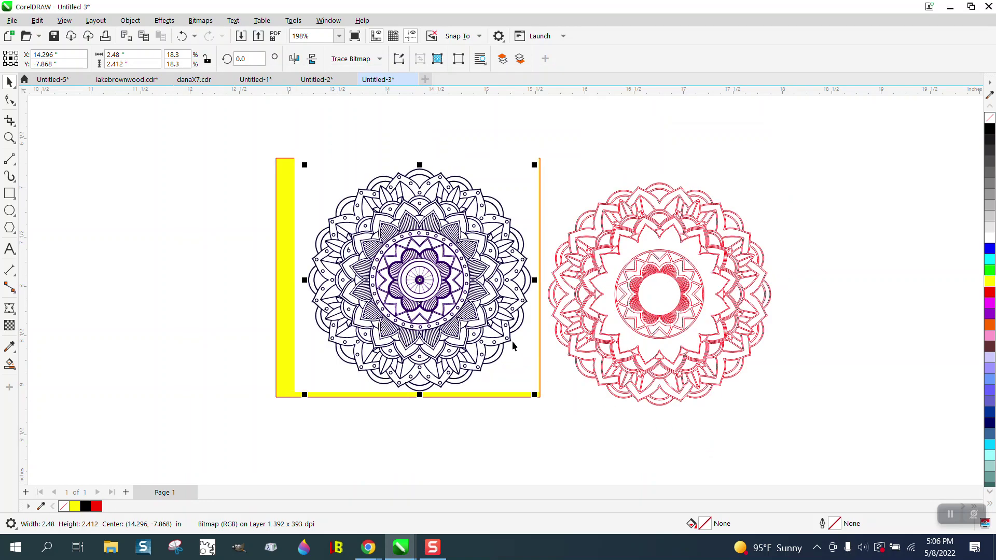
Step: Move the traced mandala and the yellow rectangle together to the left of the bitmap, and ungroup the trace completely
mouse_move(493, 314)
mouse_down()
mouse_move(292, 312)
mouse_move(277, 301)
mouse_up()
drag(355, 280, 157, 271)
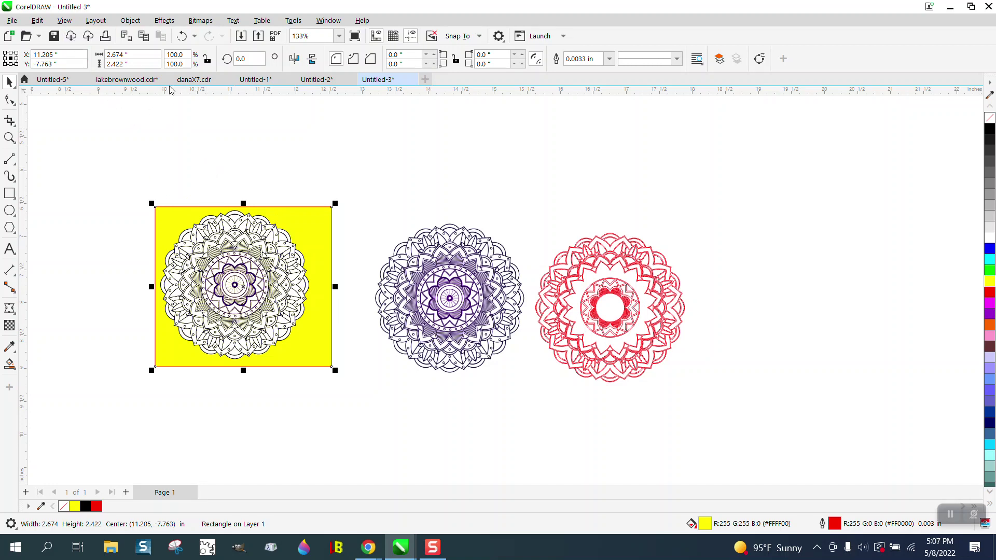
click(227, 244)
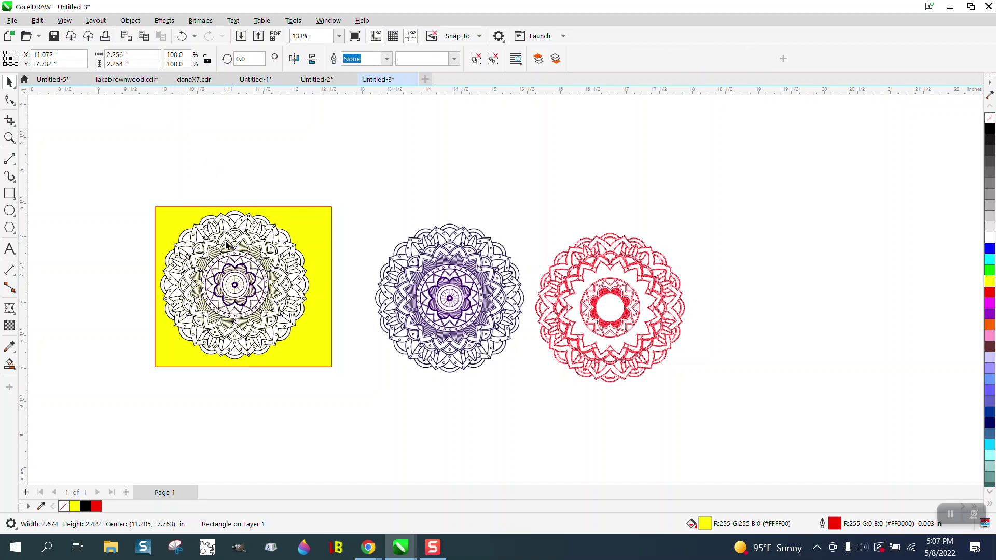
click(131, 21)
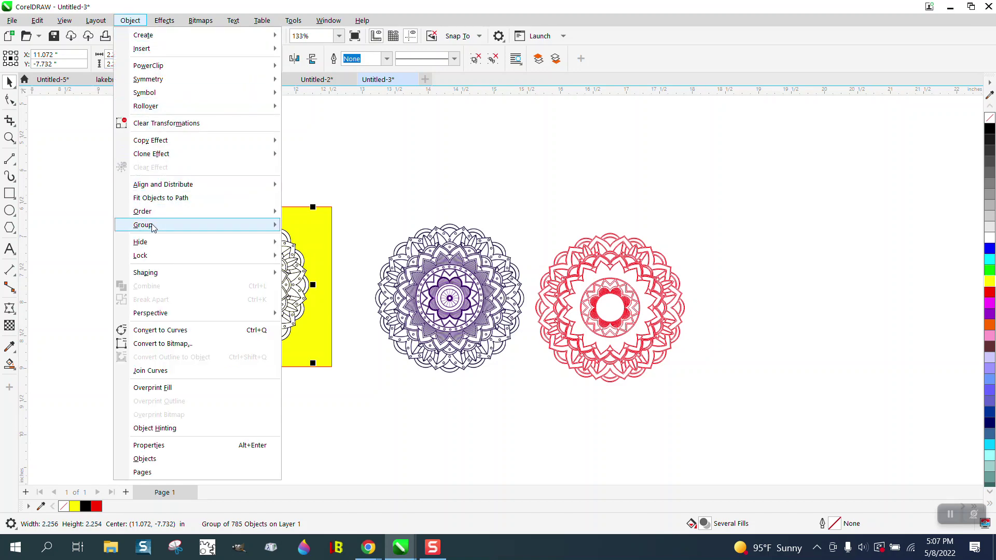
mouse_move(151, 225)
click(311, 237)
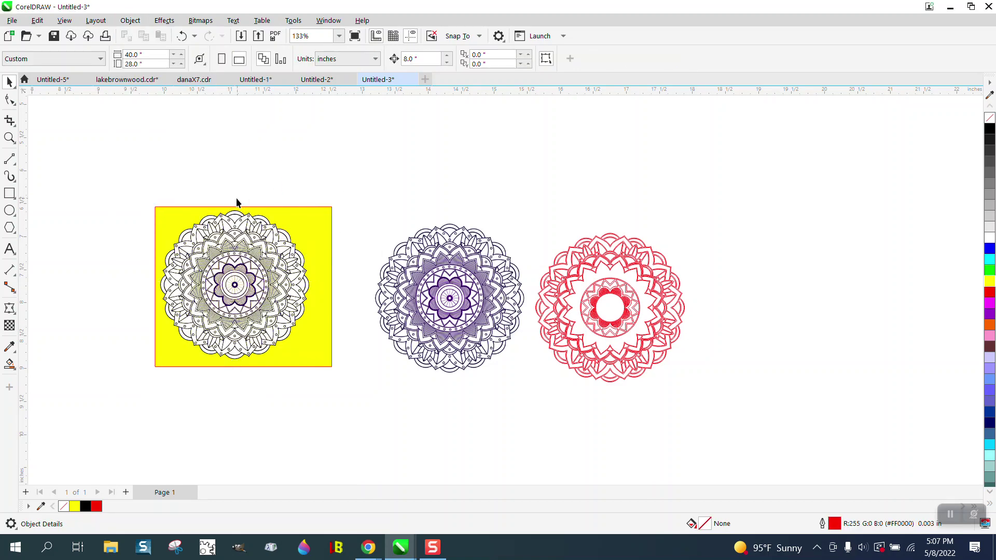
Step: Find all curves matching a white traced piece's uniform fill and missing outline, group them and delete them
click(236, 217)
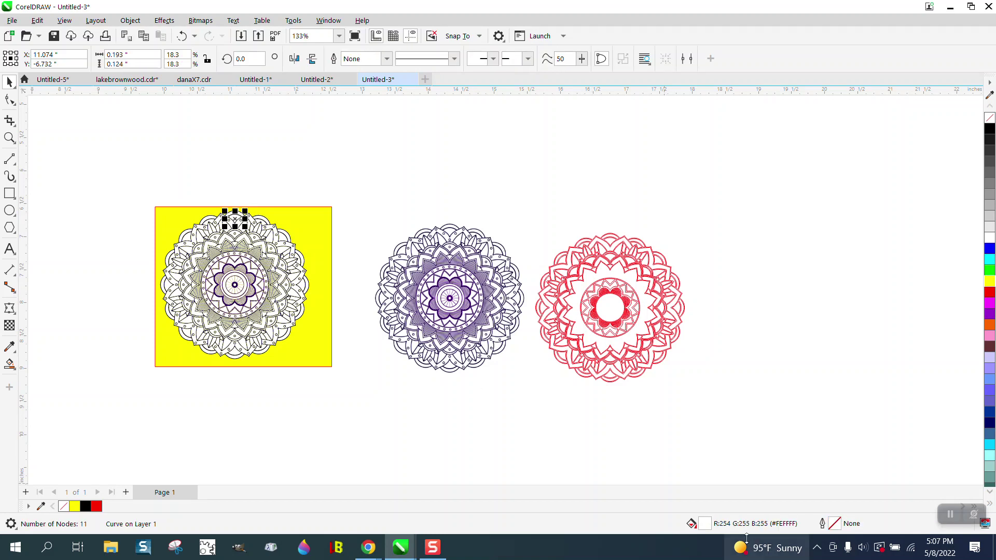
click(35, 21)
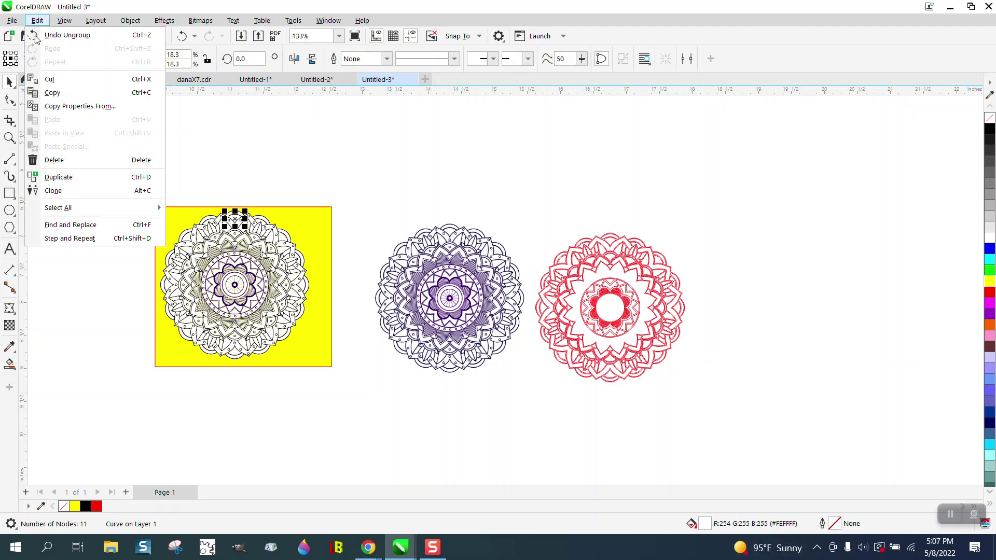
click(79, 224)
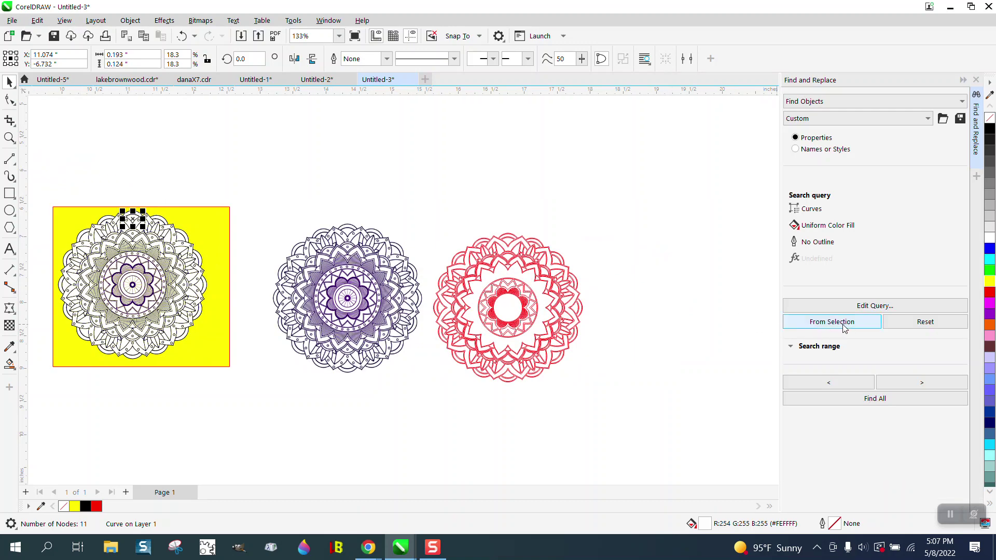
click(842, 322)
click(876, 403)
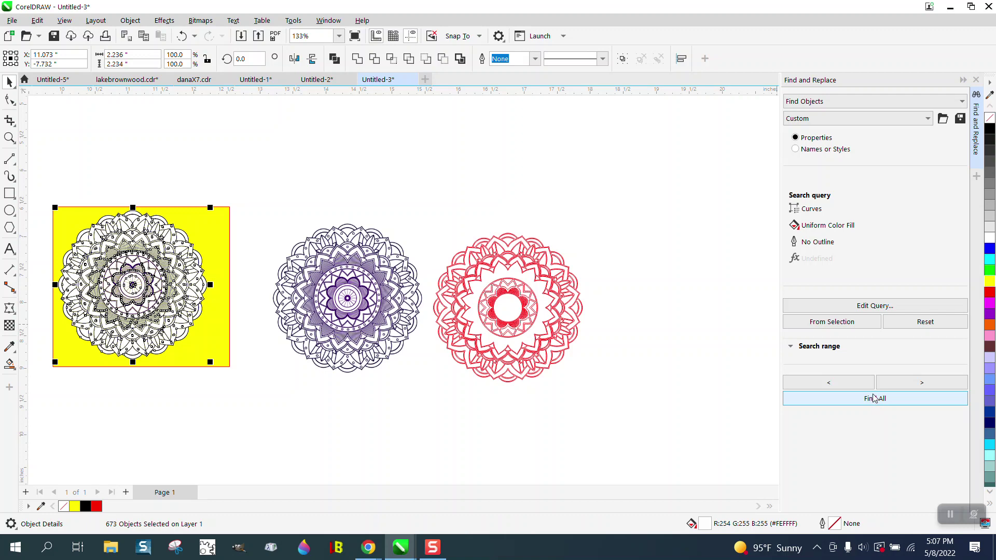
key(ctrl+g)
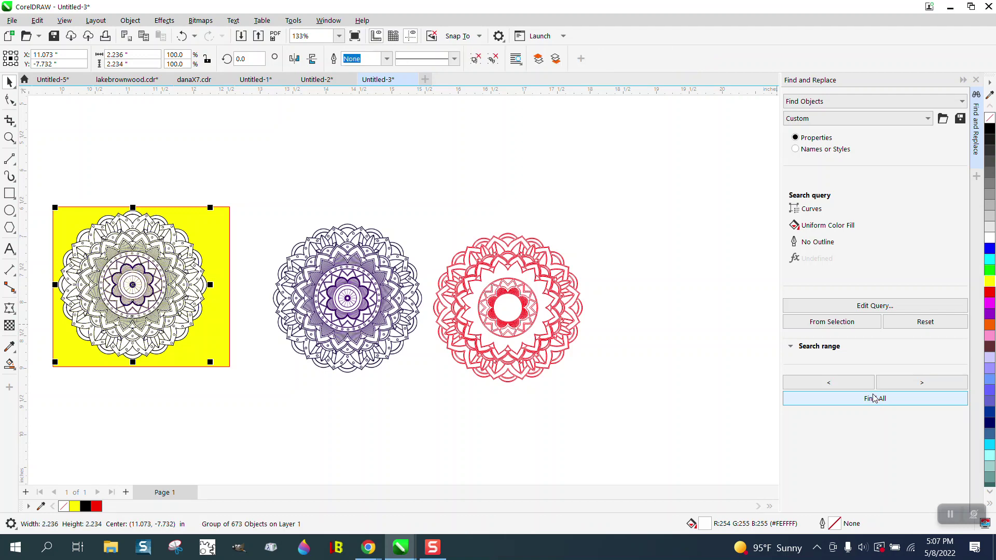
key(Delete)
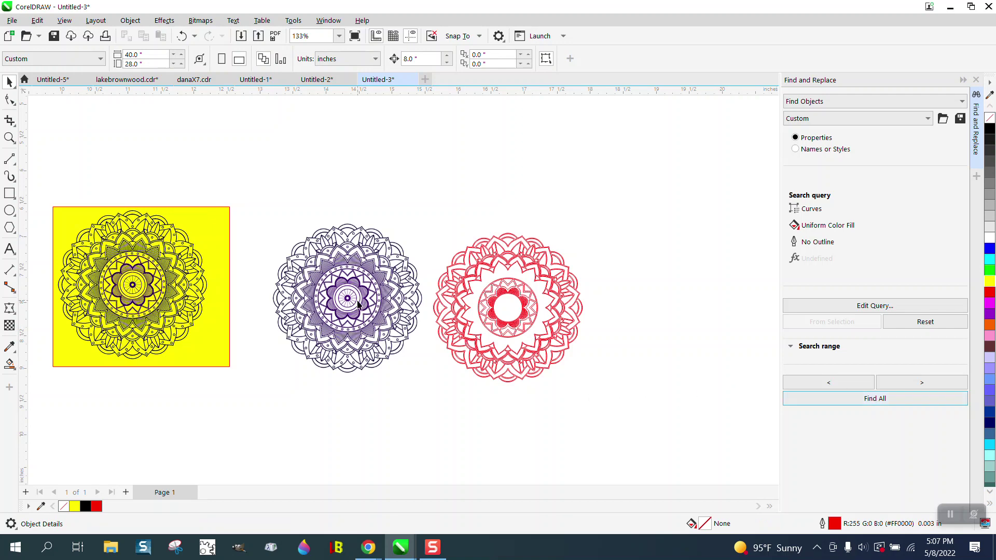
Step: Try moving a single dark curve of the traced mandala and undo the move
drag(180, 282, 193, 285)
click(180, 37)
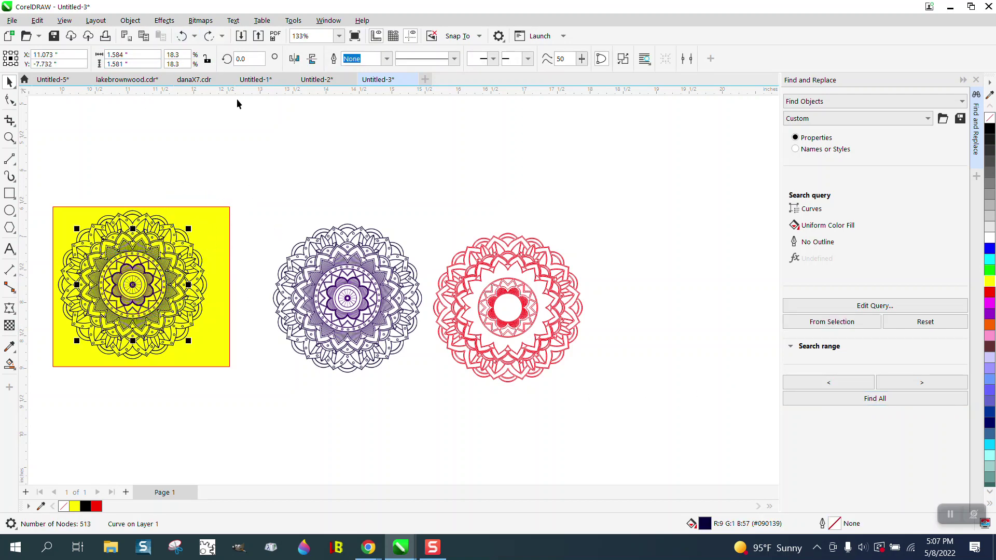
Step: Move the original purple mandala bitmap to the far right of the red mandala
scroll(302, 213, down, 1)
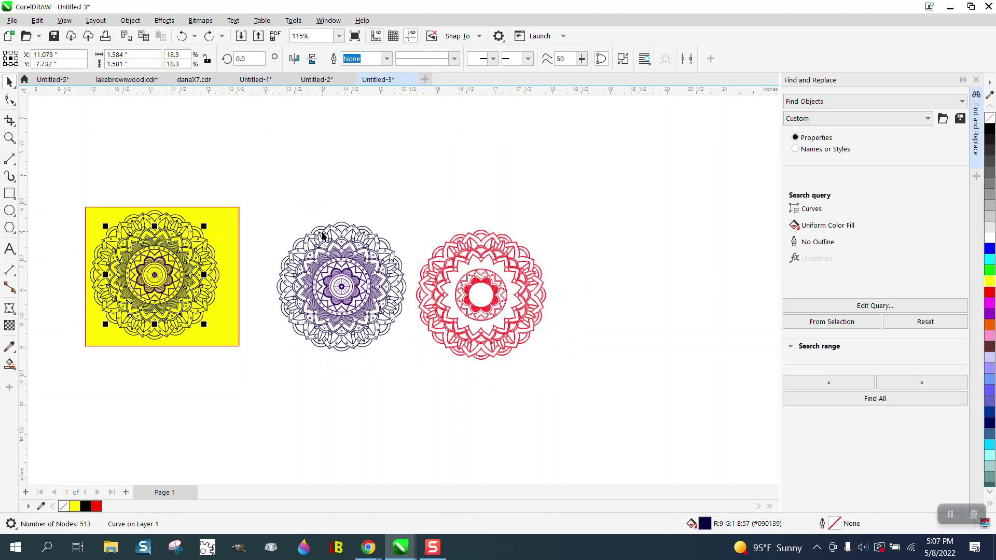
drag(271, 192, 318, 295)
drag(412, 360, 412, 362)
click(357, 300)
drag(369, 277, 658, 235)
Step: Separate the yellow rectangle from the traced mandala and move all traced pieces together to the empty area below
scroll(269, 216, down, 5)
drag(167, 196, 141, 234)
drag(247, 123, 249, 332)
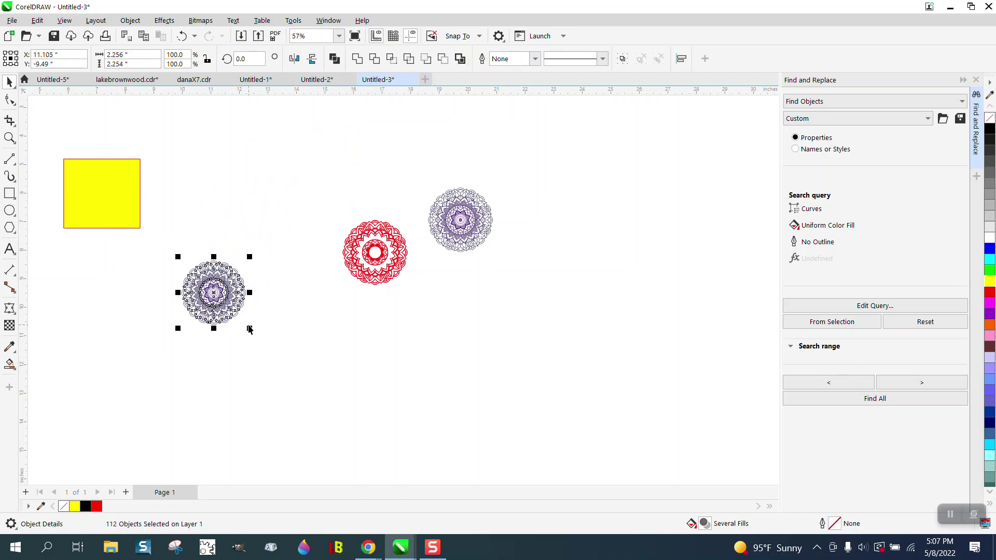
drag(386, 389, 386, 389)
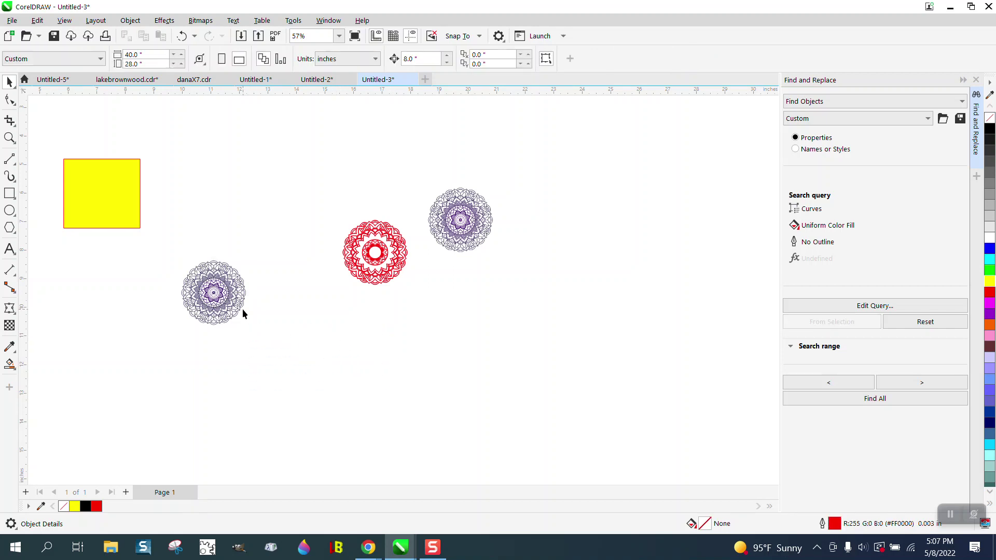
Step: Try enlarging only the outer curve of the traced mandala to about 6.54 inches wide, and undo the resize
click(243, 302)
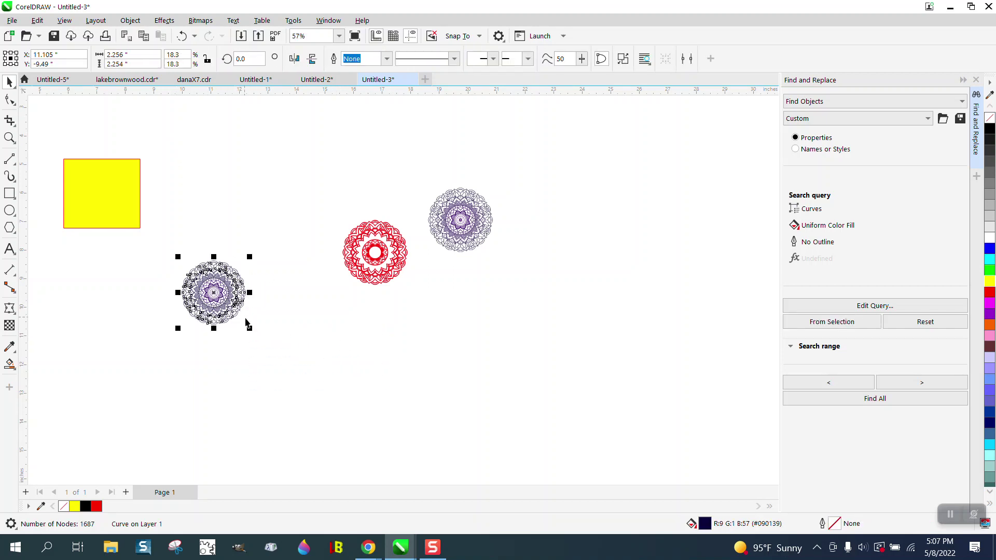
drag(250, 328, 448, 453)
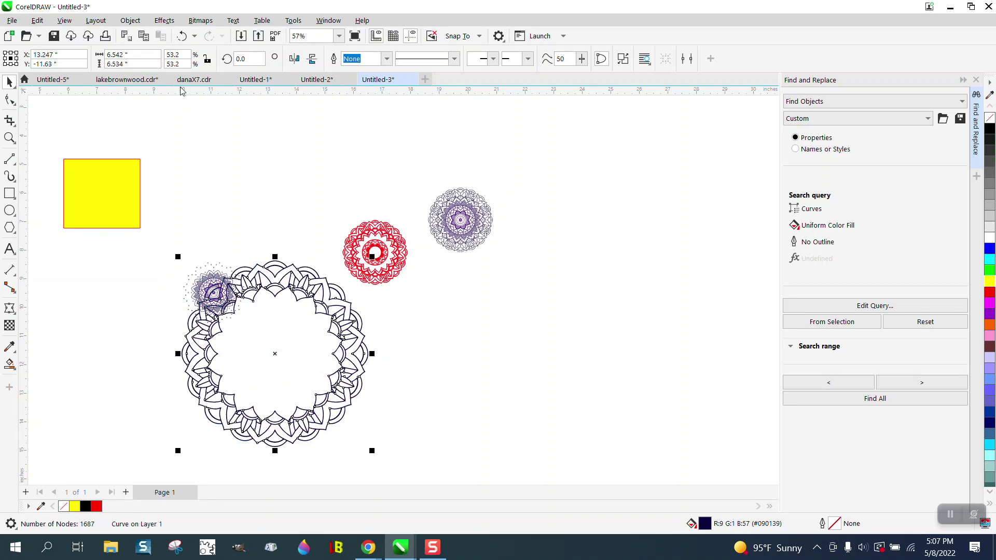
key(ctrl+z)
Step: Enlarge all pieces of the traced mandala together and set their overall size to 12 by 12 inches
drag(155, 232, 186, 281)
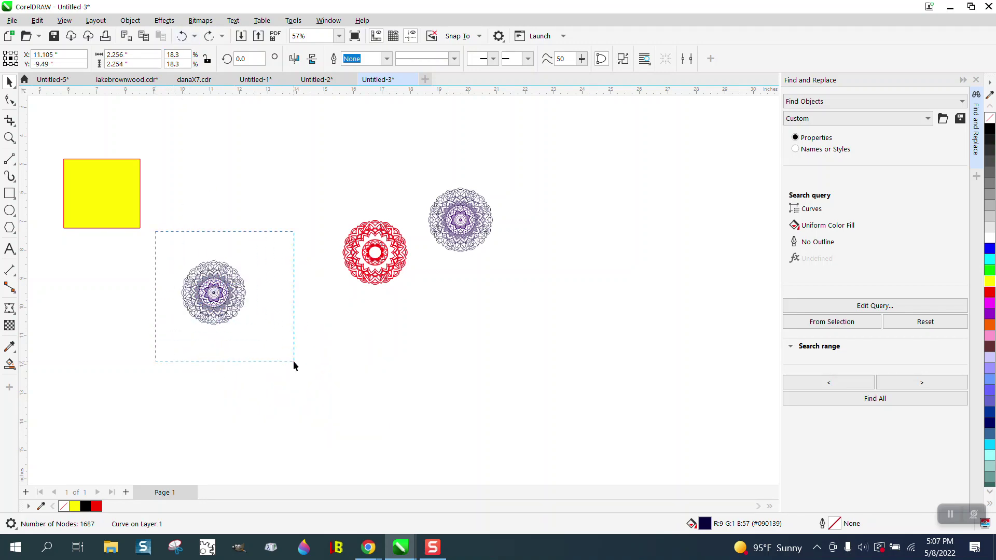
mouse_move(294, 360)
mouse_down()
mouse_move(254, 329)
mouse_move(463, 483)
mouse_up()
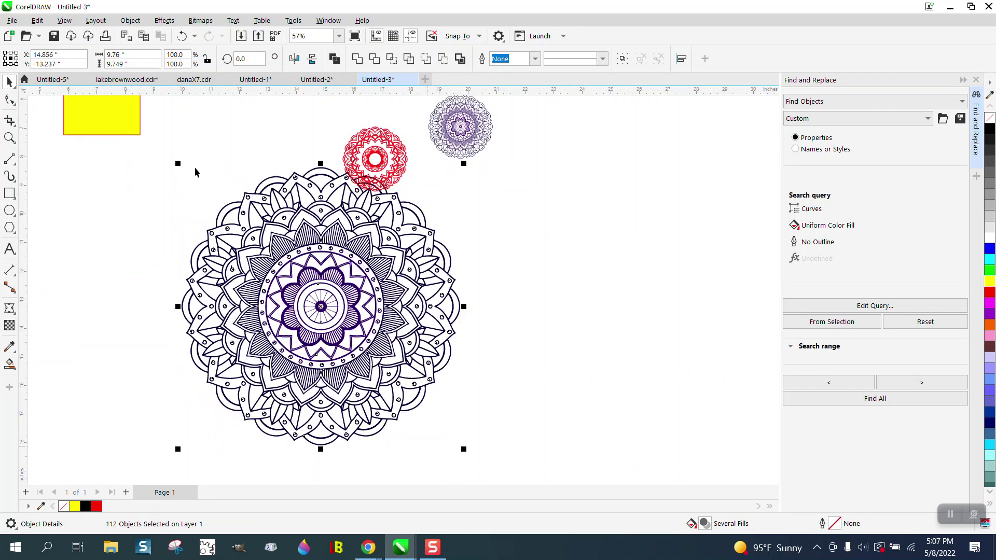
click(207, 60)
click(208, 58)
click(138, 52)
text(1)
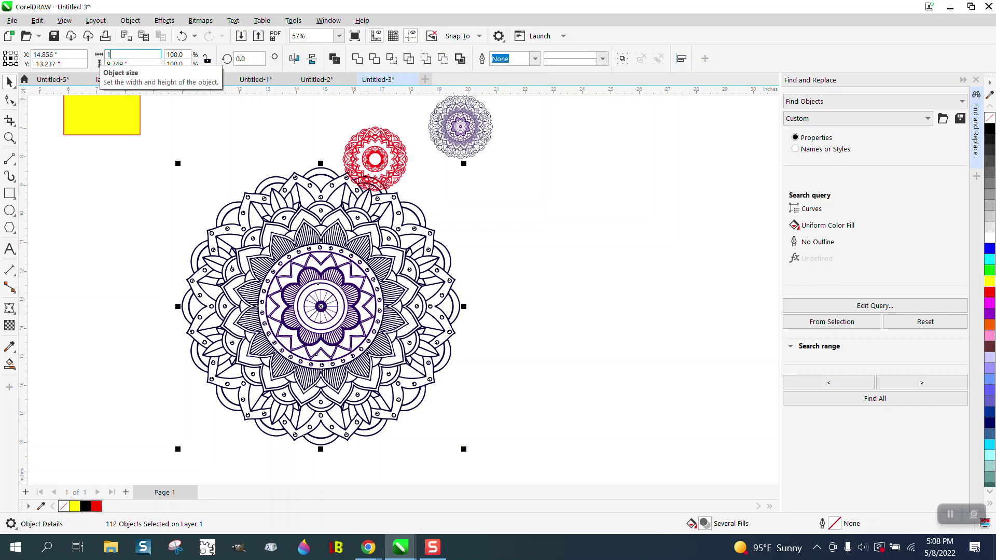
text(2)
key(Tab)
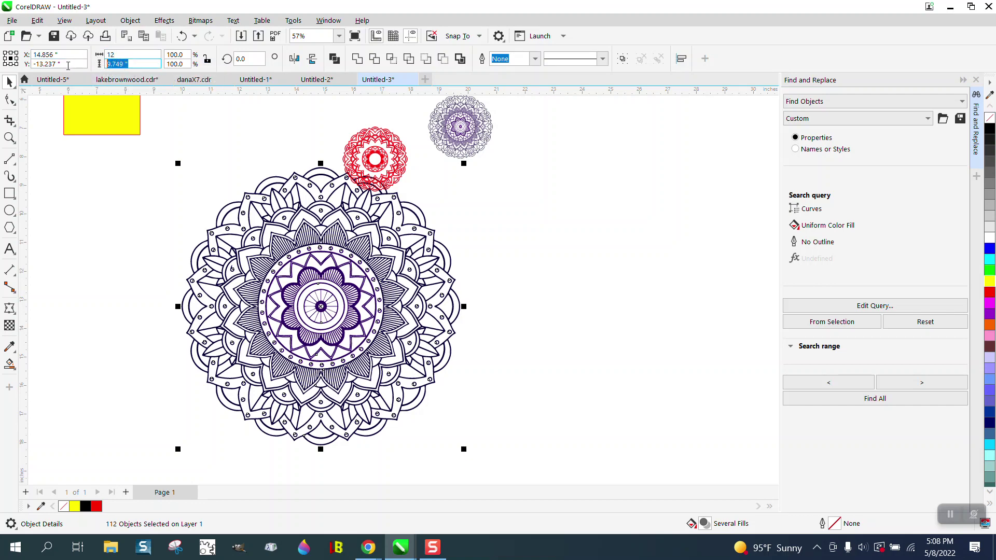
text(12)
key(Return)
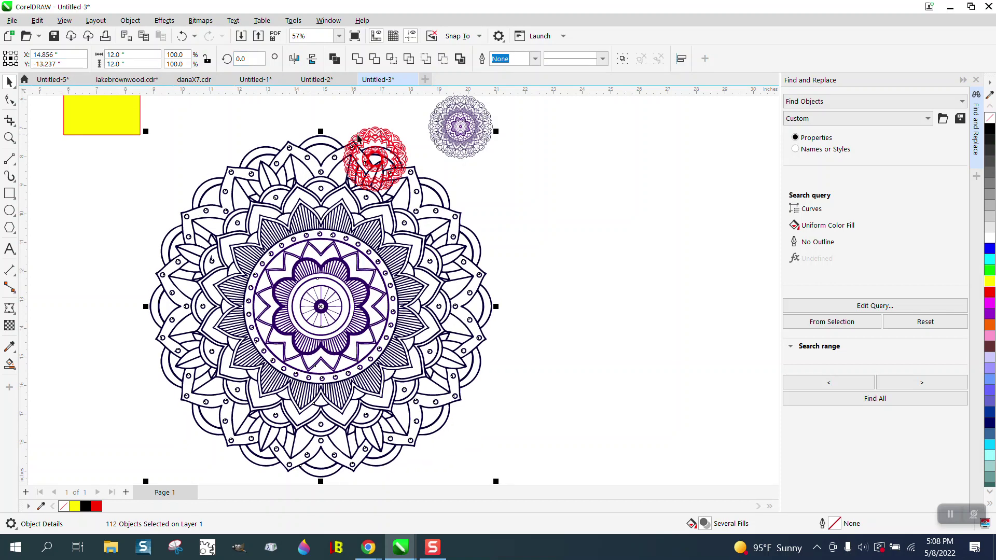
Step: Undo the 12-inch sizing and the preceding freehand enlargement of the traced mandala
click(407, 188)
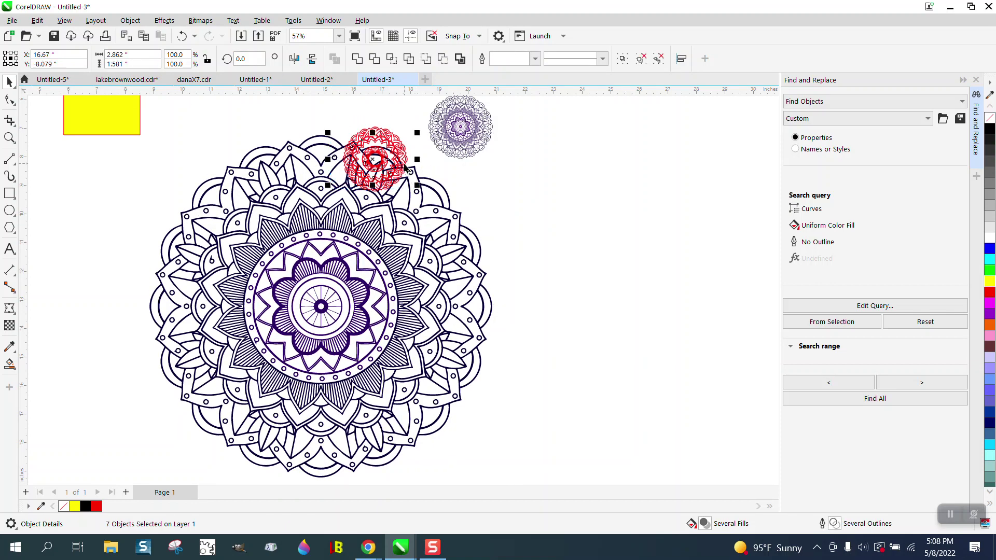
click(402, 154)
scroll(342, 99, down, 1)
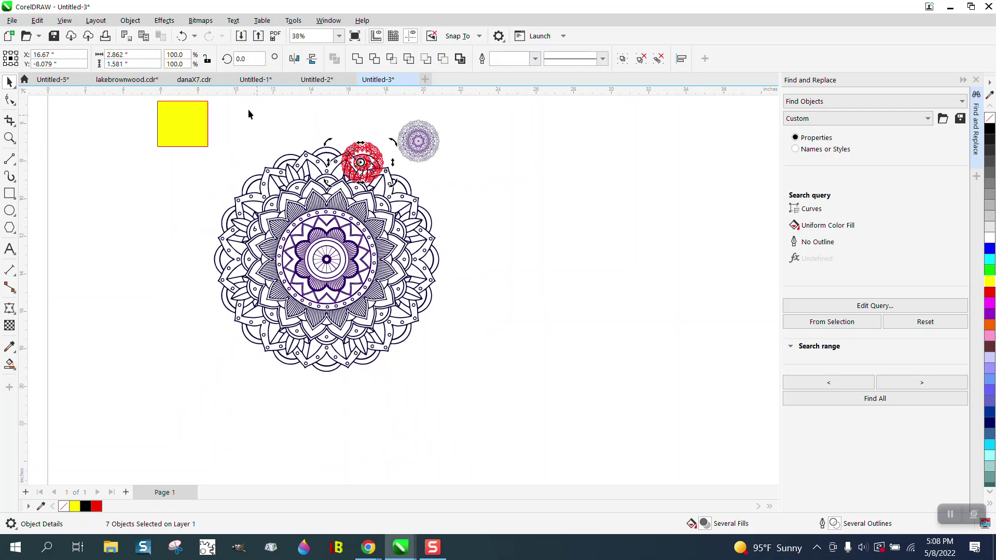
click(182, 36)
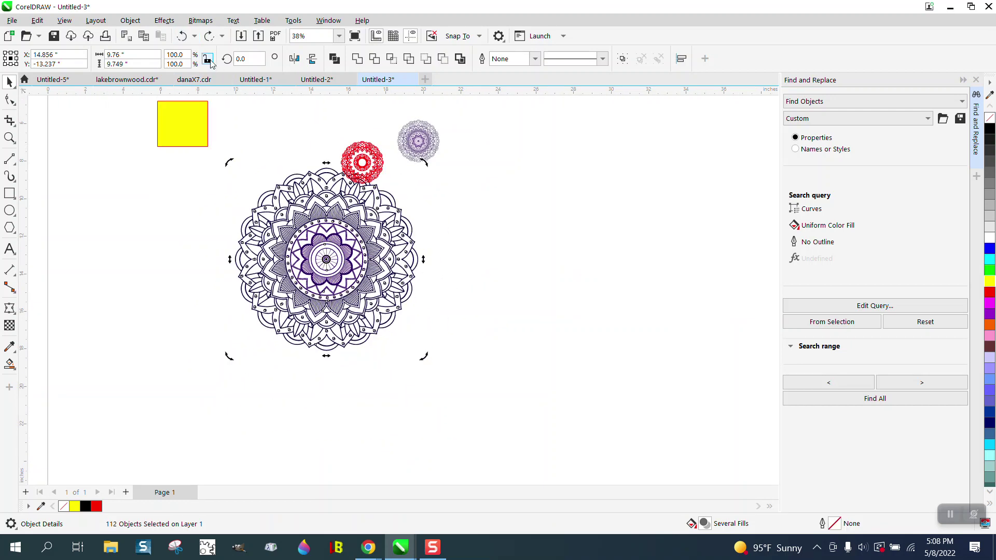
click(182, 37)
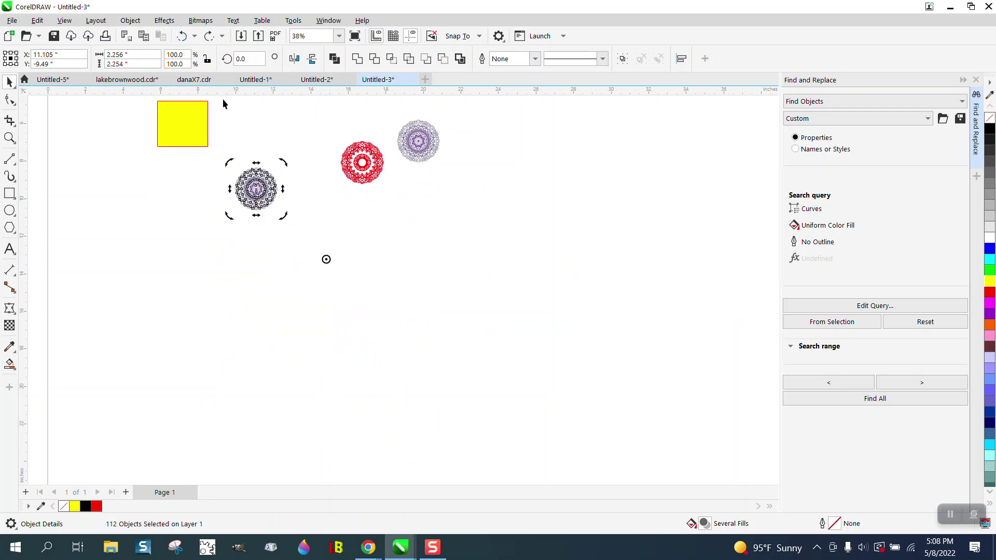
Step: Move the red mandala farther right and enlarge the whole traced mandala proportionally to about 12.38 inches wide
click(324, 164)
drag(338, 153, 523, 169)
drag(225, 158, 524, 407)
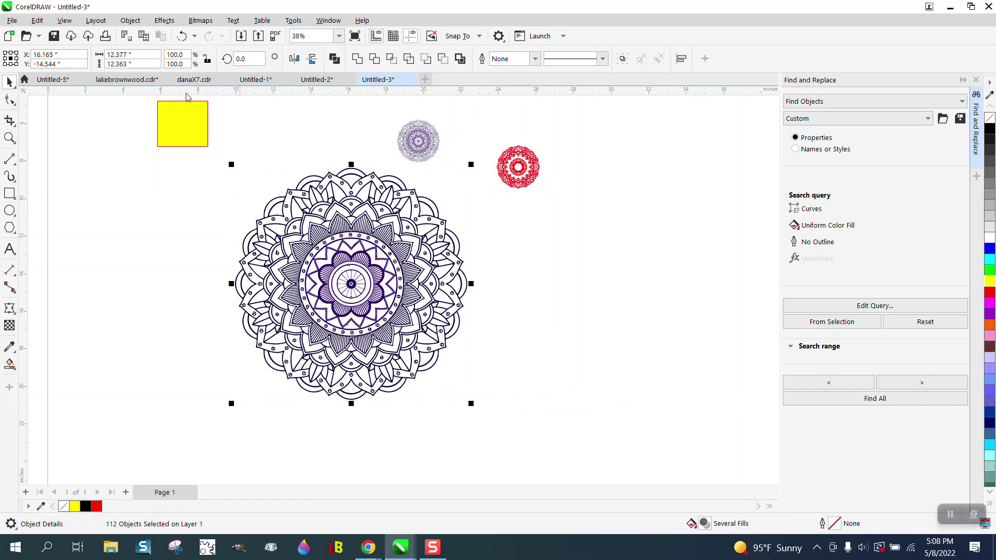
Step: Set the overall size of the whole traced mandala to 12 by 12 inches
drag(148, 52, 99, 54)
text(12)
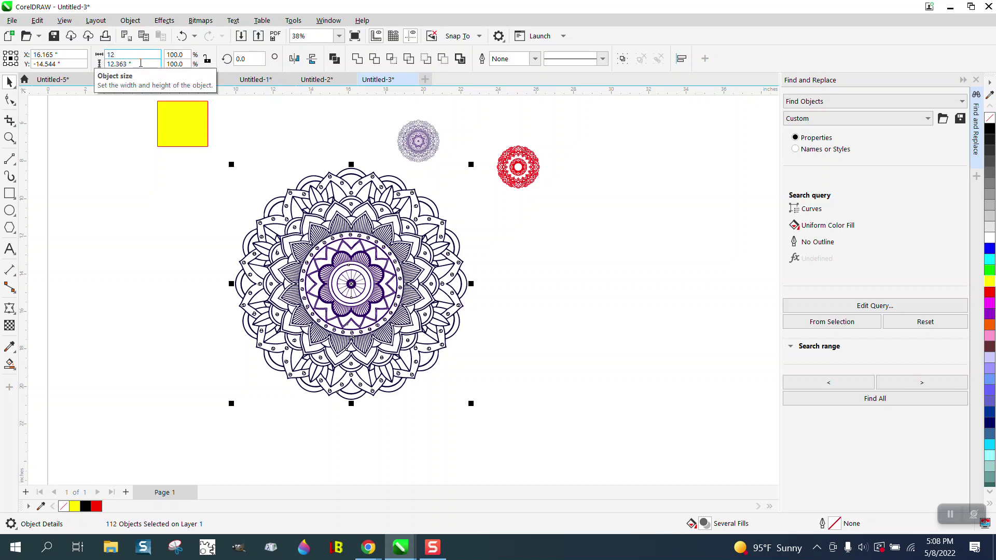
key(Tab)
text(12)
key(Return)
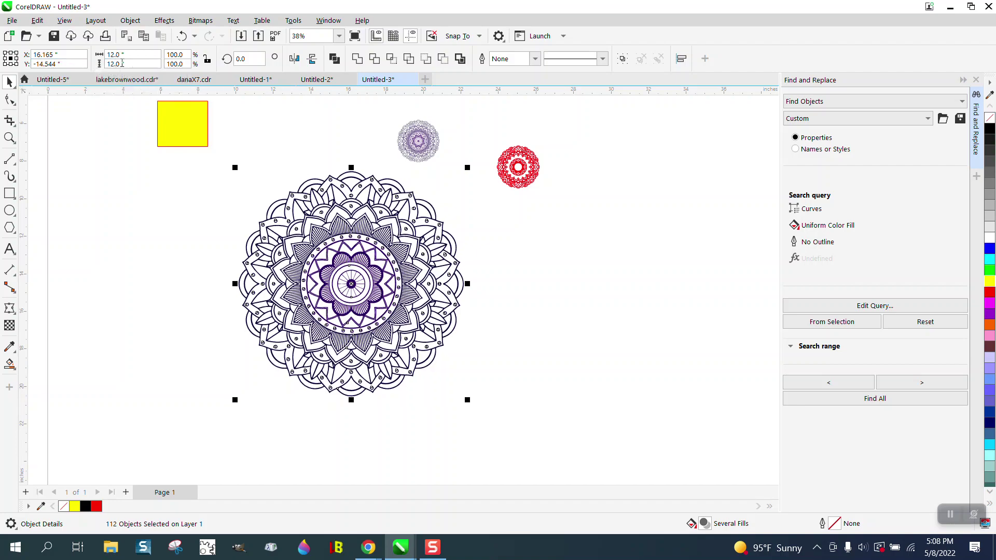
Step: Set the document's nudge distance to 14 inches with no object selected
click(10, 138)
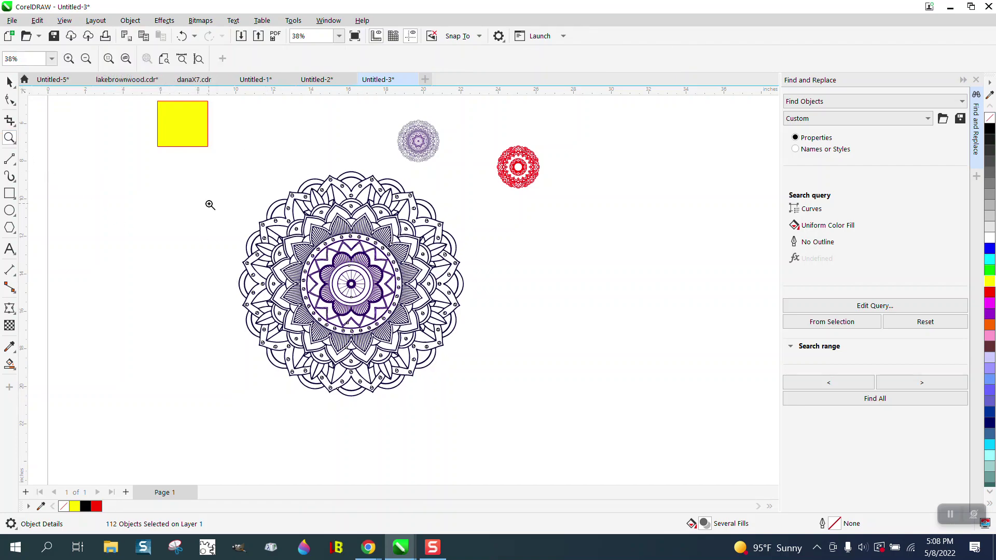
drag(318, 230, 417, 289)
right_click(374, 283)
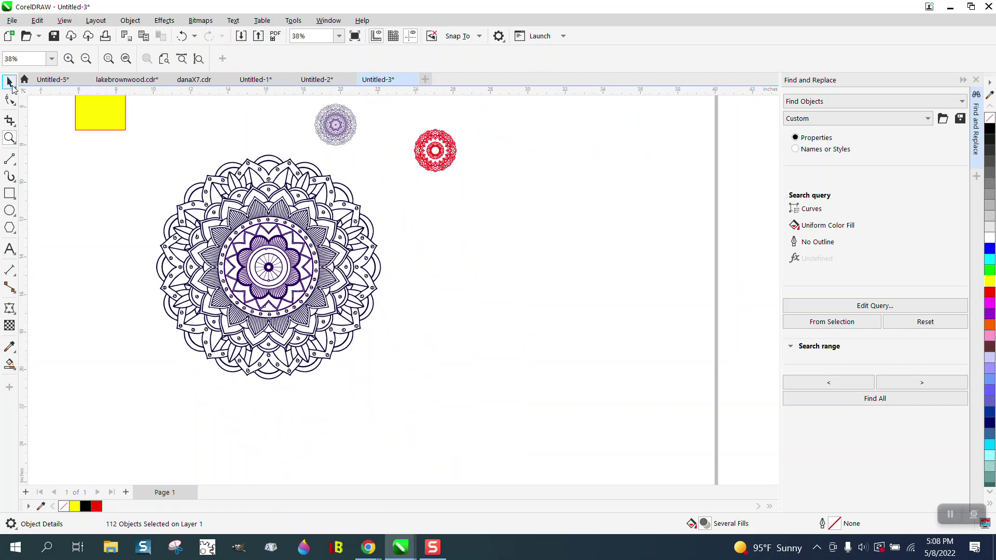
click(9, 81)
click(118, 107)
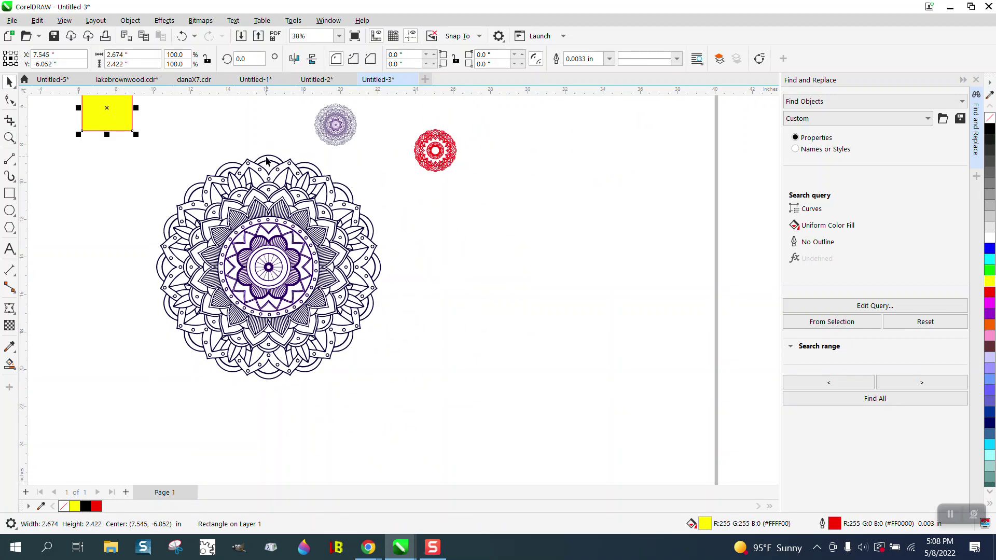
click(267, 160)
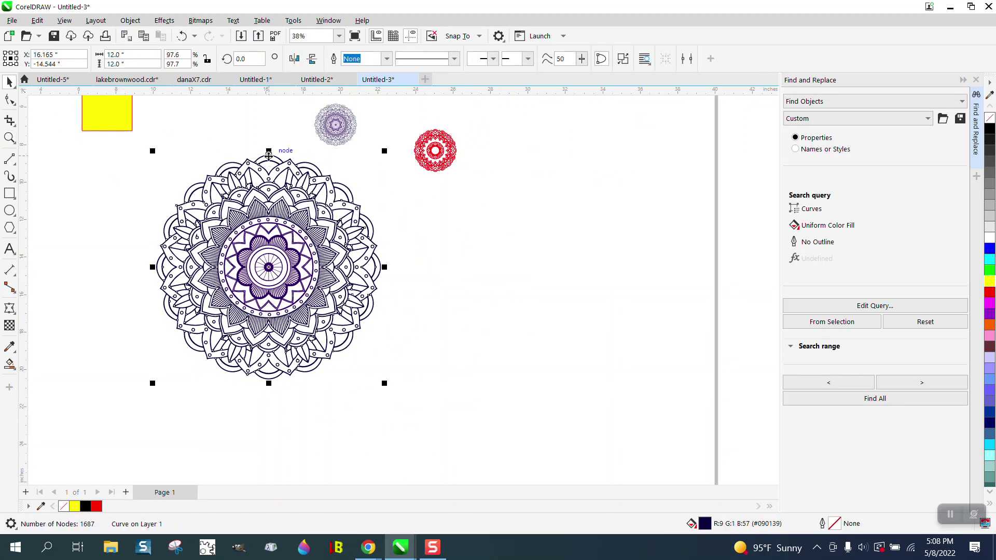
click(268, 123)
click(412, 59)
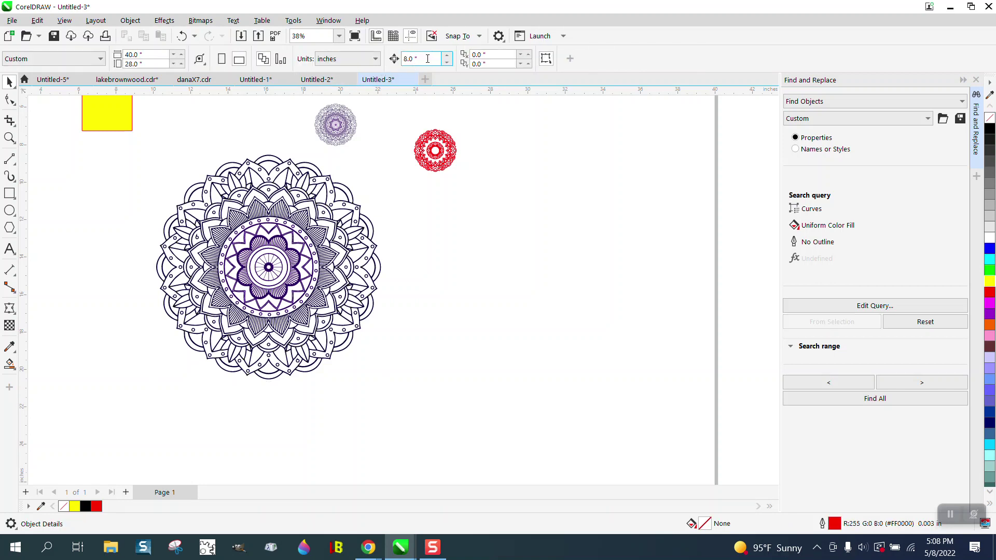
text(14)
Step: Move the small red mandala up beside the small purple one, and nudge the large mandala's outer ring curve 14 inches to the right
click(348, 190)
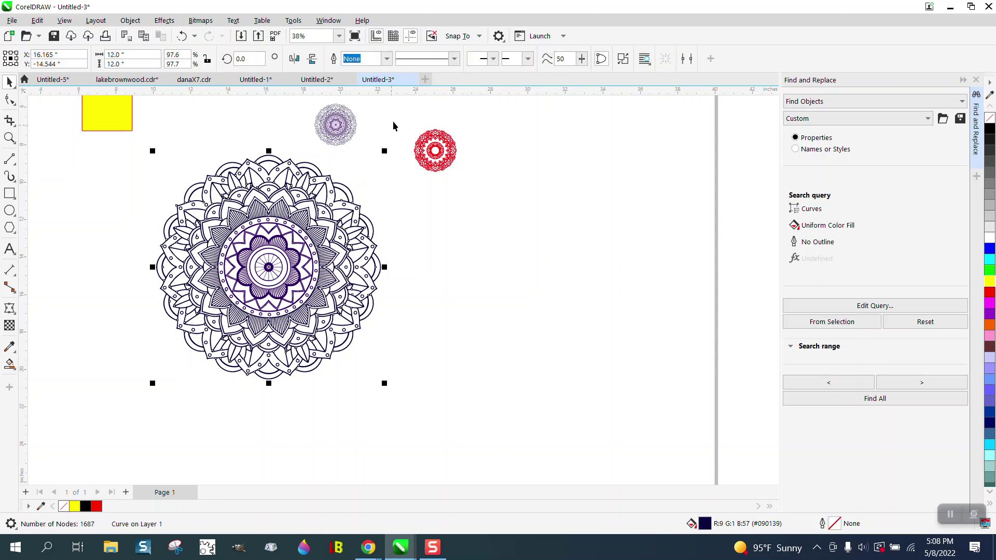
drag(400, 116, 511, 191)
drag(434, 152, 402, 119)
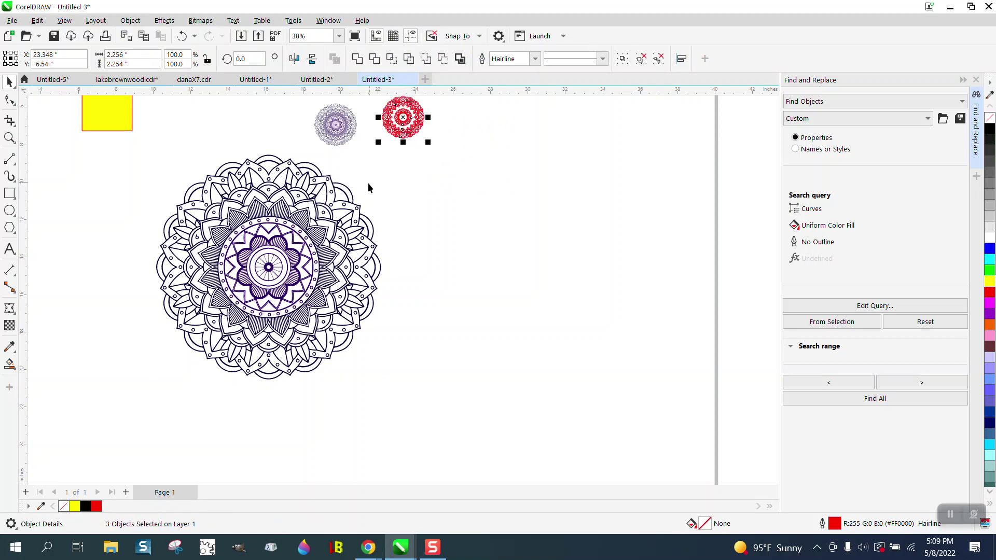
click(352, 198)
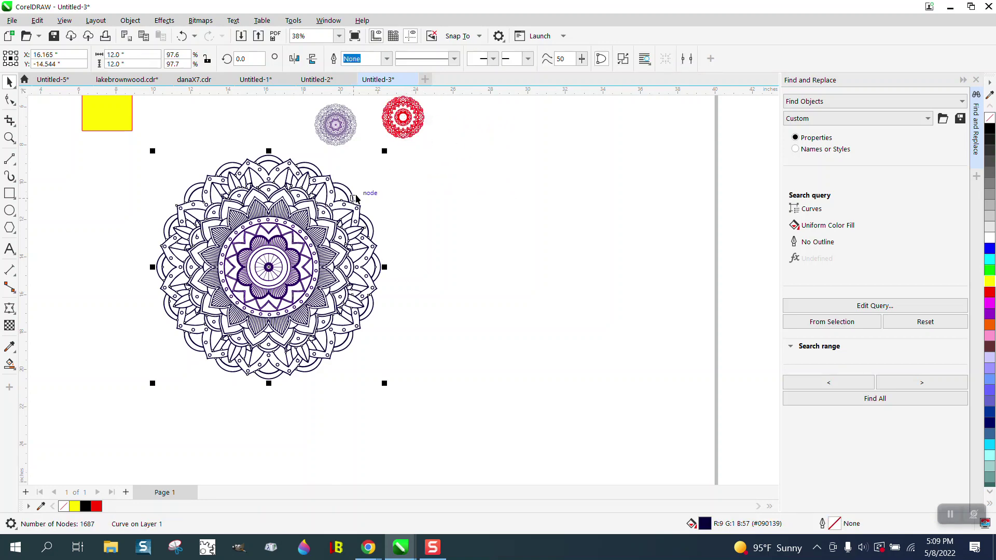
key(Right)
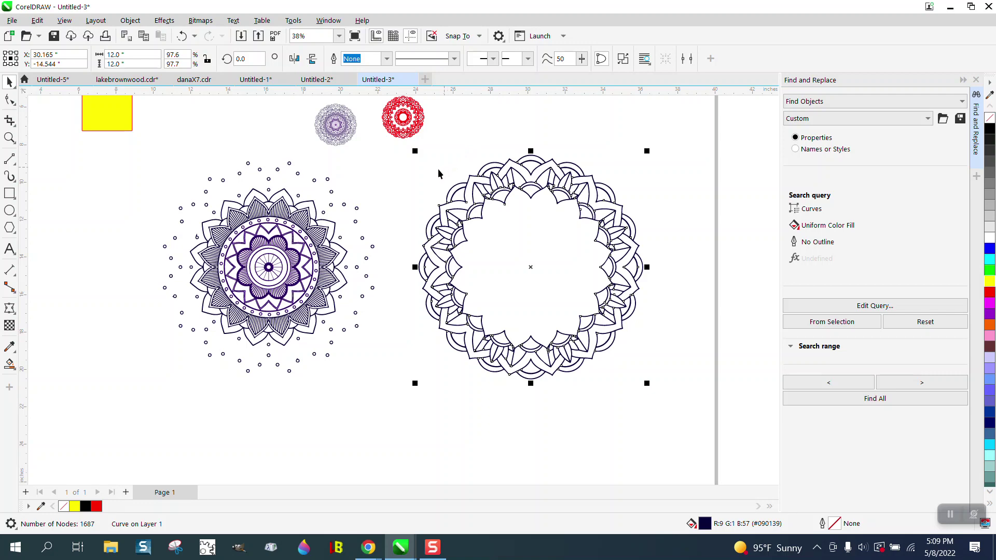
Step: Try breaking the separated outer ring curve apart, and undo it
click(9, 137)
drag(435, 170, 533, 213)
scroll(507, 212, down, 5)
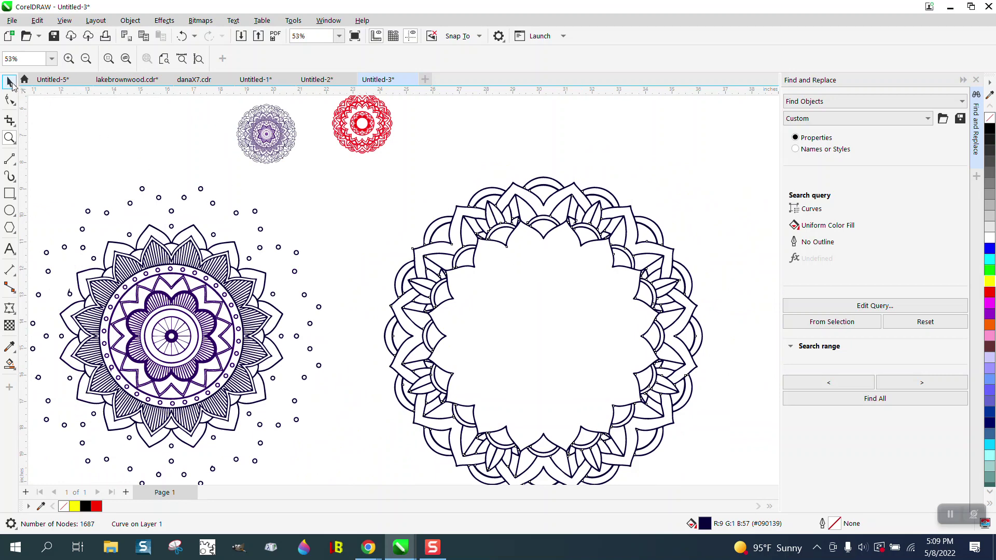
click(447, 188)
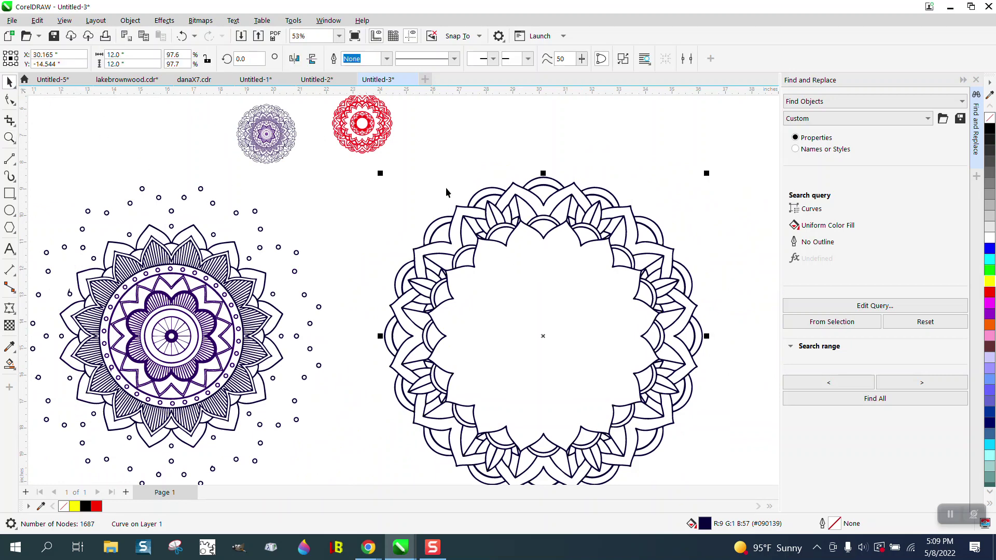
click(130, 21)
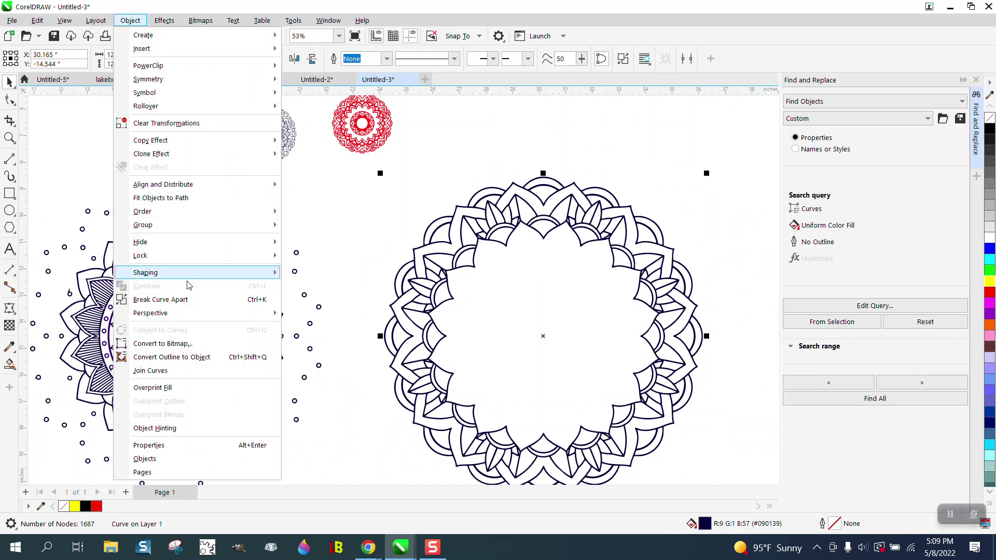
click(188, 299)
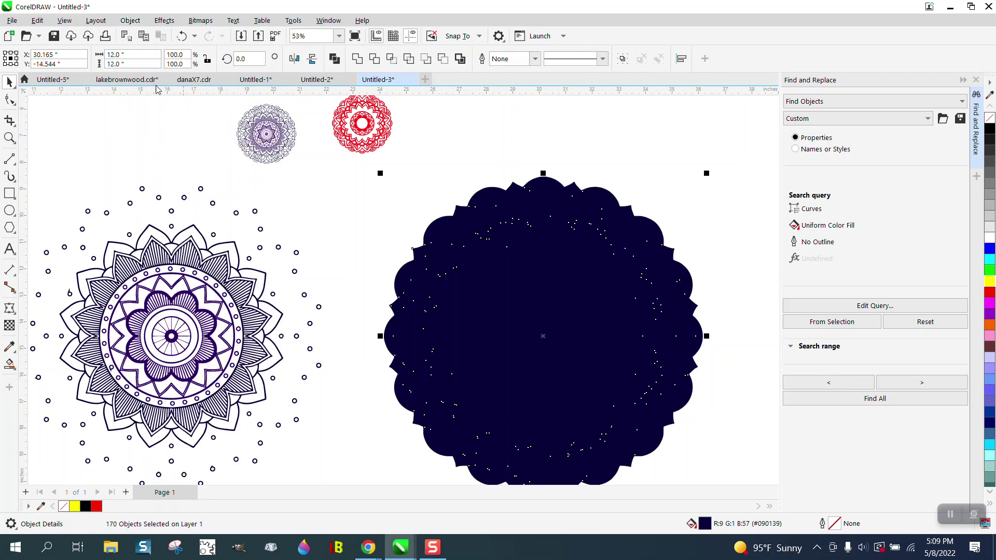
click(182, 35)
Step: Try converting the outer ring's outline to an object, and cancel changing the document's default object properties
drag(361, 168, 440, 360)
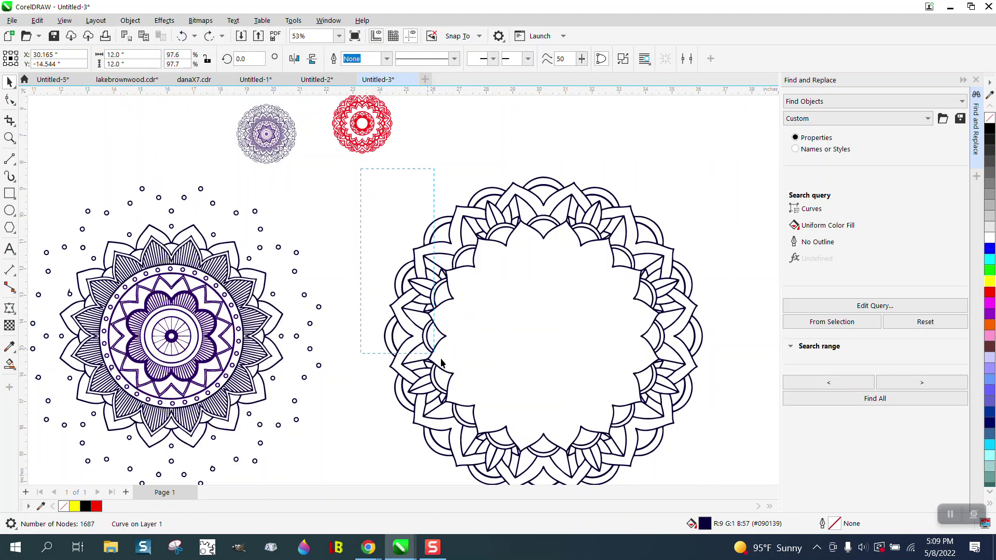
click(555, 390)
scroll(511, 311, down, 2)
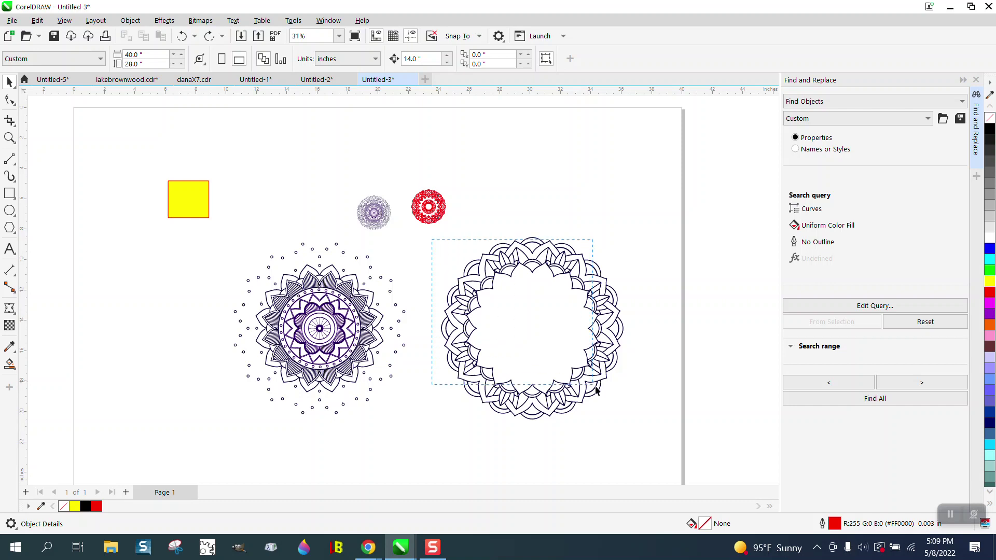
drag(596, 387, 632, 428)
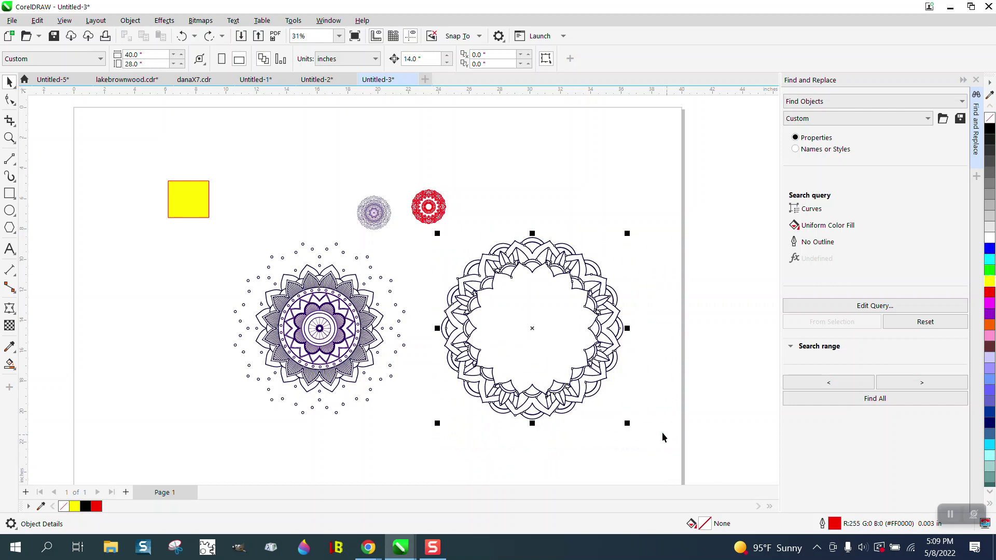
click(130, 21)
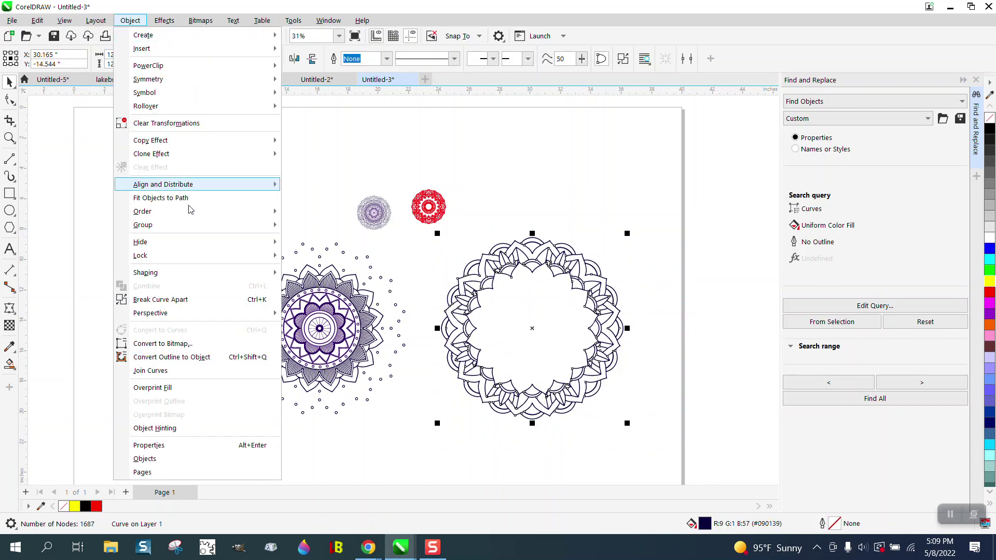
click(192, 357)
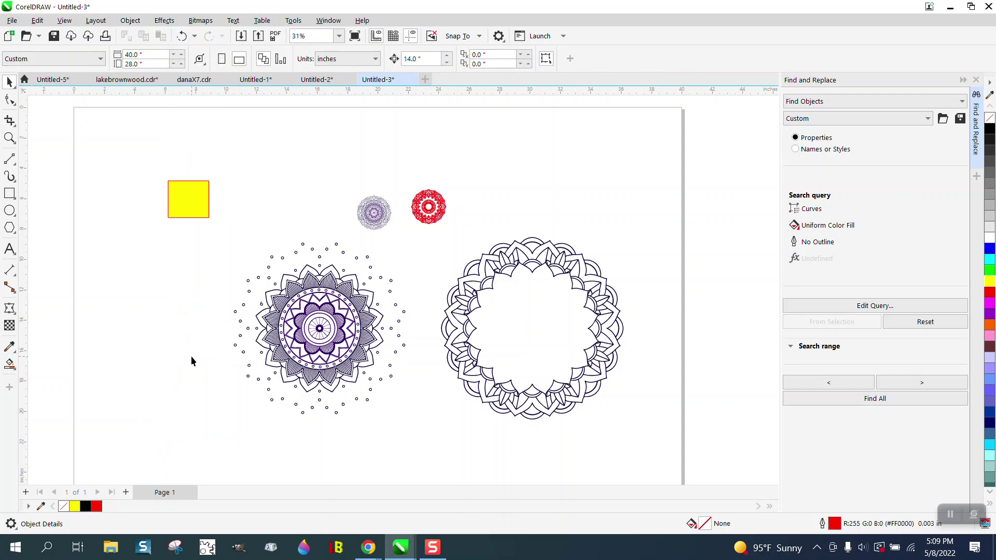
click(991, 121)
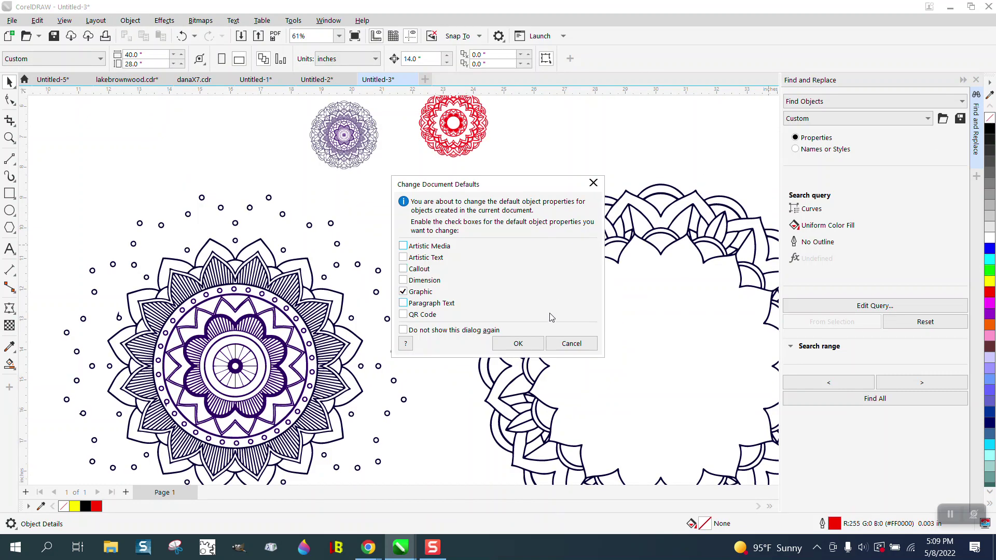
click(572, 343)
Step: Remove the outer ring's fill and give it a red hairline outline
click(583, 280)
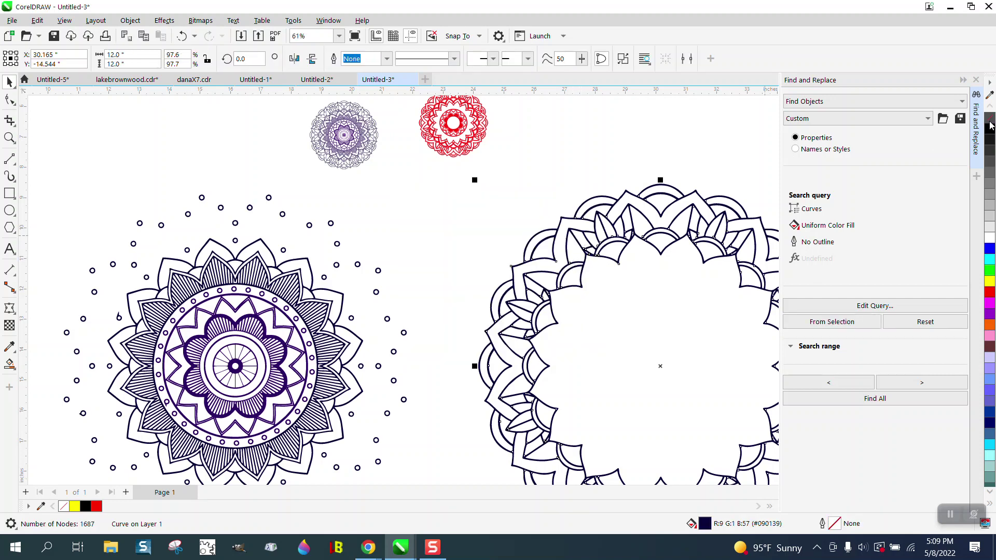
click(991, 123)
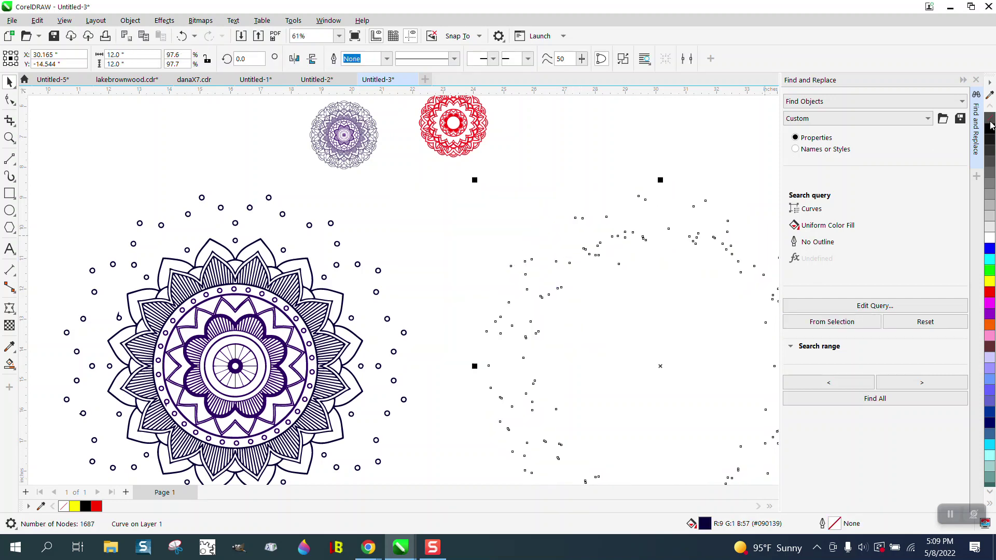
right_click(991, 294)
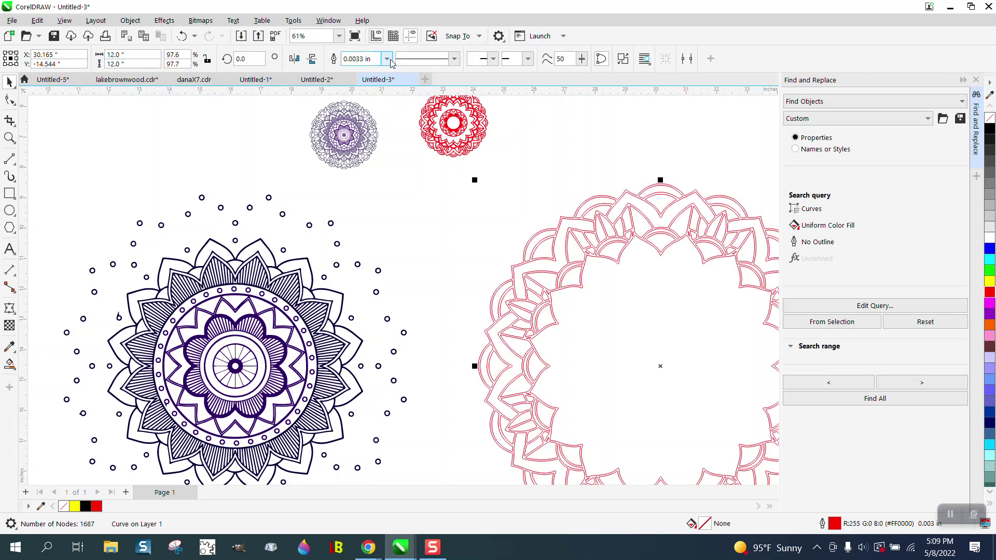
click(387, 59)
click(367, 80)
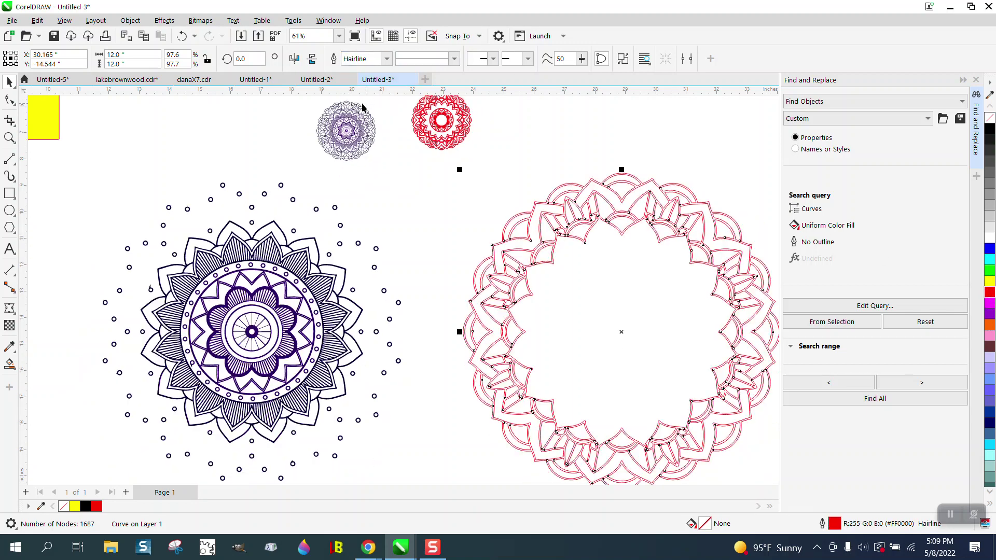
Step: Move the small purple and red mandalas together up and left, closer to the yellow rectangle
scroll(426, 145, down, 3)
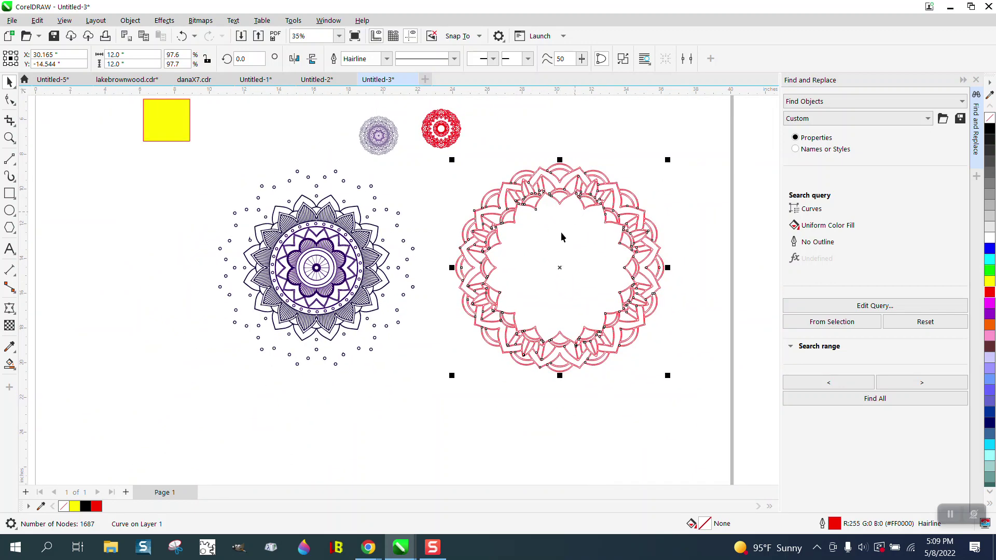
scroll(550, 244, down, 1)
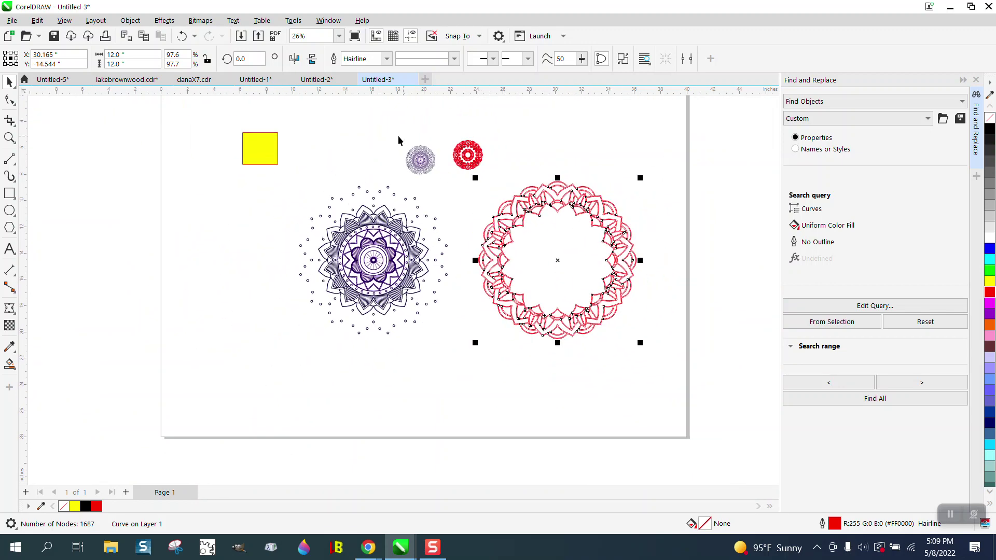
drag(399, 140, 343, 129)
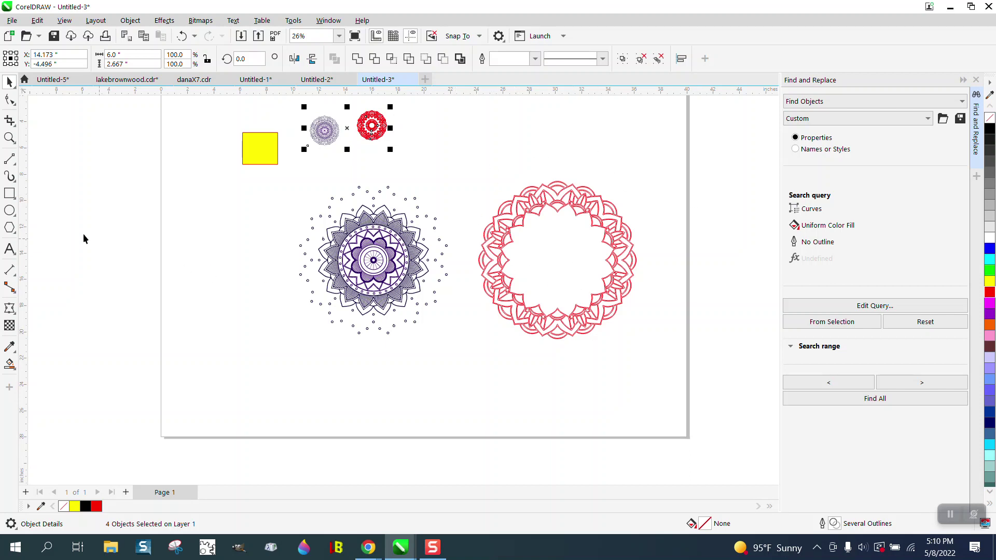
Step: Draw a rectangle about 14.17 by 13.5 inches around the red ring, and smart-fill the area between them with black and no outline
click(9, 193)
mouse_move(469, 172)
mouse_down()
mouse_move(474, 226)
mouse_move(597, 329)
mouse_move(655, 349)
mouse_up()
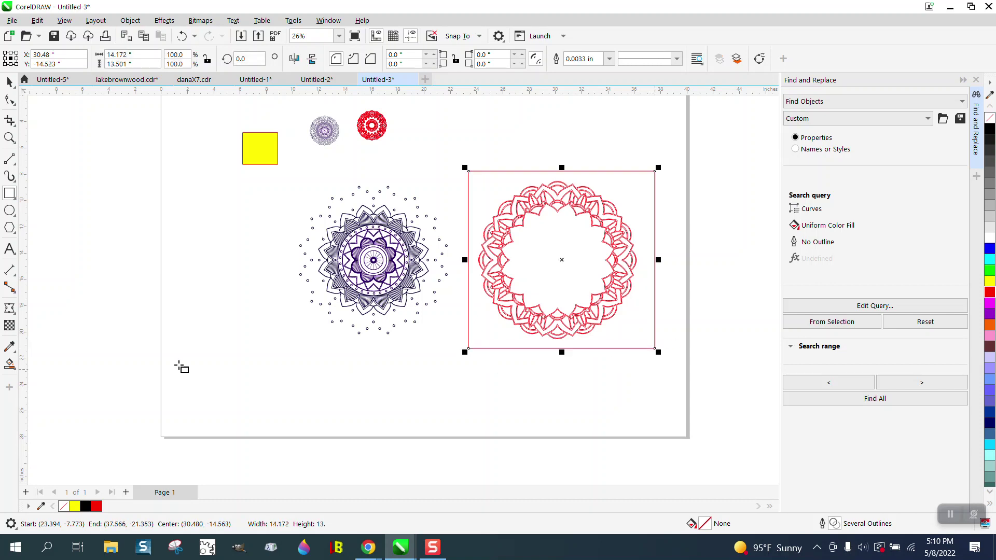
click(10, 364)
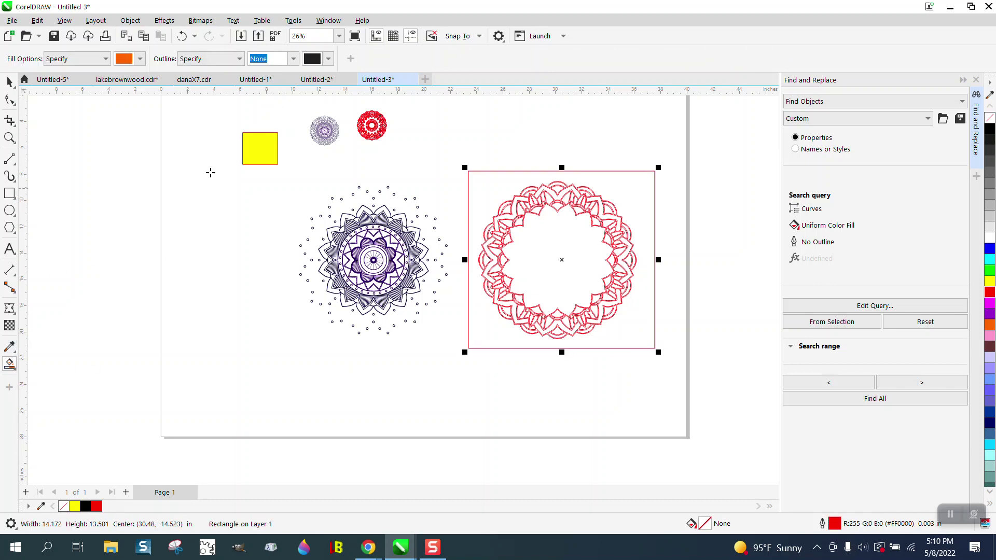
click(140, 59)
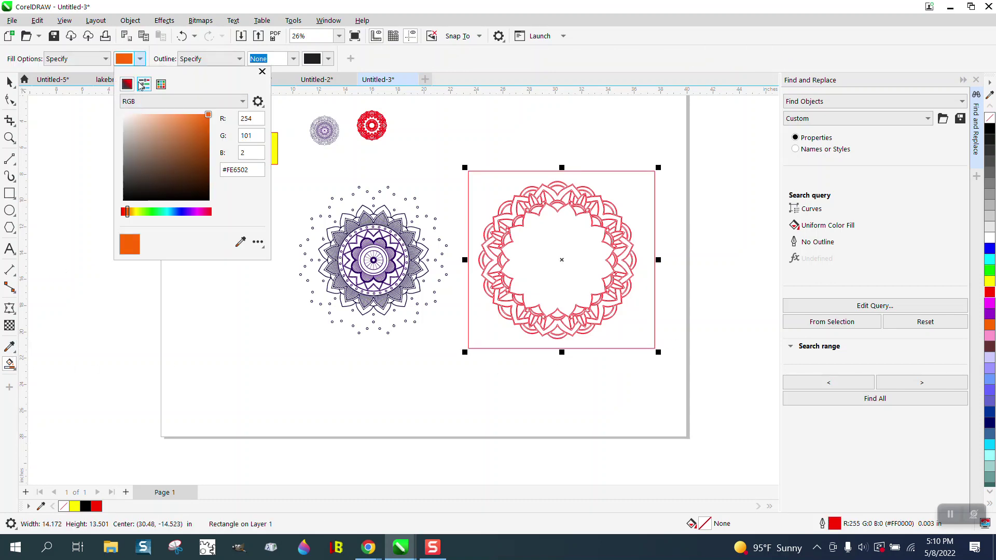
click(161, 84)
click(130, 122)
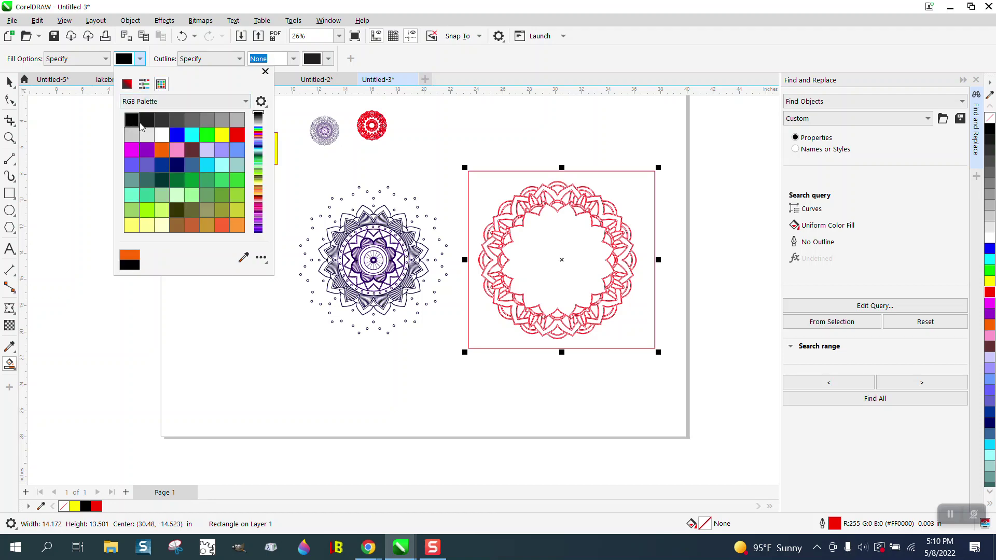
click(496, 191)
click(495, 191)
scroll(498, 189, down, 3)
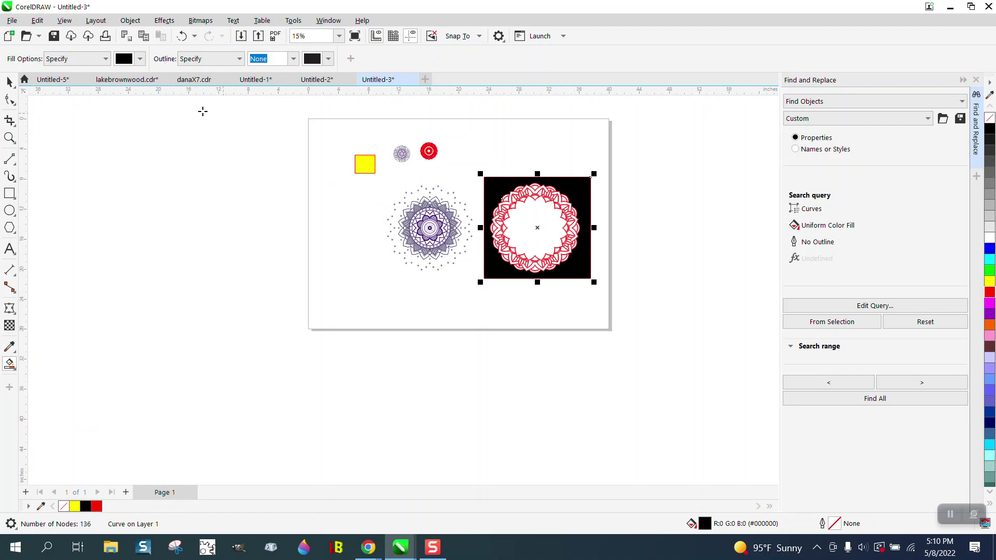
Step: Move the black smart-filled shape off to the lower left of the mandala, remove its fill and outline it in red
click(9, 82)
drag(586, 196, 327, 243)
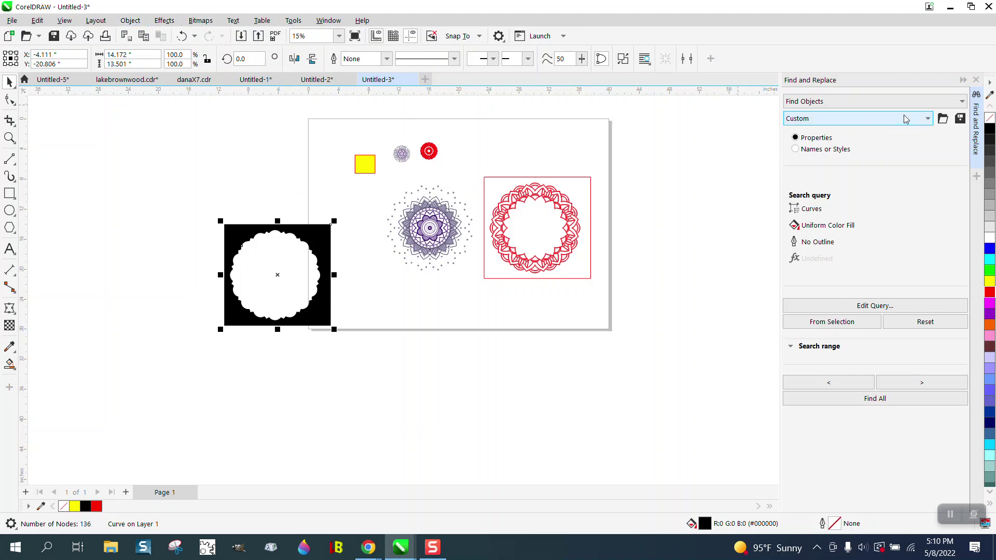
click(990, 119)
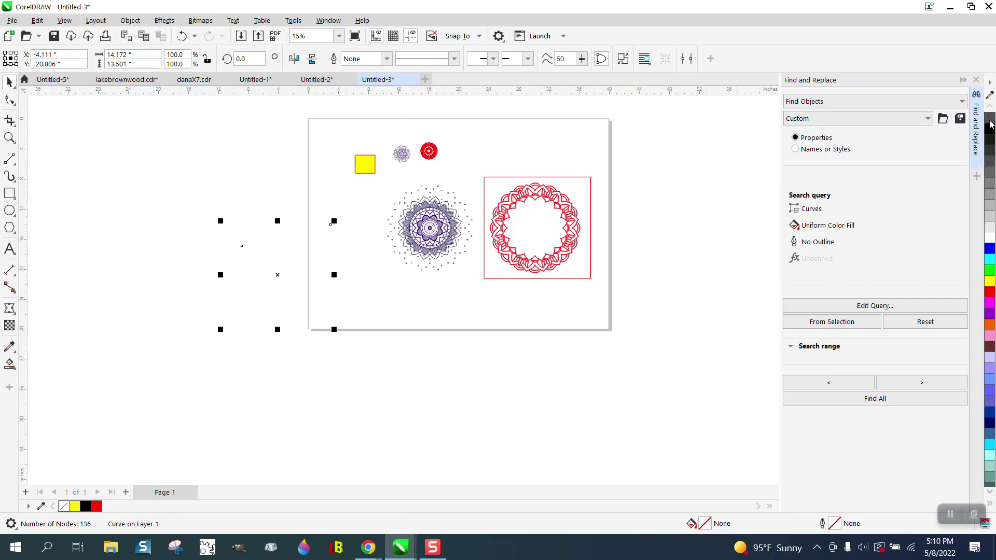
right_click(990, 297)
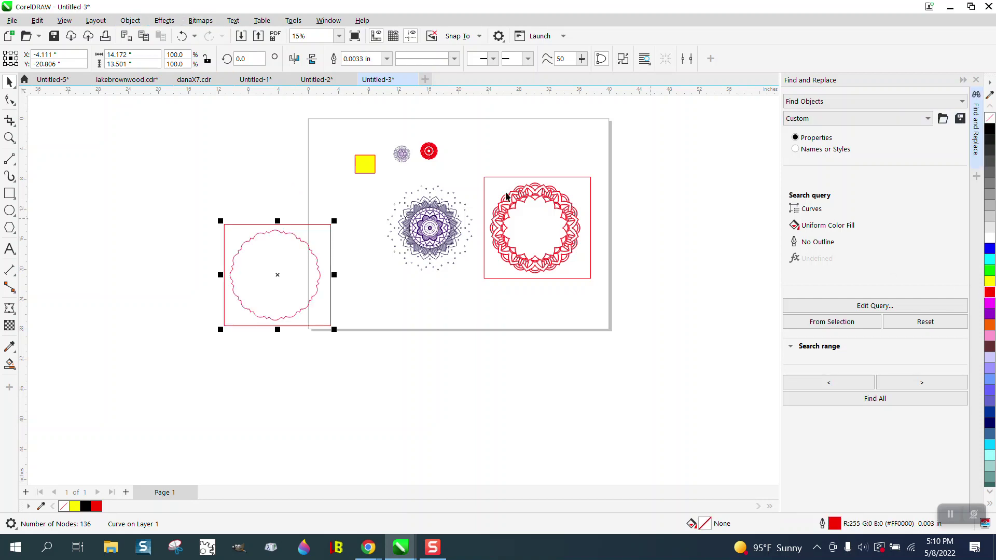
Step: Break the moved shape's curve apart and delete its outer rectangle
click(130, 21)
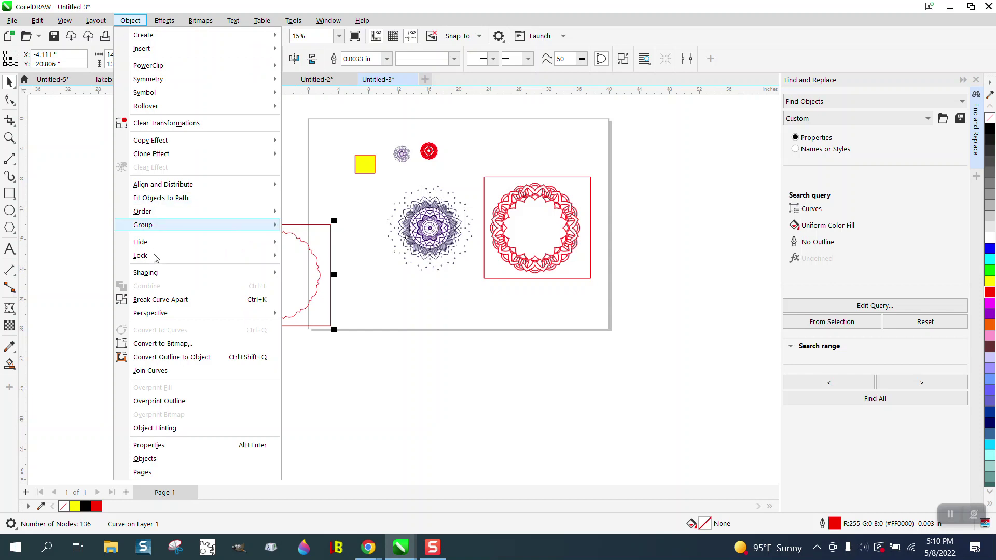
click(176, 301)
click(229, 229)
click(229, 224)
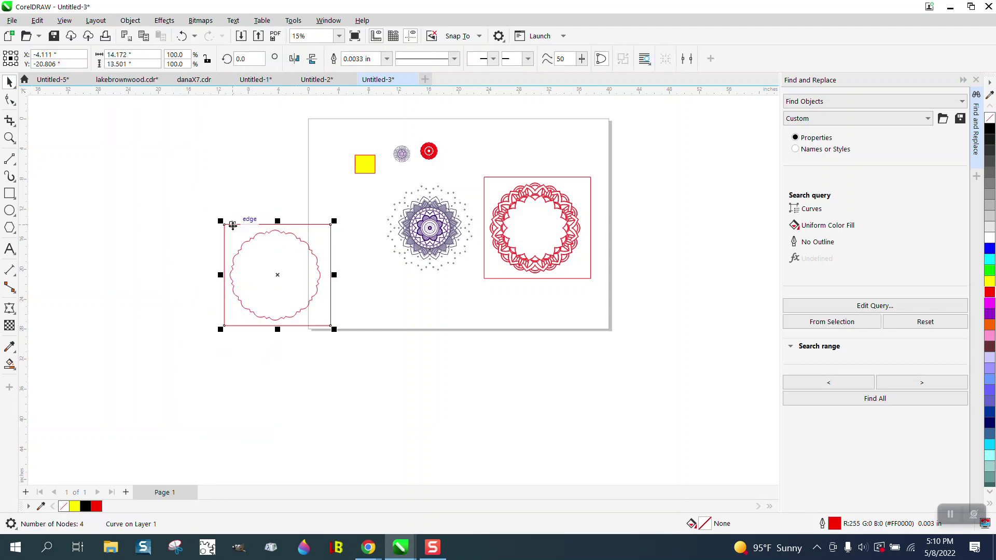
key(Delete)
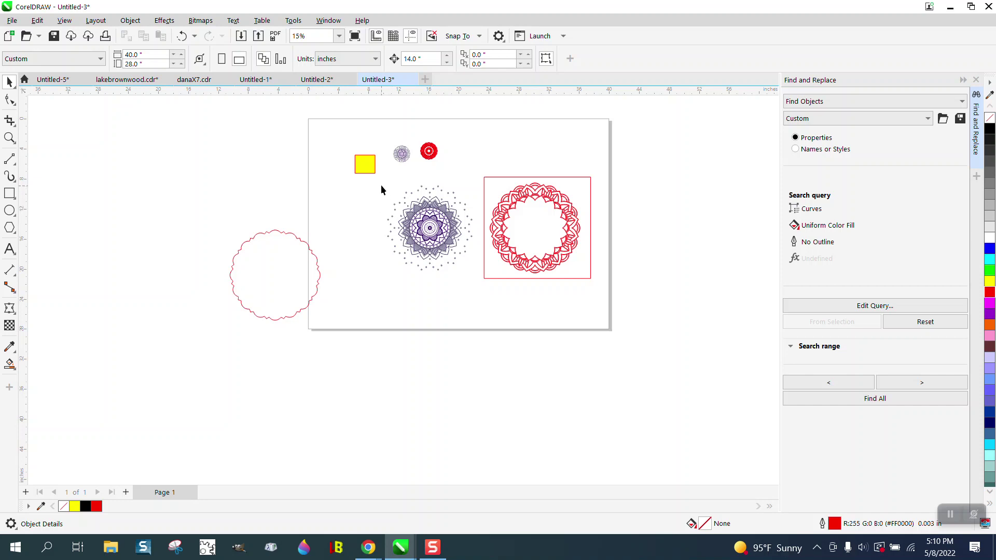
Step: Move the large purple mandala off the page's left side, and center the red scalloped outline on the page
drag(481, 290, 293, 239)
click(294, 239)
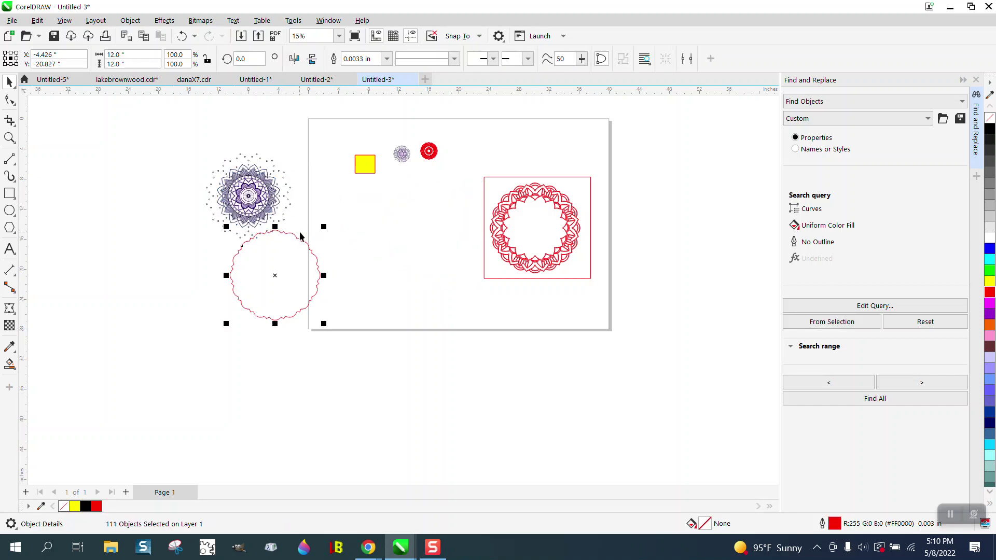
key(p)
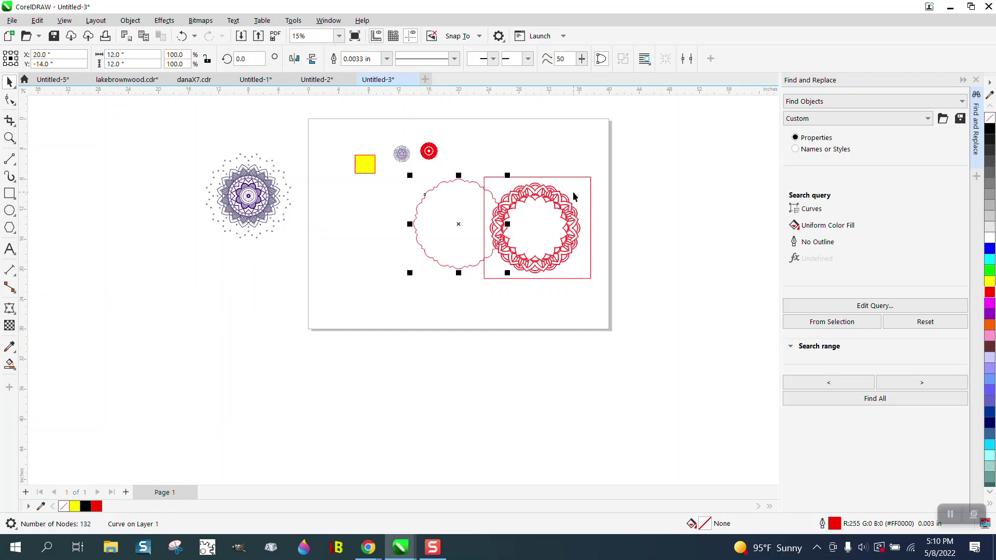
Step: Delete the rectangle around the red ring and move the ring clear of the scalloped outline, to its right
click(589, 178)
key(Delete)
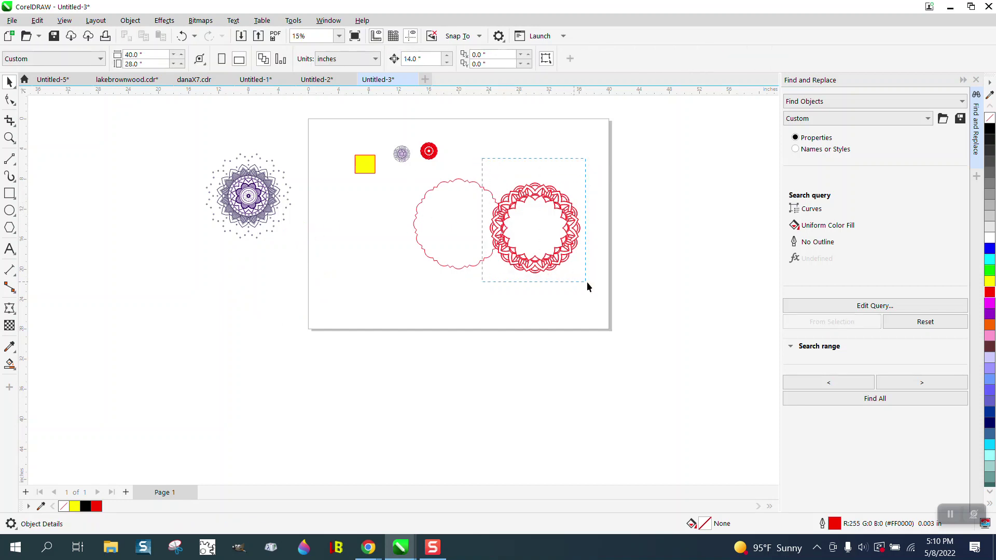
drag(586, 282, 587, 282)
drag(537, 225, 575, 223)
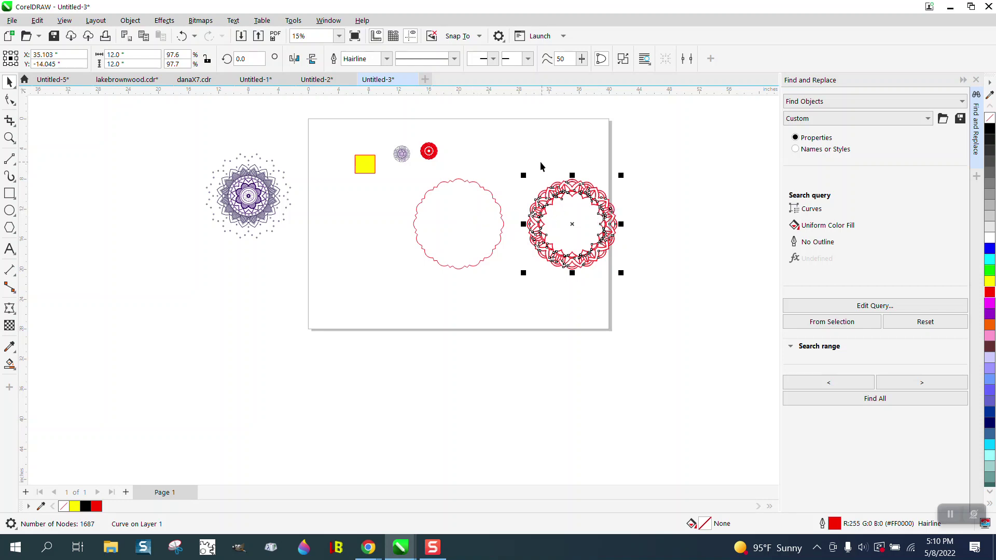
Step: Try centering the red ring on the page to check its fit over the scalloped outline, and undo the centering
drag(524, 155, 618, 272)
key(p)
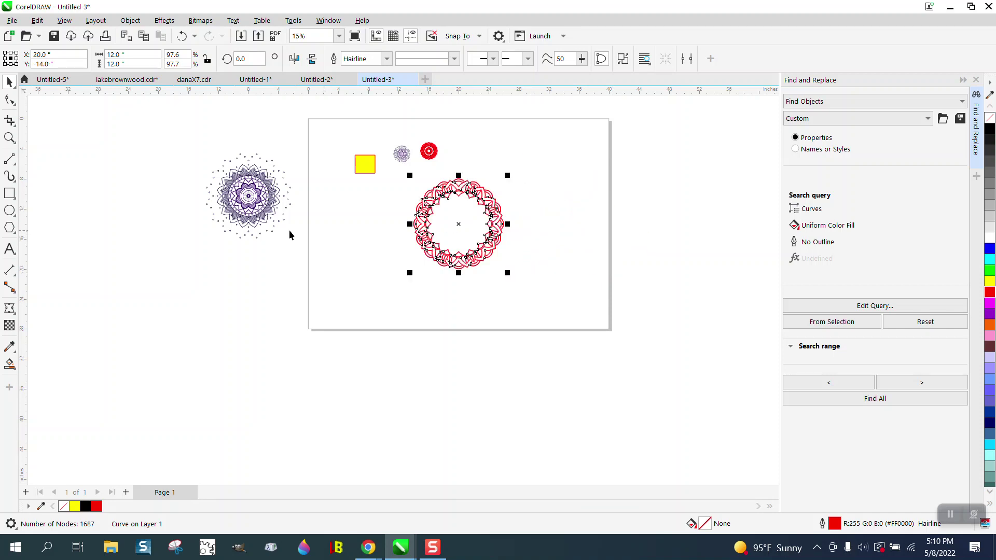
click(9, 138)
drag(415, 174, 549, 271)
scroll(428, 225, down, 2)
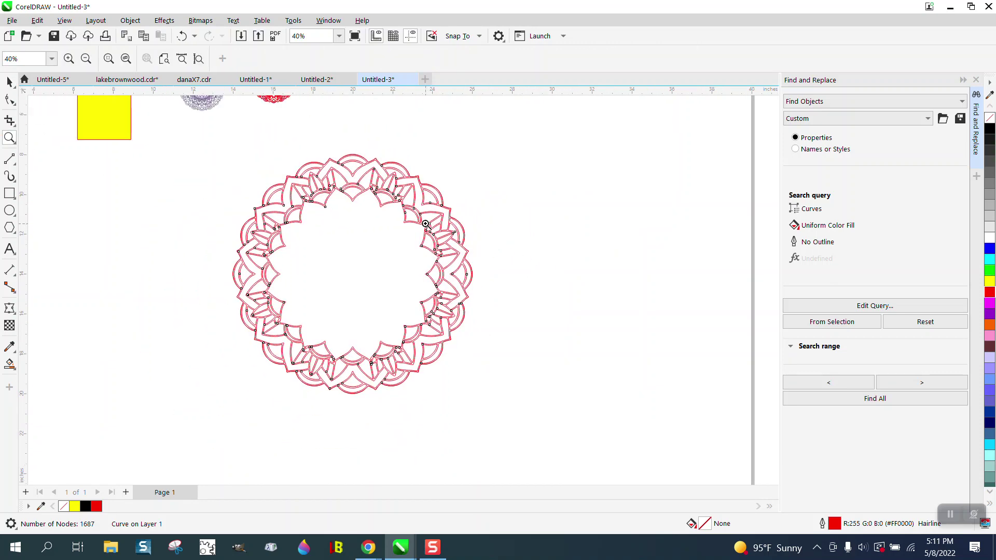
click(181, 36)
Step: Smart-fill the inside of the scalloped outline with blue and no outline
click(10, 366)
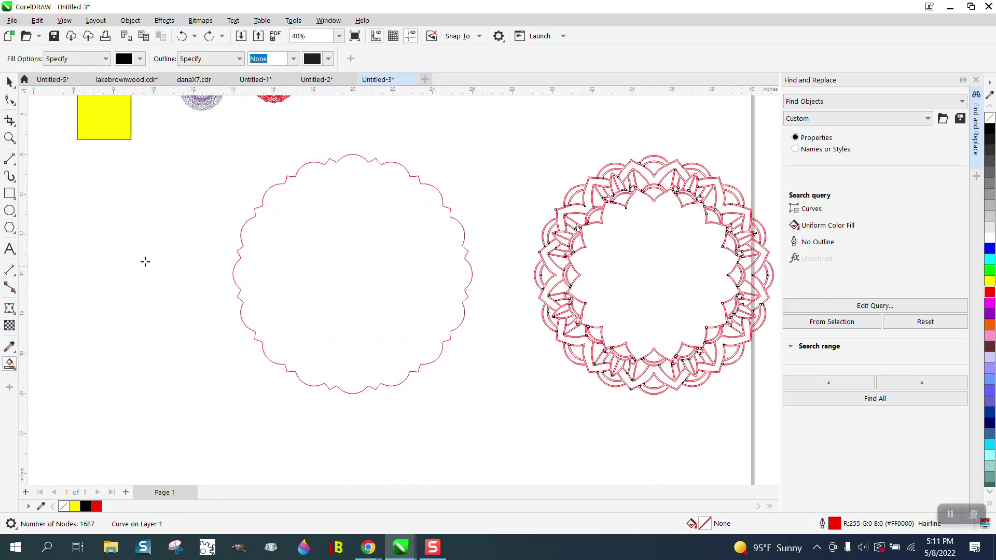
click(140, 59)
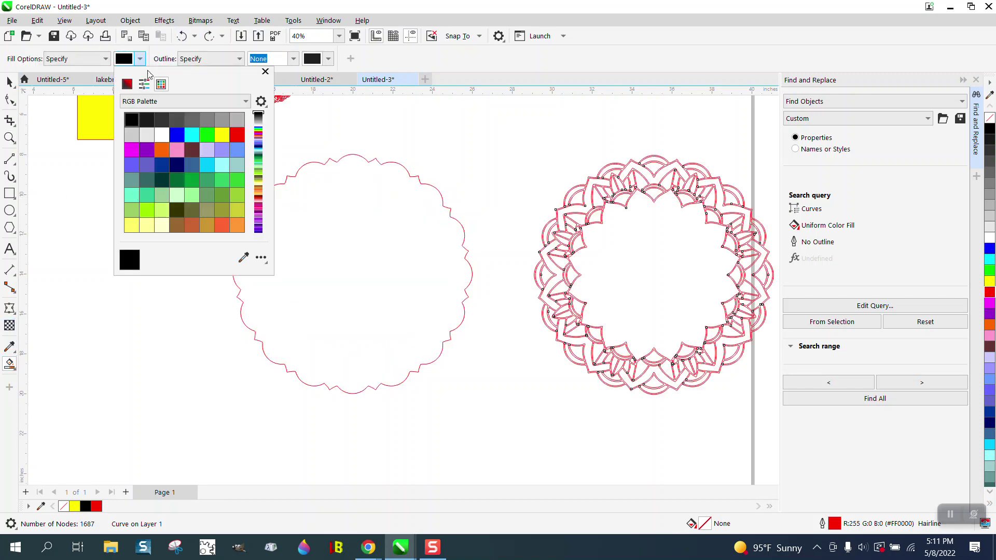
click(176, 134)
click(301, 219)
click(308, 216)
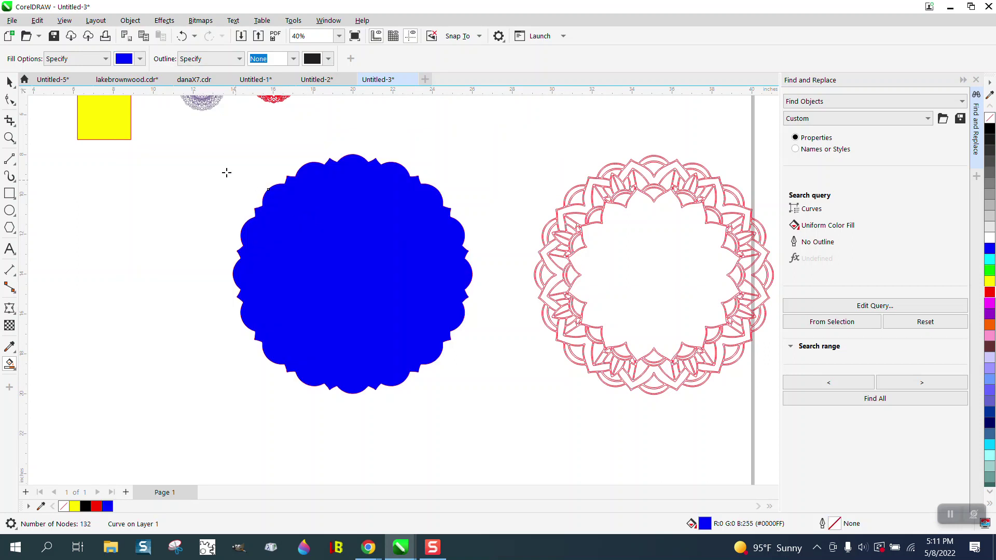
Step: Bring the red ring, centered on the page over the blue shape, to the front and then move it 14 inches right
click(10, 82)
click(592, 205)
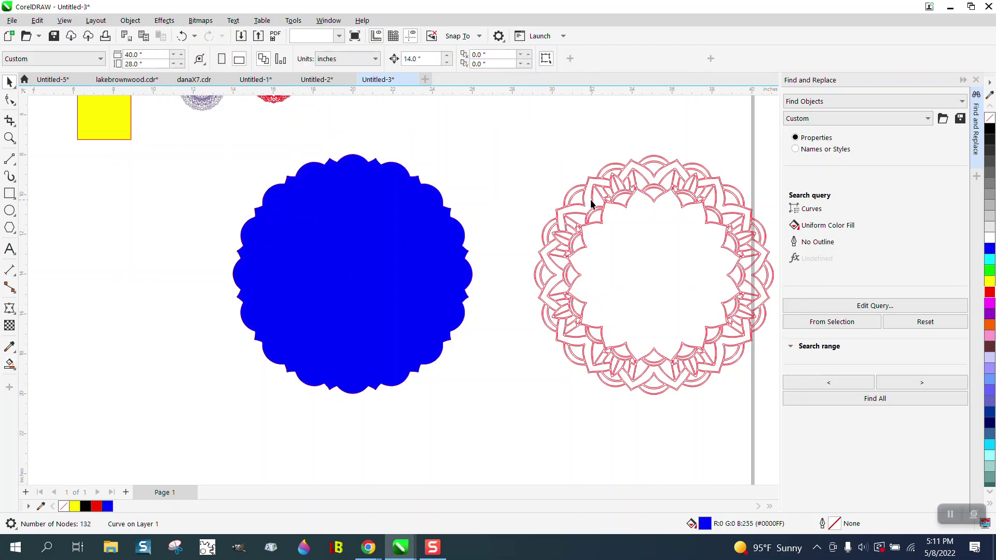
click(605, 204)
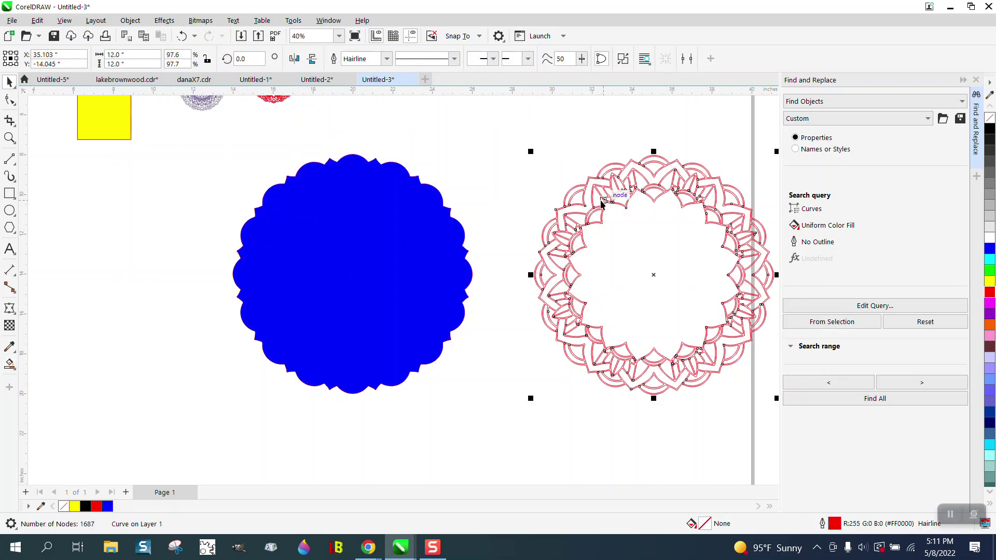
key(p)
click(129, 20)
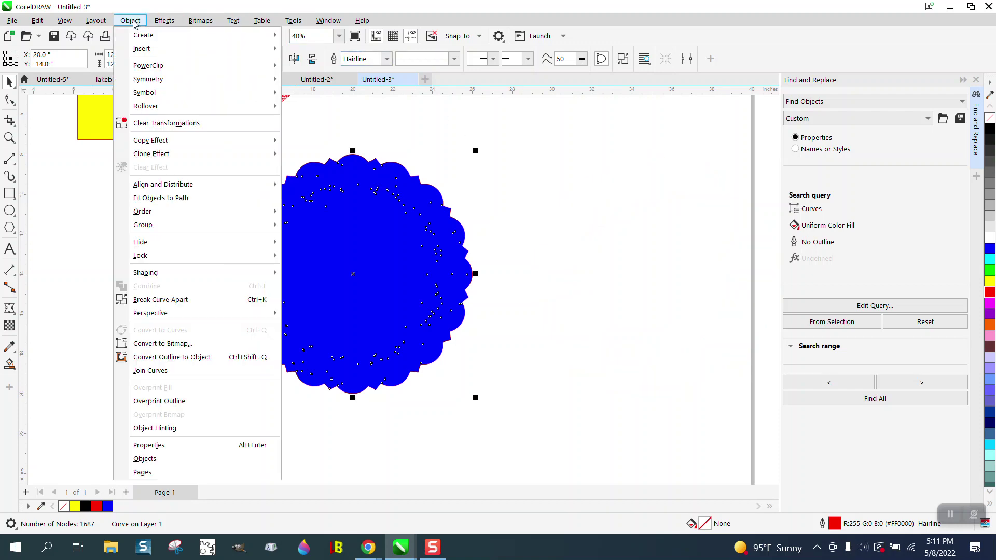
mouse_move(198, 217)
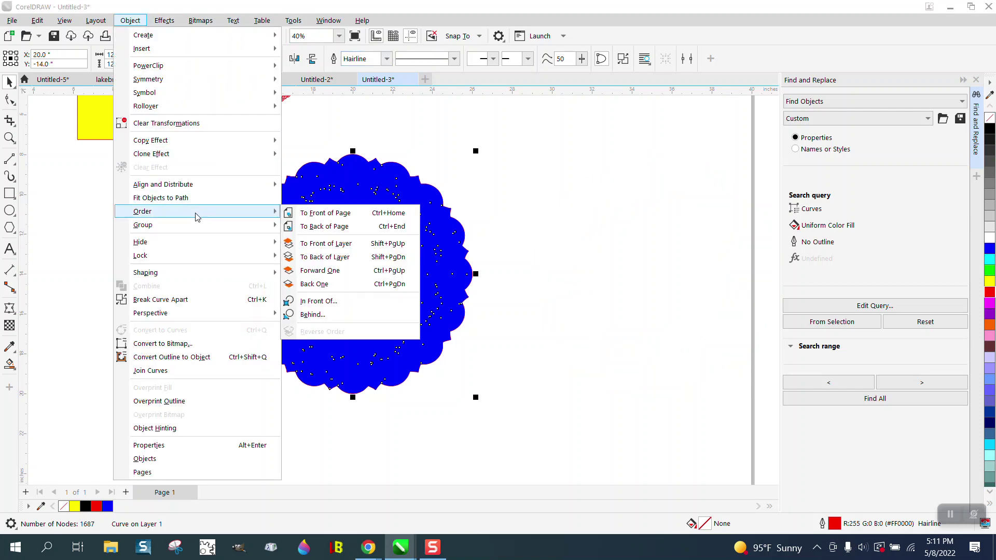
click(322, 213)
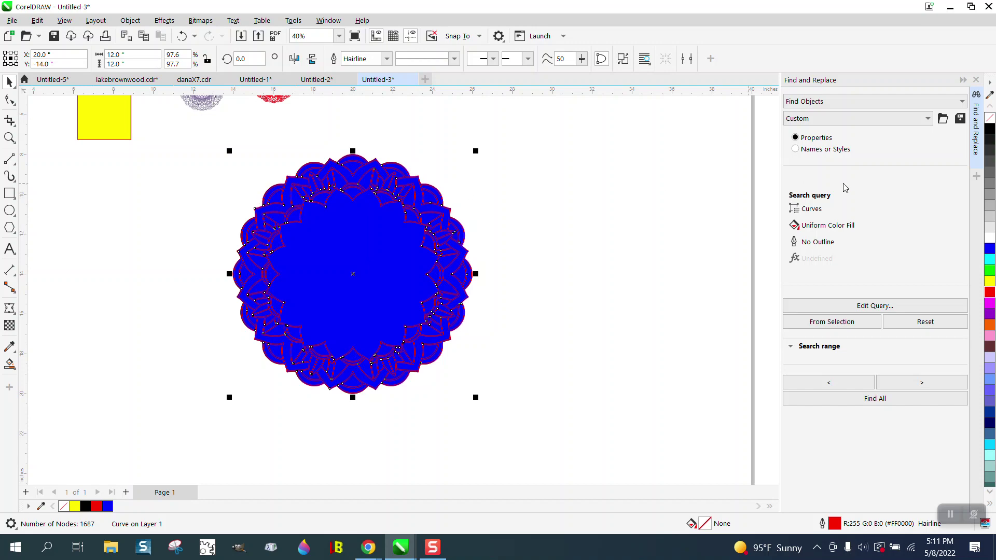
key(Right)
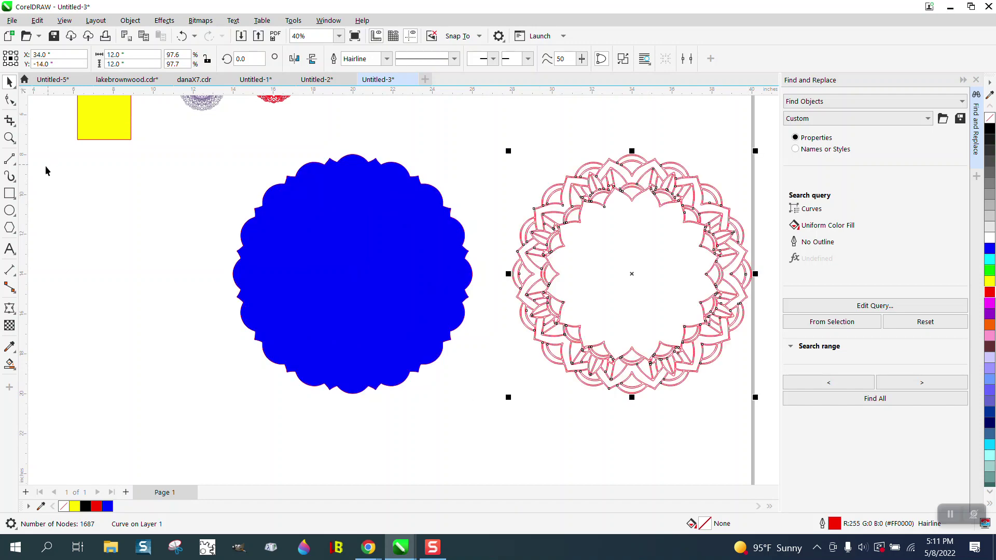
Step: Smart-fill the narrow bands between the red ring's curves with yellow and no outline
click(9, 139)
drag(545, 177, 646, 214)
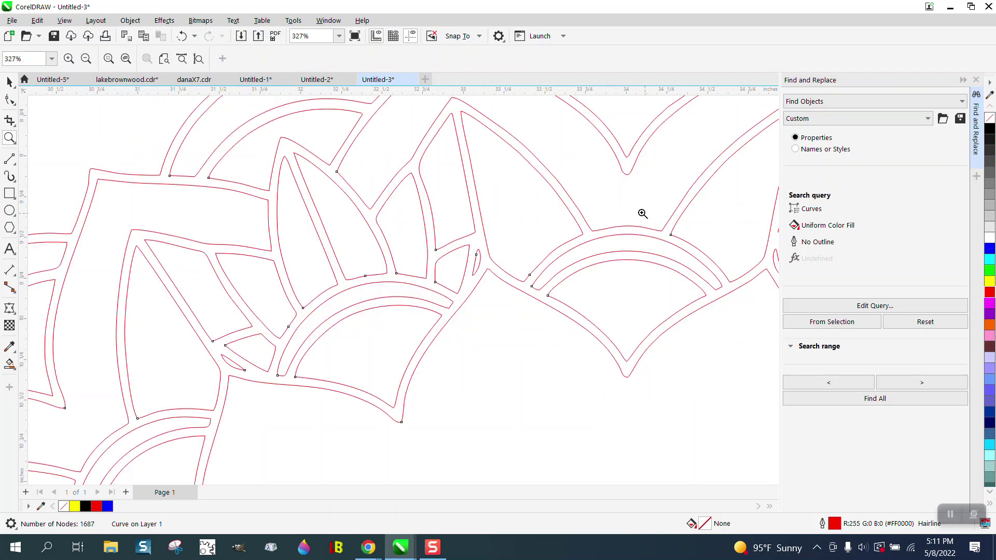
scroll(402, 183, down, 1)
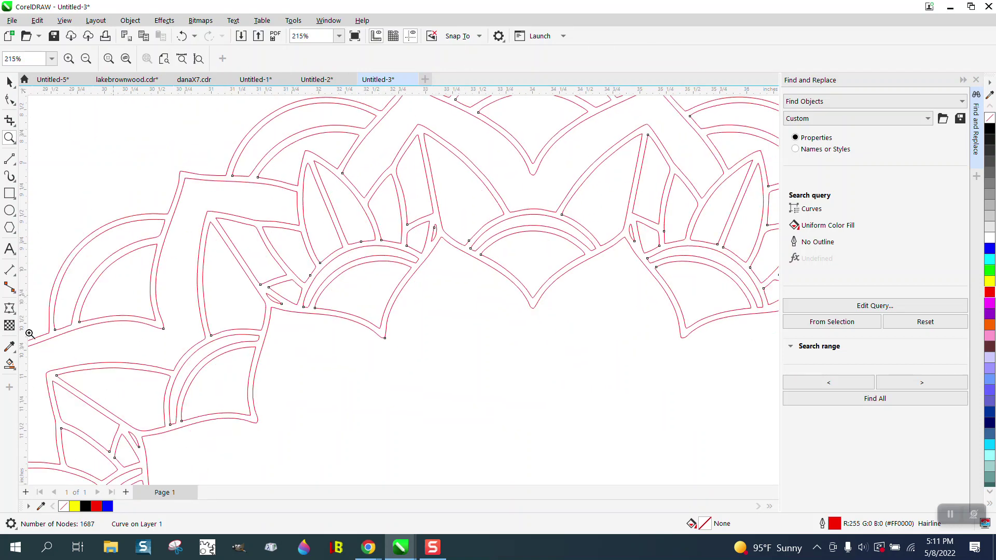
click(9, 364)
click(140, 58)
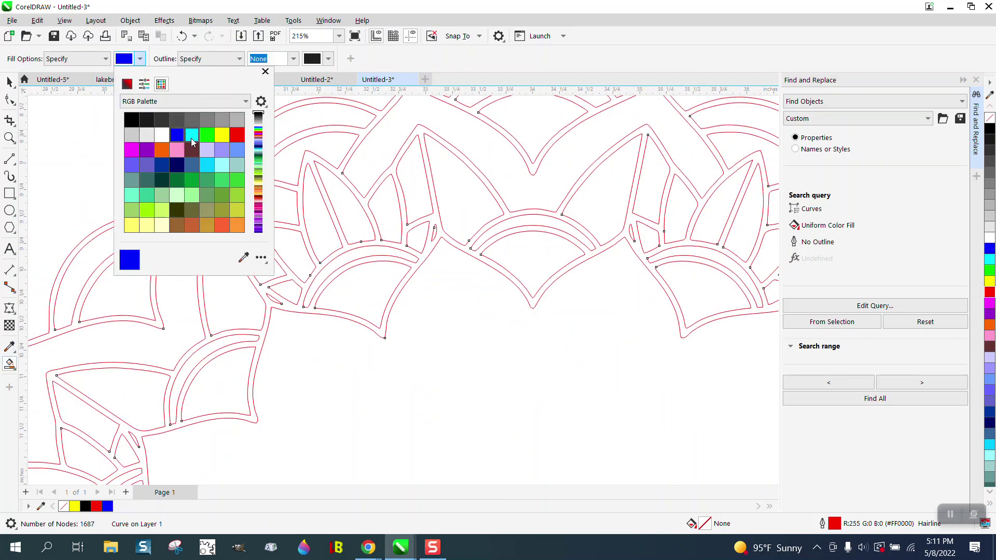
click(223, 135)
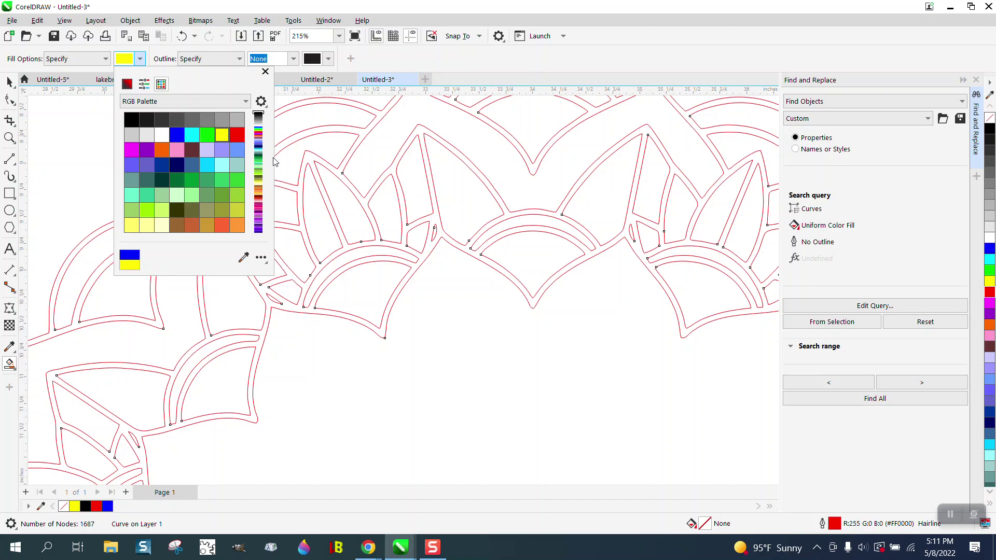
click(327, 168)
Step: Center the yellow ring on the page over the blue shape, and undo both the centering and the yellow fill
scroll(407, 164, down, 4)
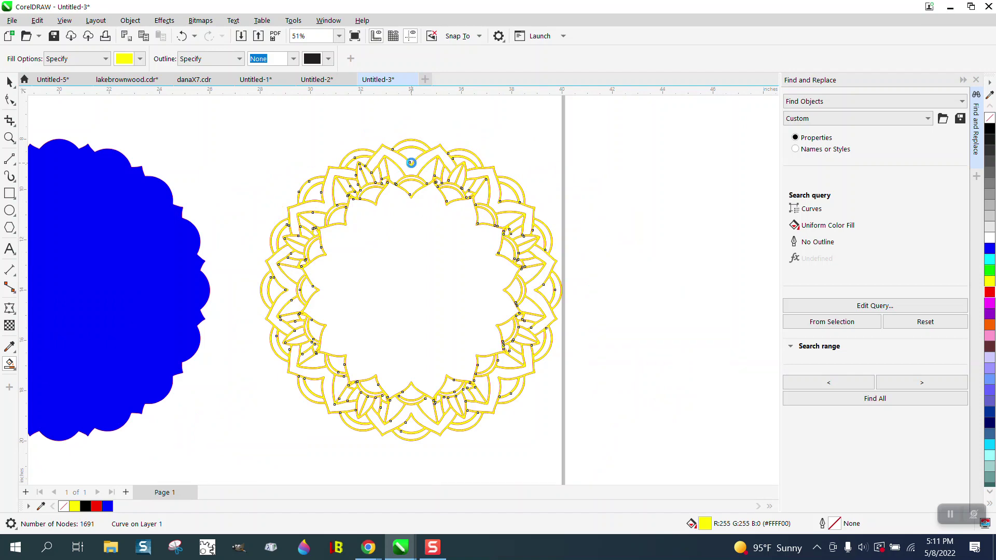
scroll(413, 163, down, 1)
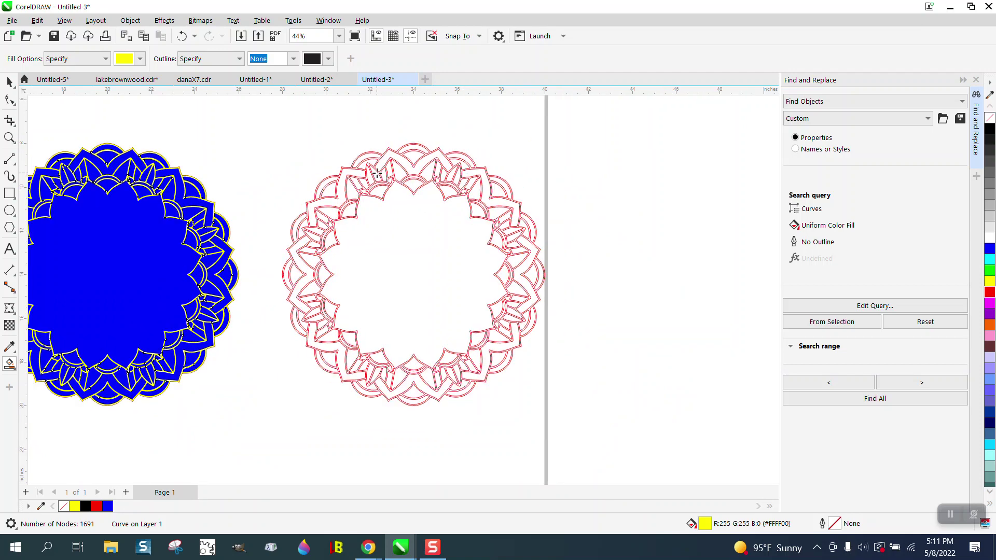
scroll(377, 173, down, 1)
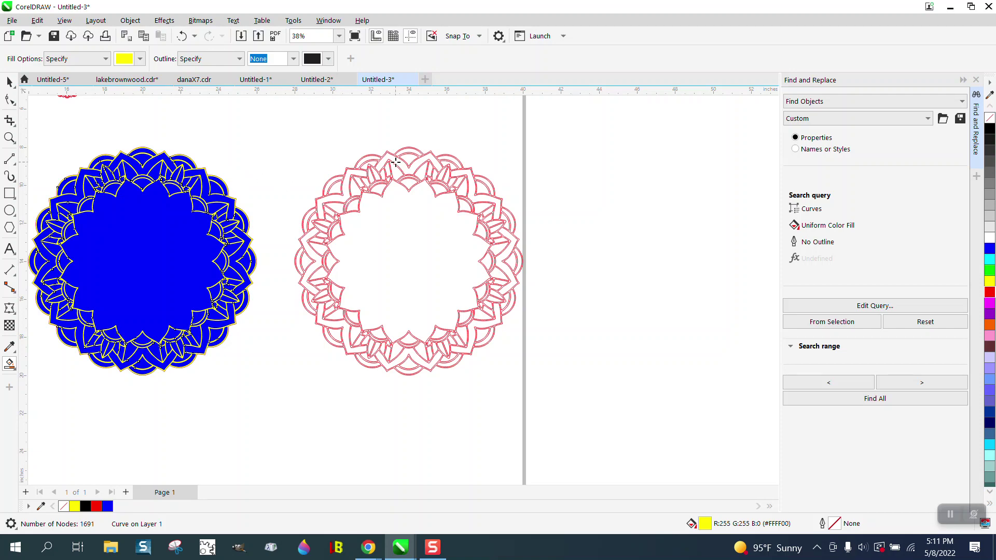
scroll(396, 162, down, 1)
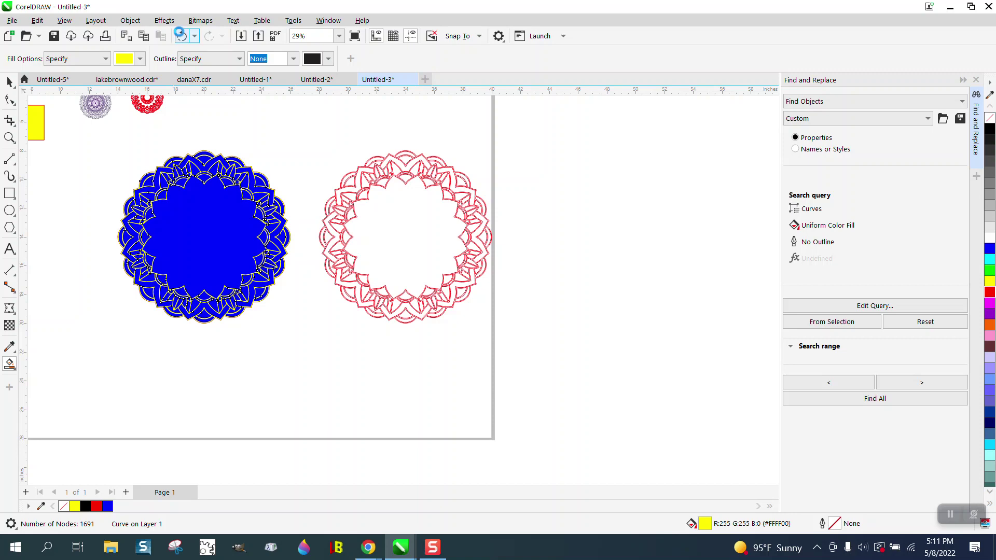
click(181, 35)
click(182, 35)
scroll(429, 215, down, 2)
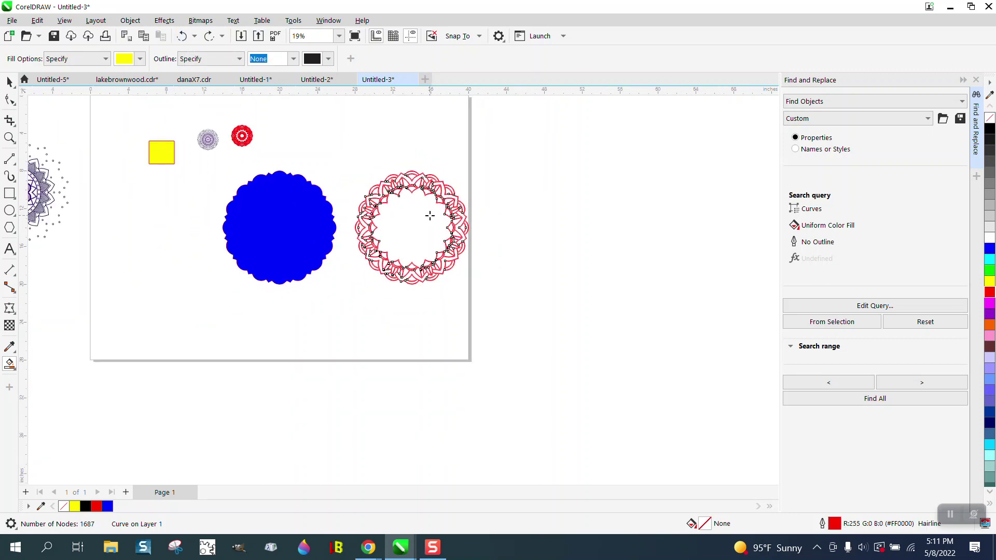
scroll(284, 223, down, 2)
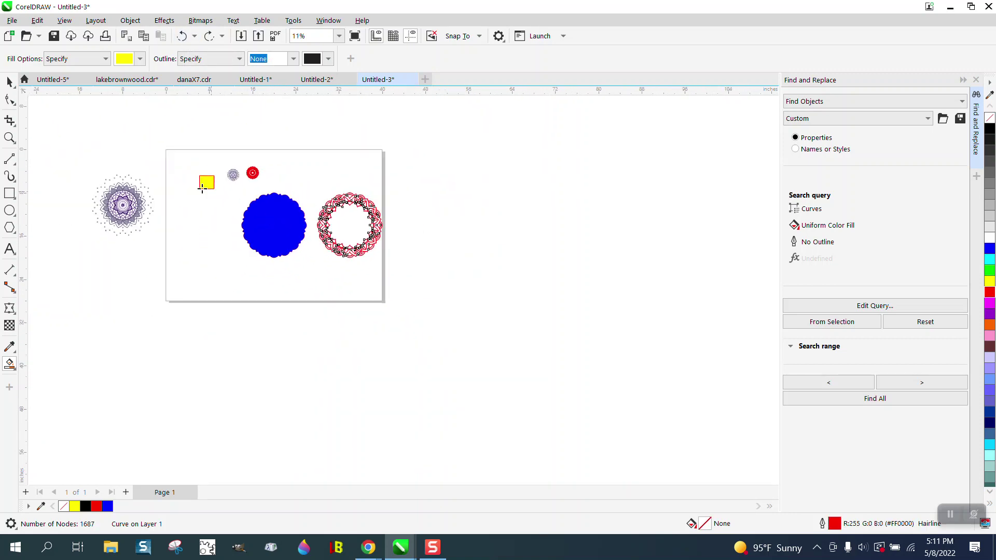
Step: Move the outer petal curve of the large purple mandala 14 inches right, onto the page
click(10, 138)
drag(109, 175, 189, 254)
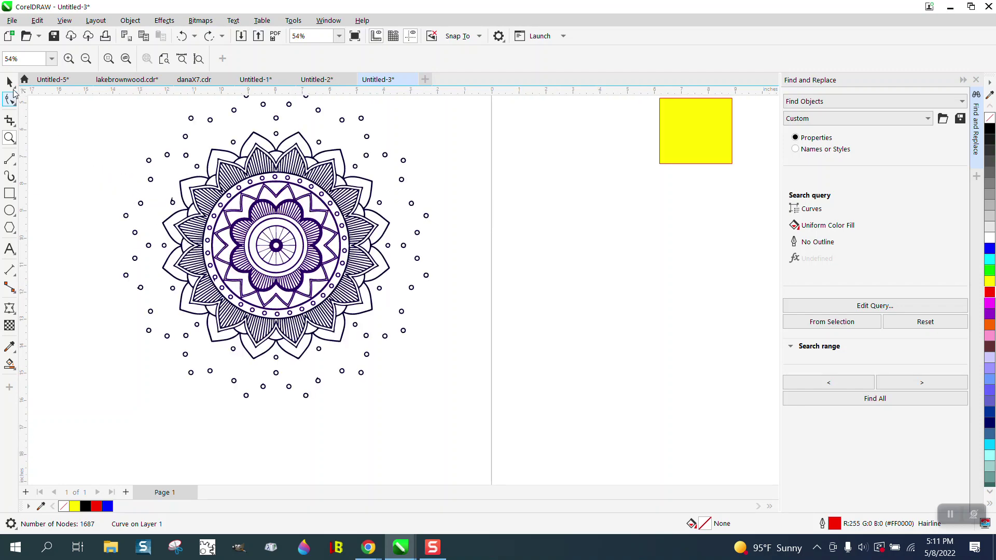
key(space)
click(232, 137)
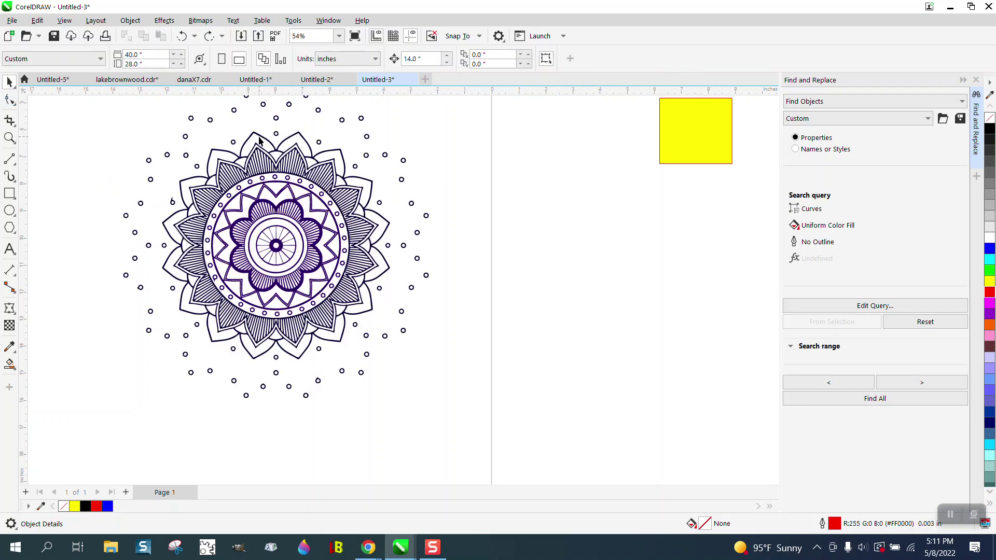
click(259, 137)
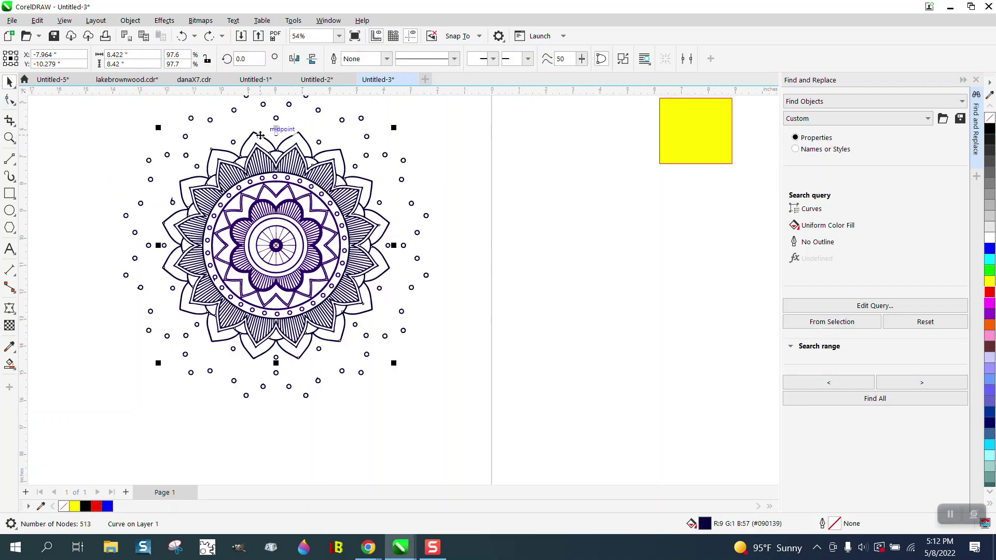
drag(261, 135, 638, 135)
scroll(316, 132, down, 5)
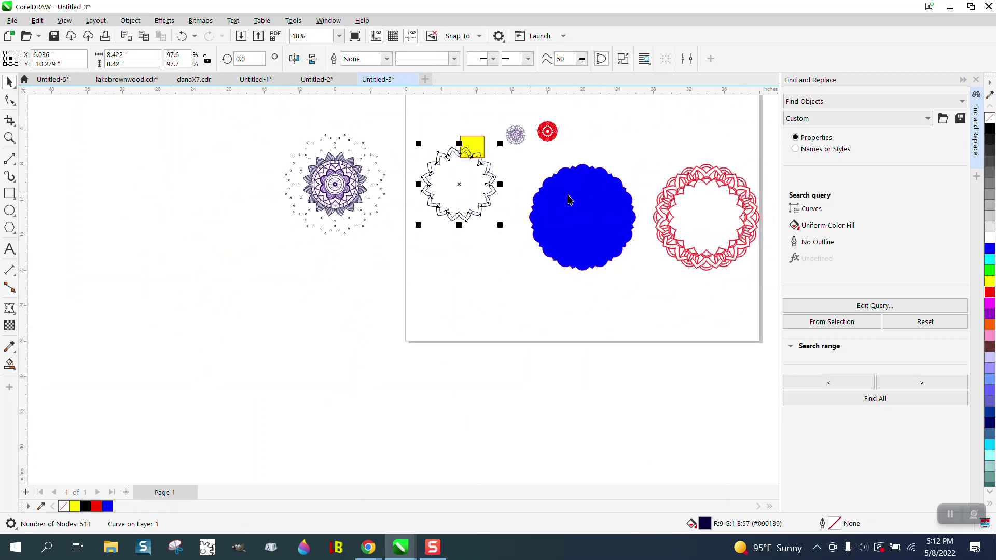
Step: Move the blue scalloped shape off the page's lower-left side and the red scalloped outline beneath it onto the page's lower-left corner
click(602, 214)
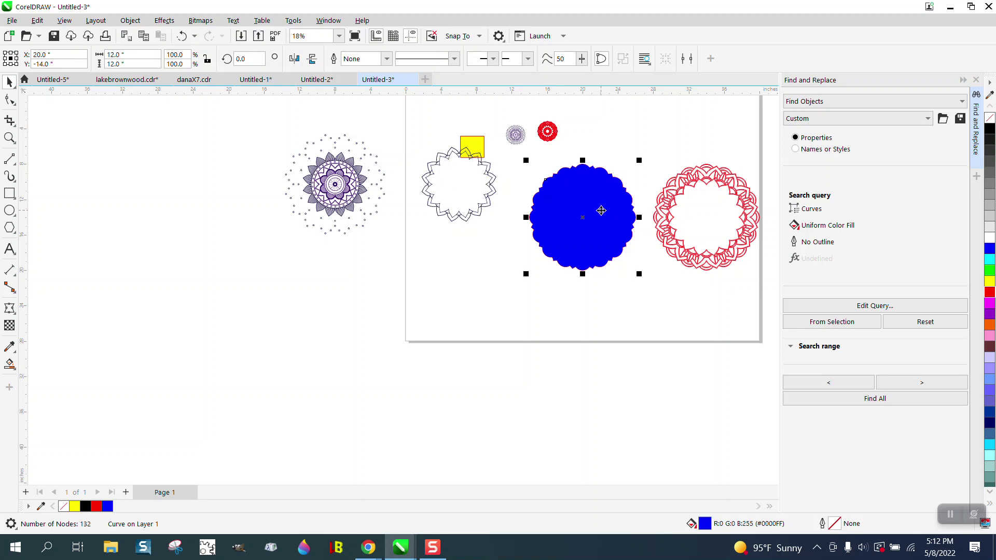
drag(593, 213, 274, 303)
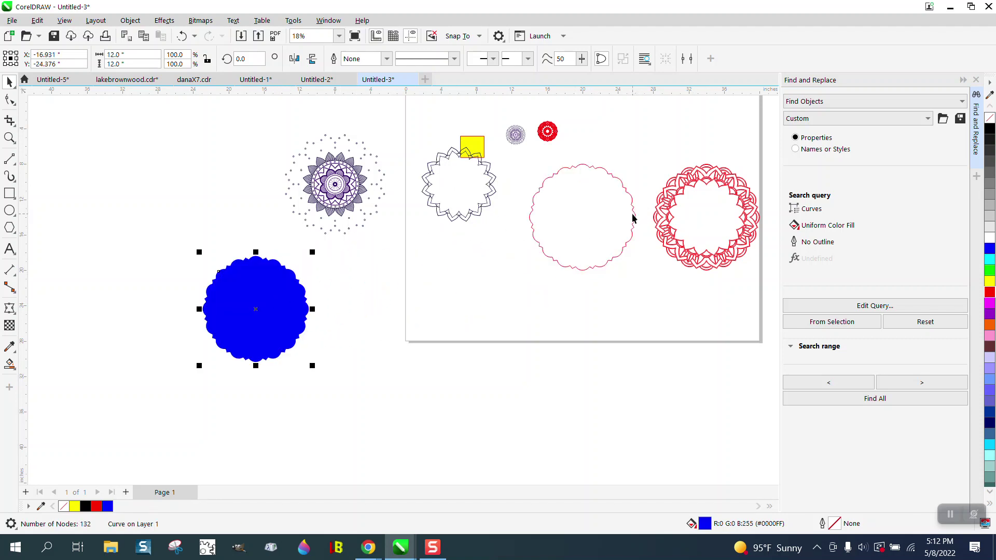
drag(633, 218, 493, 355)
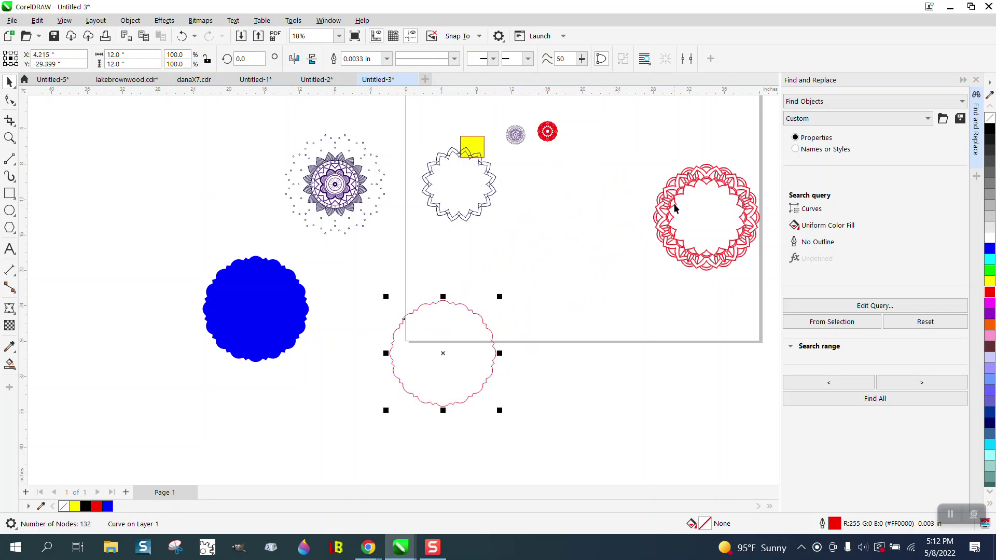
Step: Move the red ring 14 inches left and center the dark petal curve on the page inside it
click(669, 206)
drag(669, 207, 545, 207)
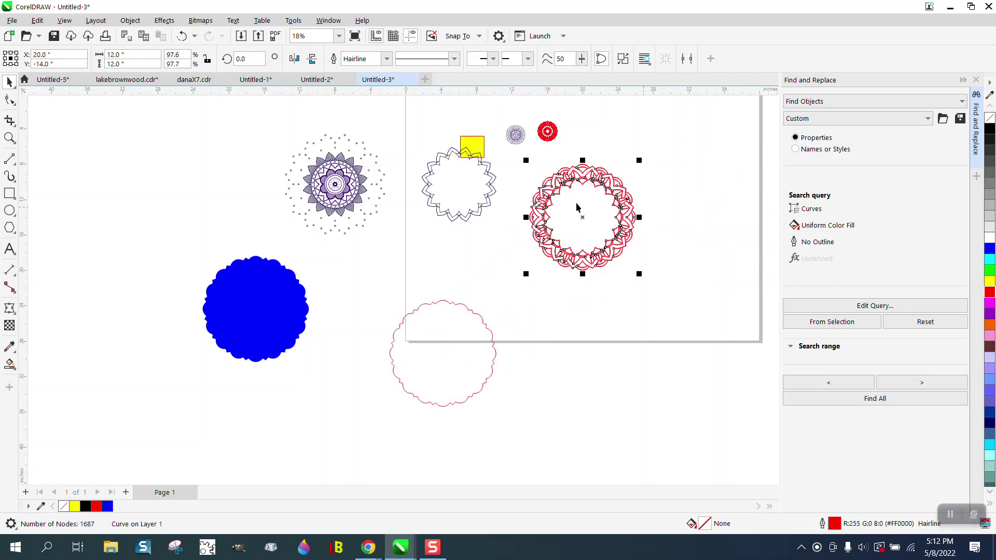
click(493, 184)
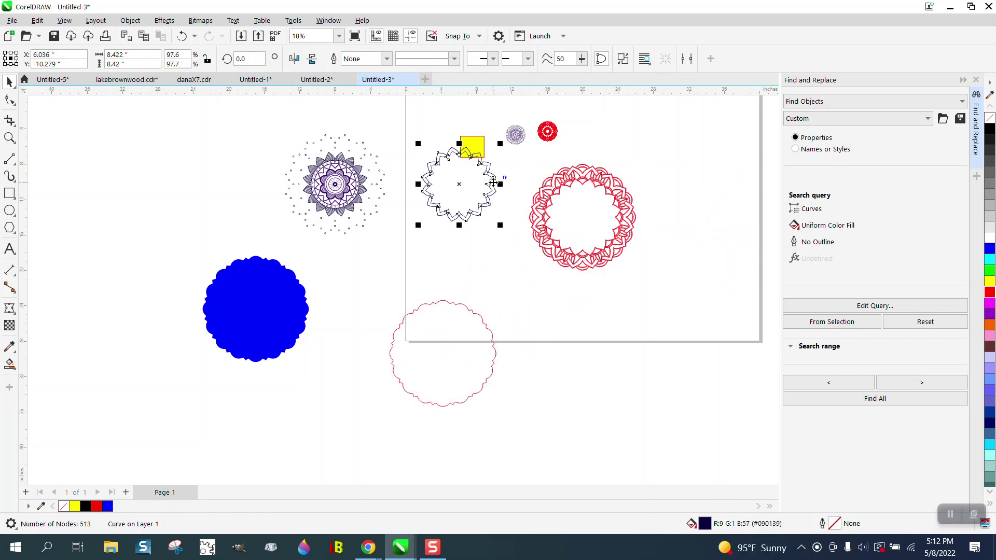
key(p)
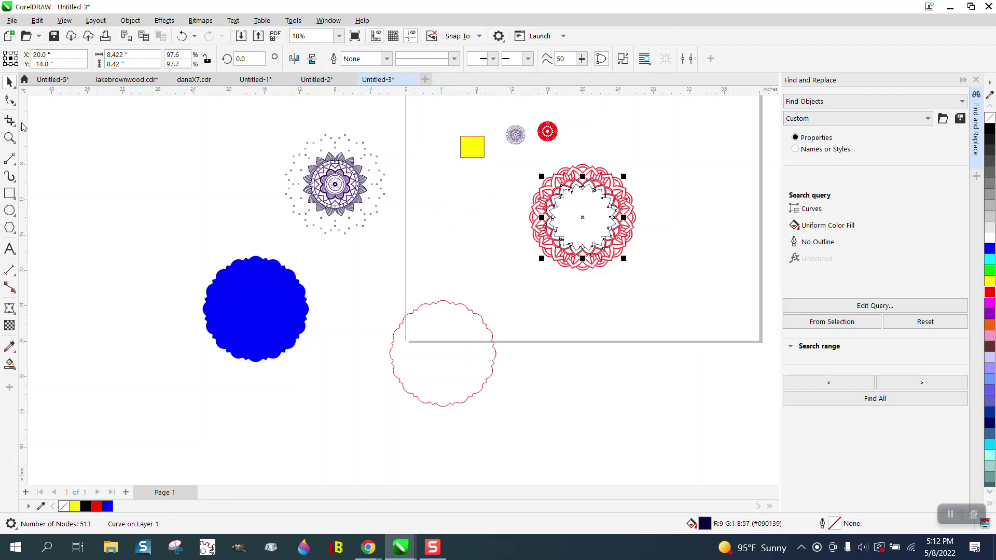
Step: Remove the petal curve's fill and give it a red hairline outline
click(10, 137)
drag(535, 162, 690, 291)
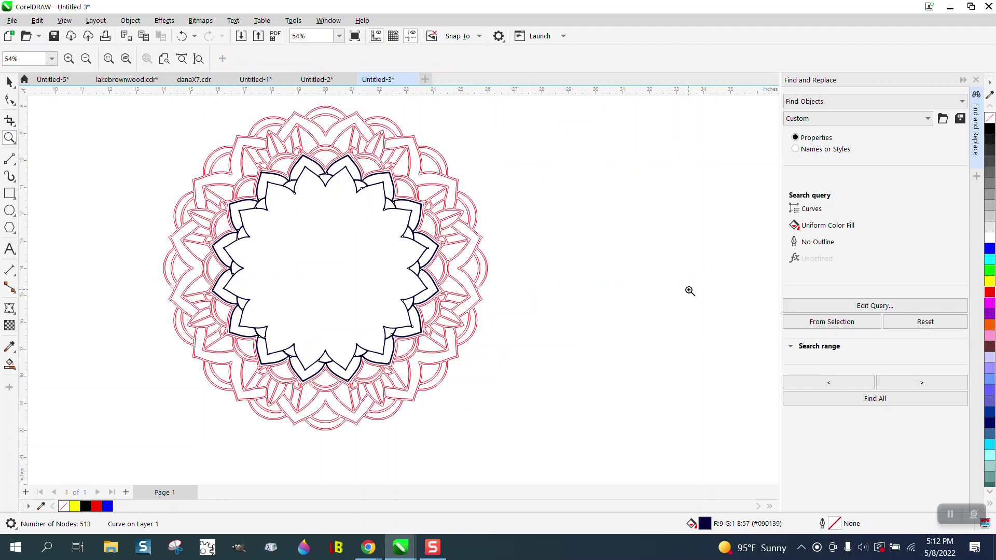
drag(308, 151, 435, 210)
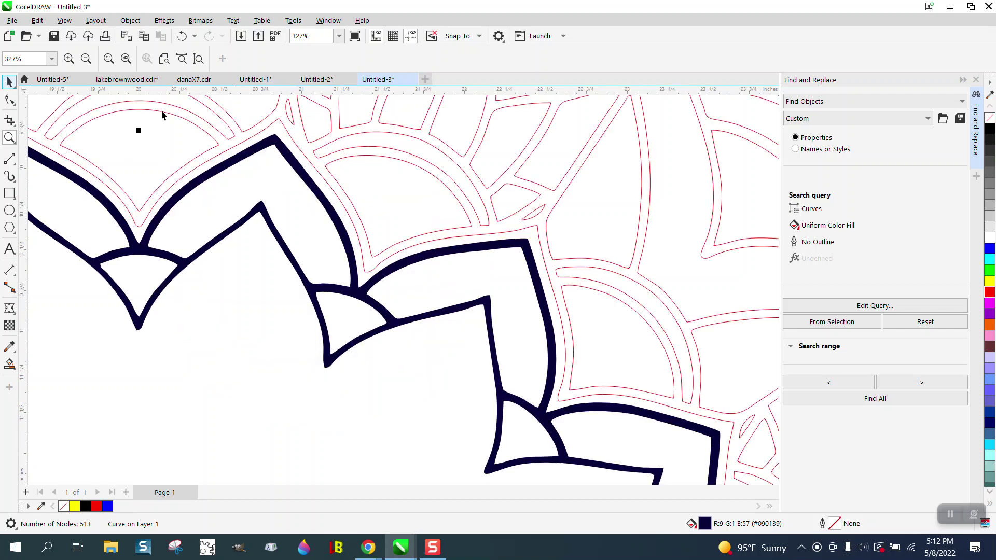
click(989, 118)
right_click(990, 293)
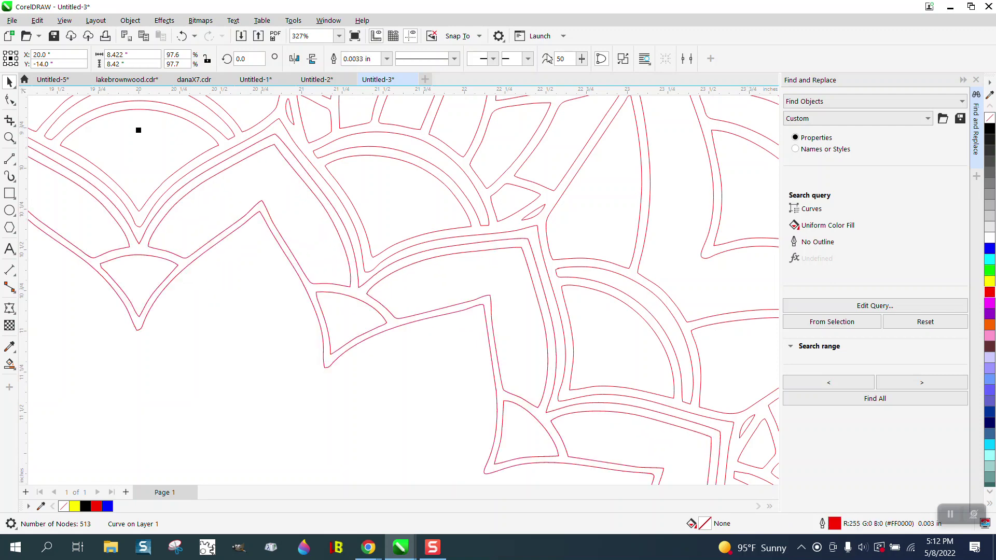
click(386, 59)
click(361, 83)
Step: Change the outline color of the petal curve inside the red ring to black
key(F4)
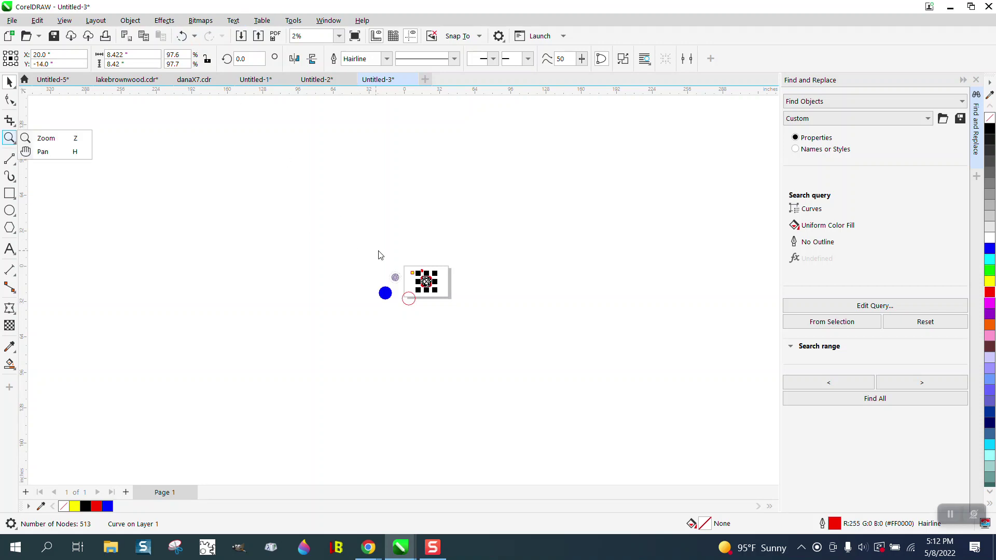
drag(378, 256, 436, 291)
click(9, 138)
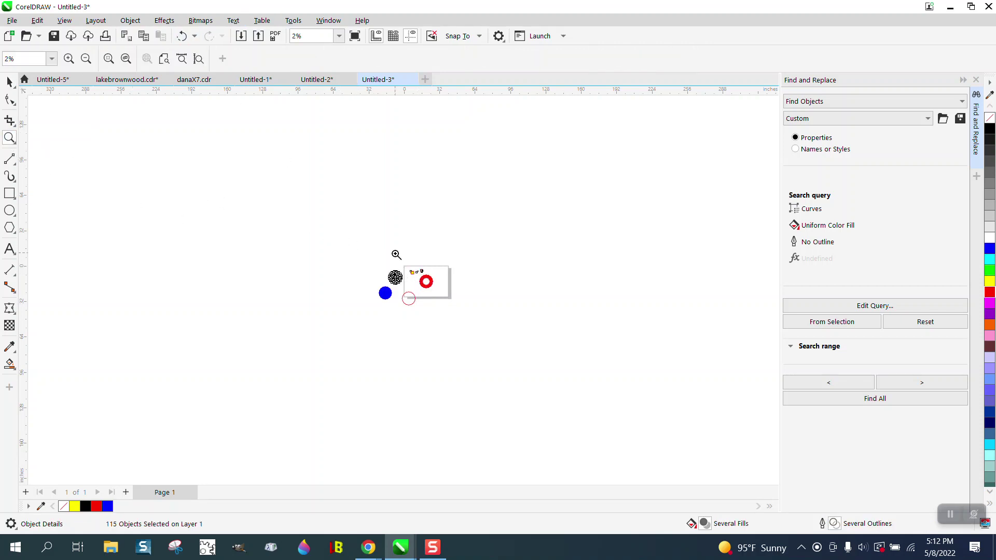
drag(396, 254, 470, 301)
drag(341, 283, 340, 282)
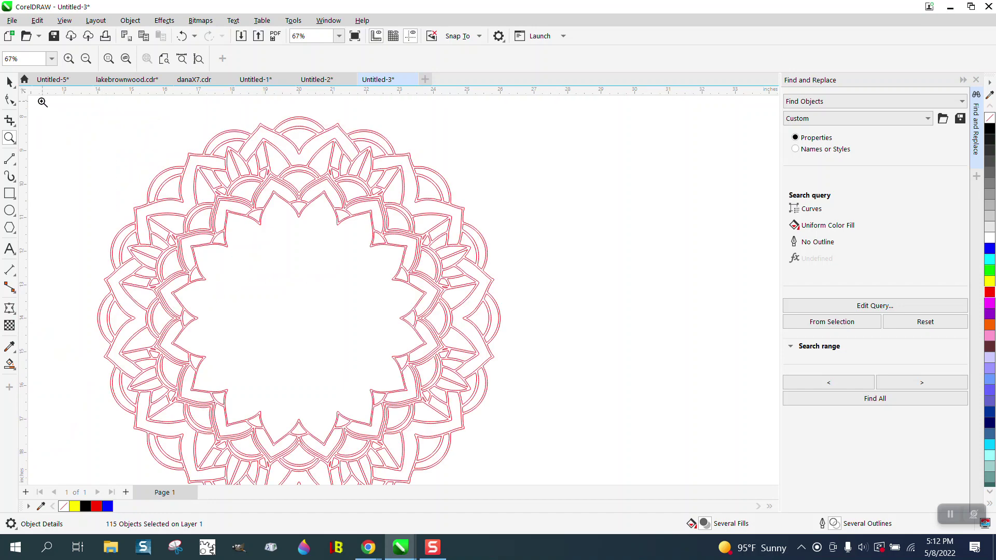
click(9, 82)
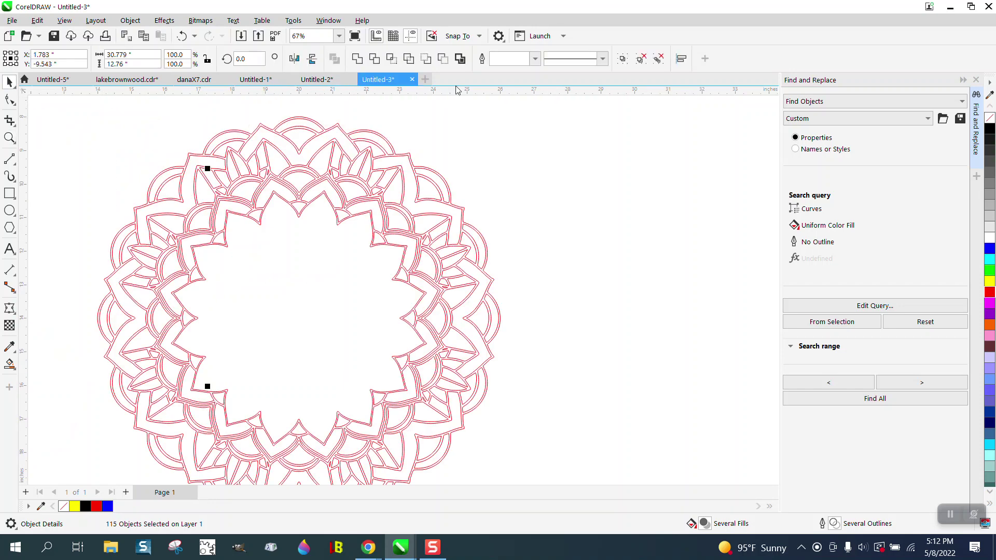
right_click(990, 128)
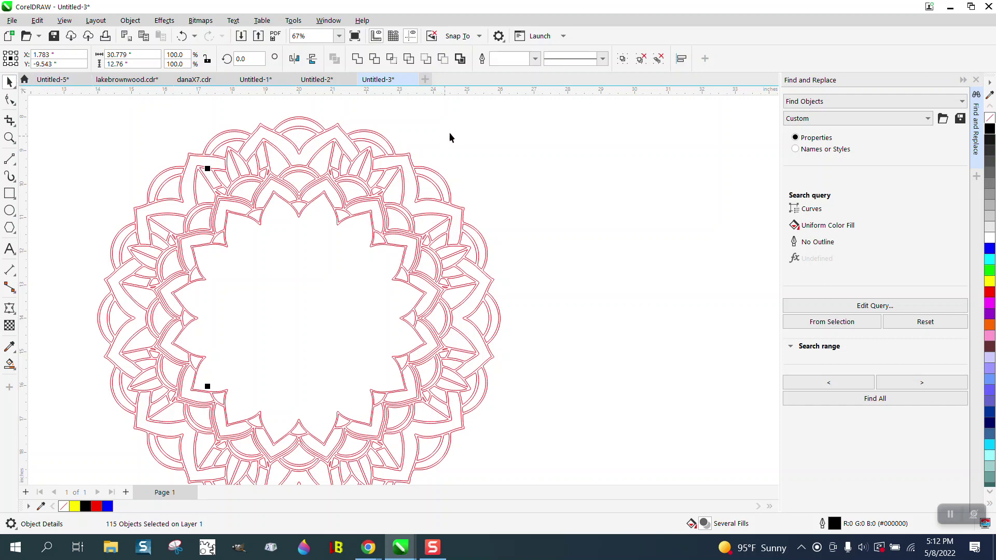
click(348, 212)
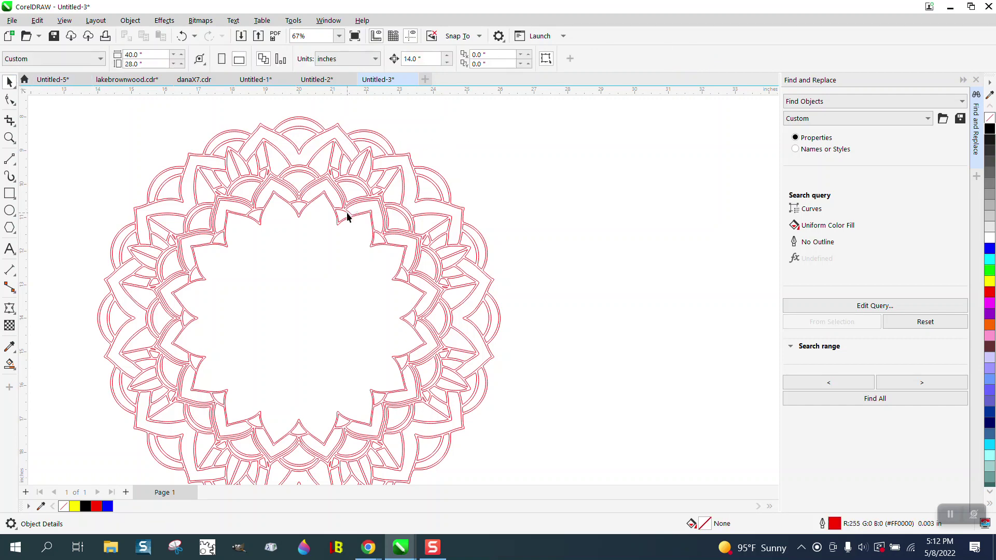
click(347, 217)
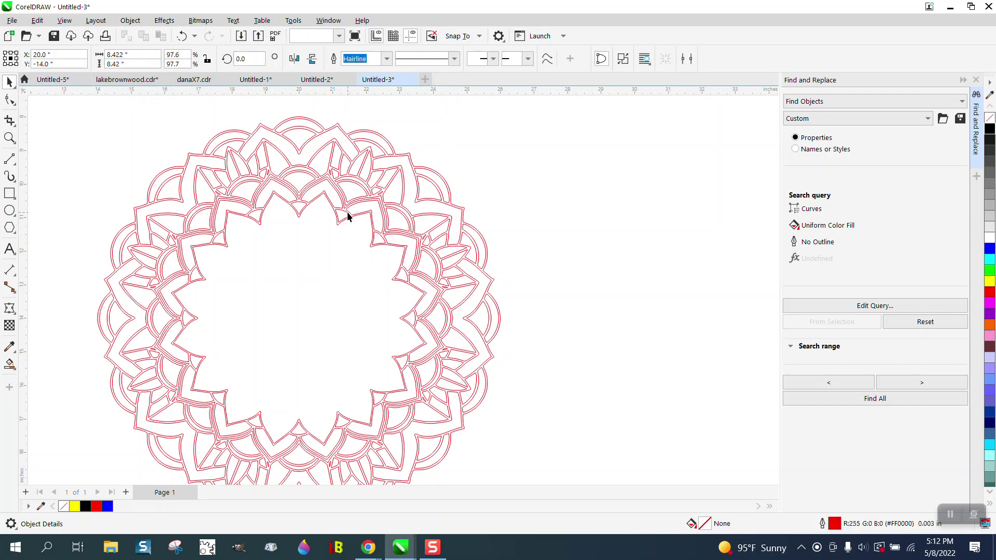
right_click(990, 128)
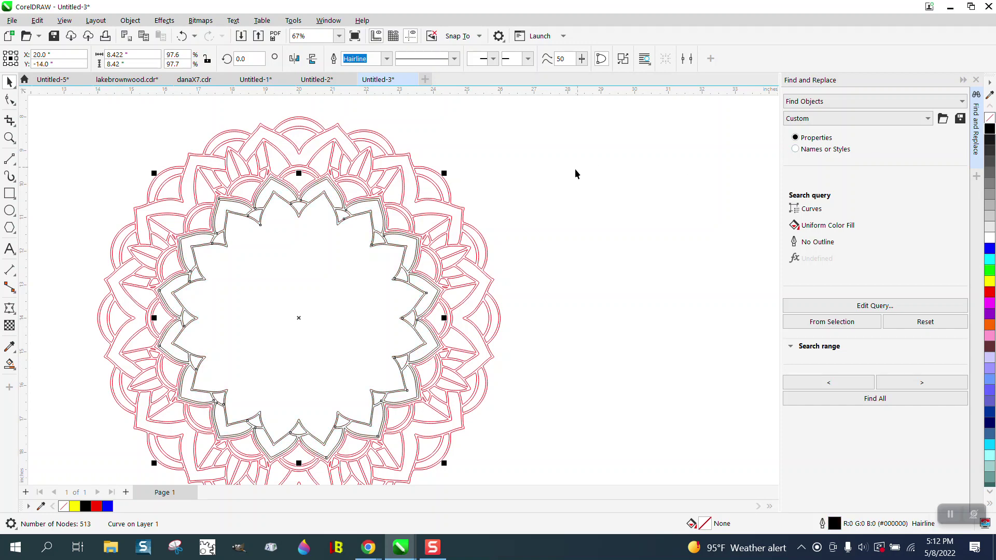
Step: Smart-fill the uppermost segments inside the black petal curve with blue and no outline, moving each filled piece 14 inches right
scroll(30, 148, down, 1)
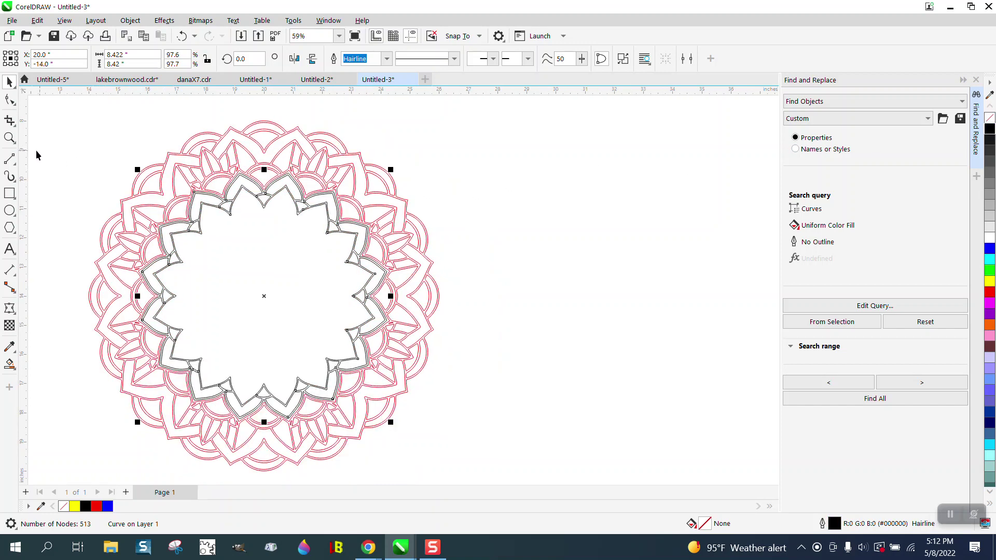
click(9, 138)
drag(161, 158, 393, 249)
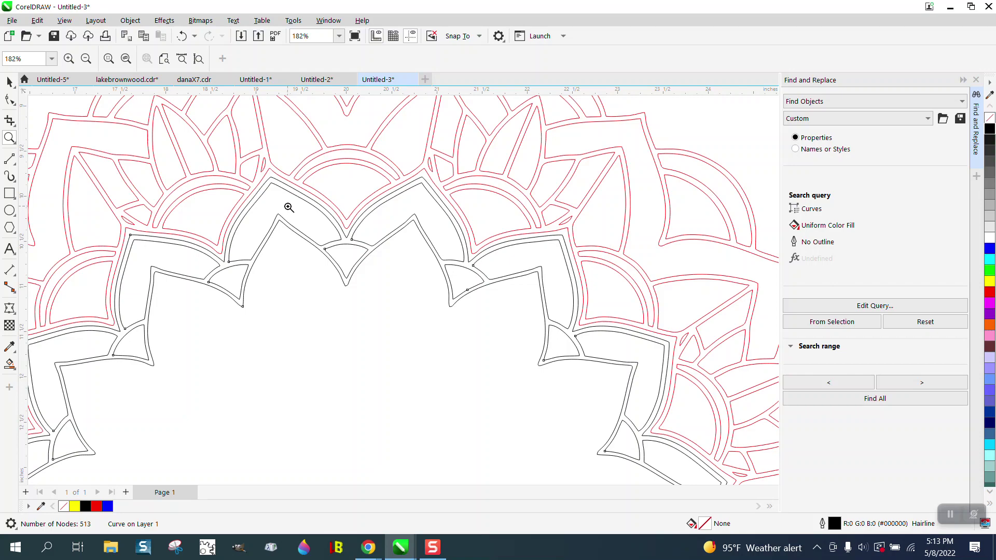
scroll(289, 208, down, 4)
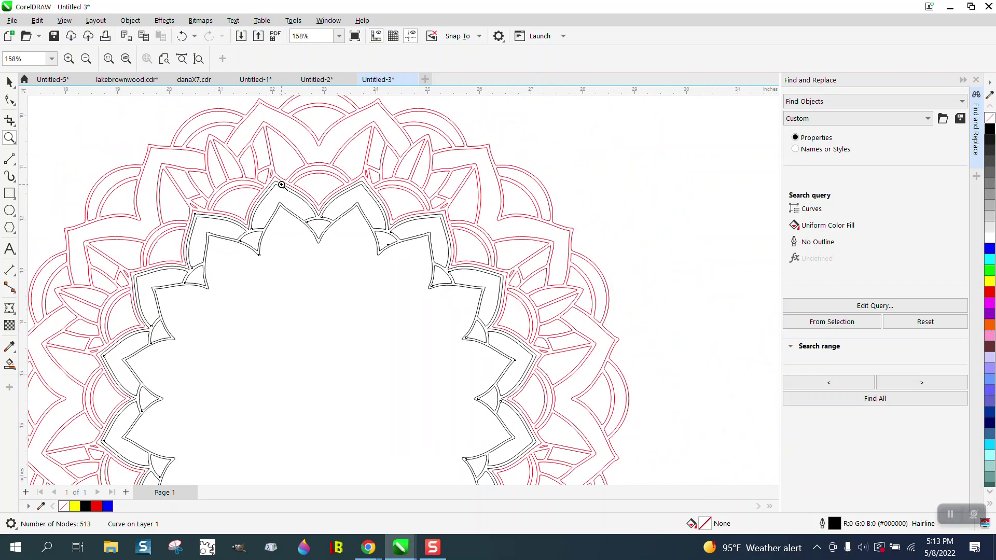
scroll(284, 183, down, 1)
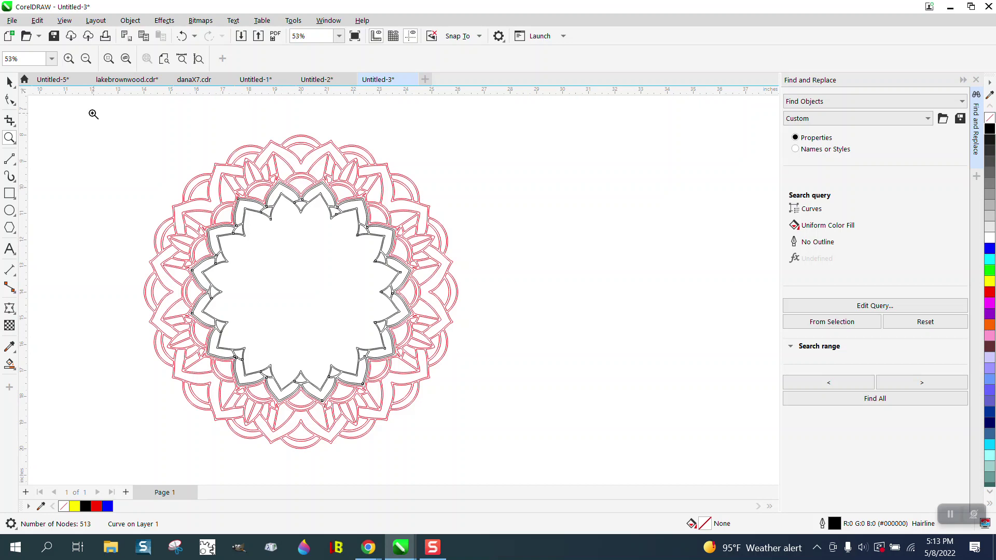
click(10, 82)
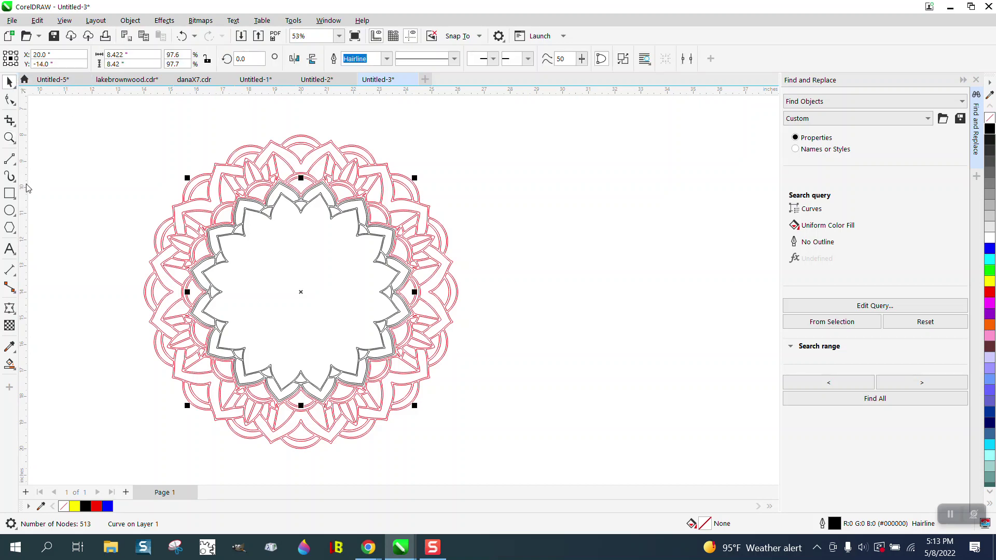
click(10, 138)
drag(168, 181, 496, 374)
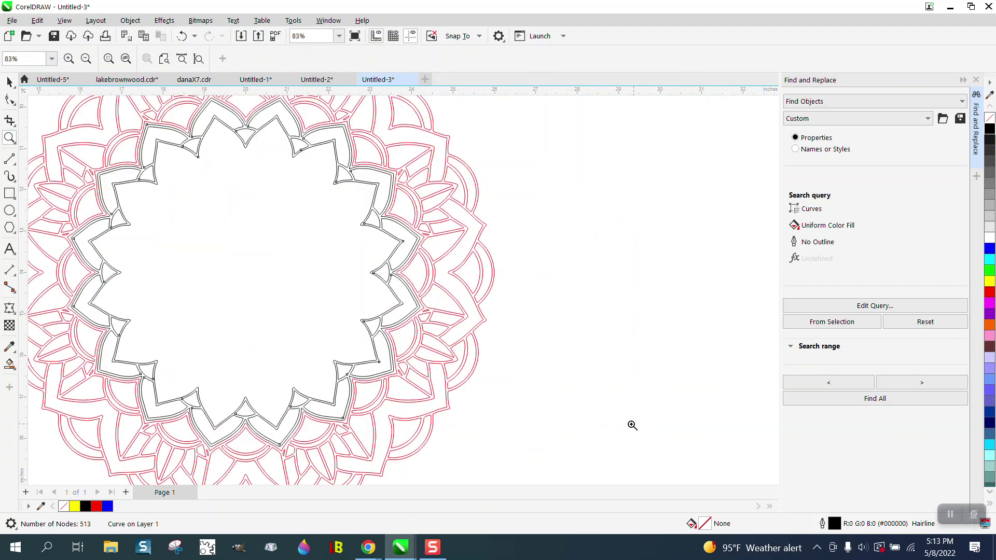
click(12, 365)
click(140, 60)
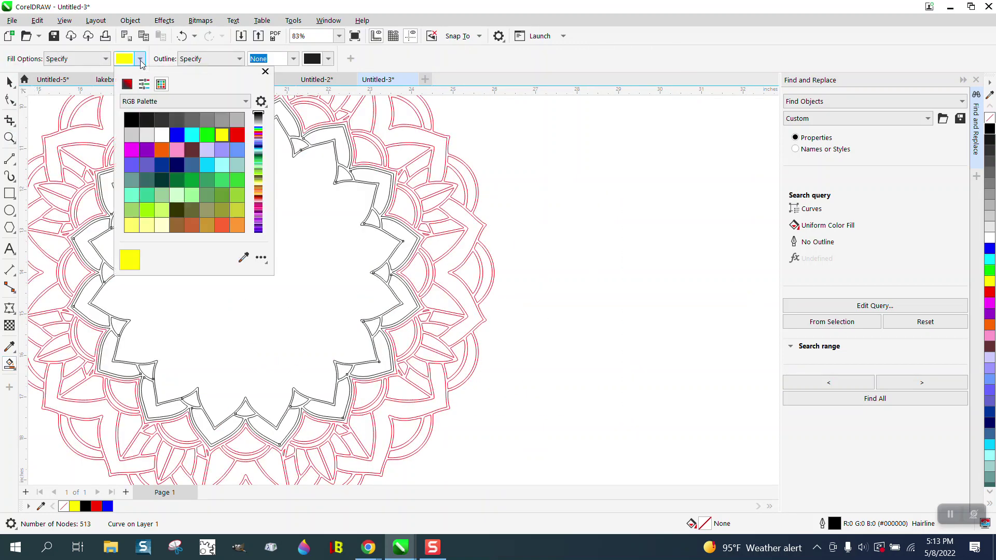
click(177, 136)
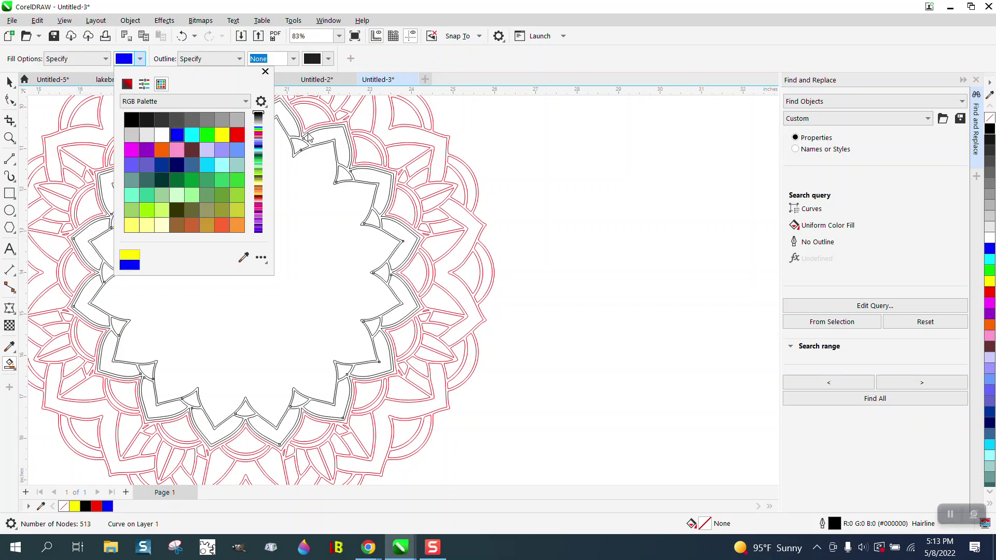
click(292, 127)
click(291, 123)
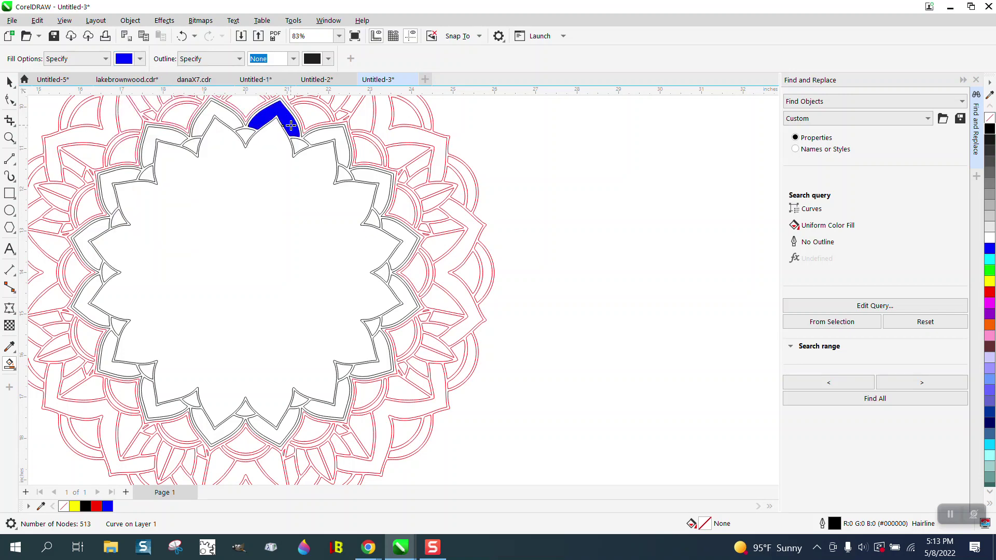
key(ctrl+z)
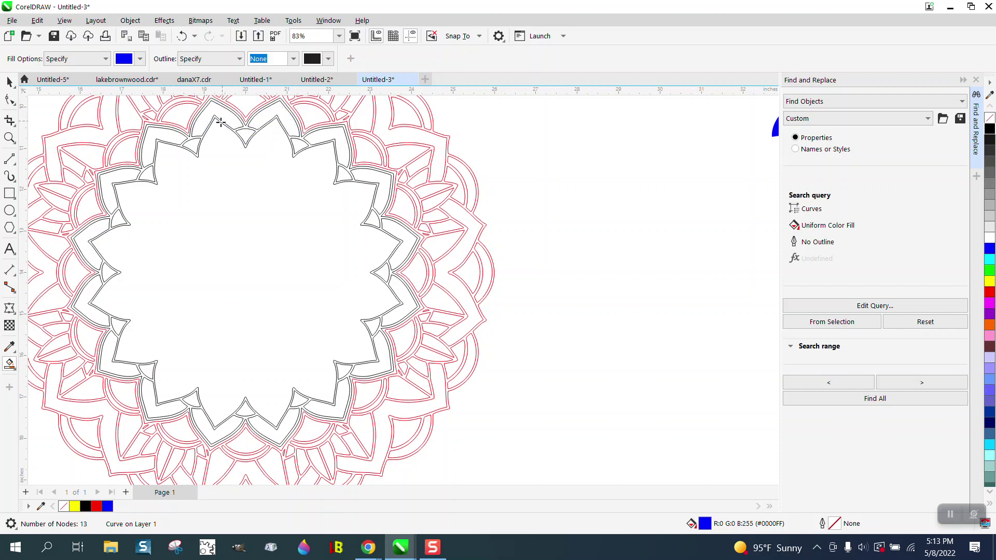
Step: Smart-fill the petal and corner segments along the black petal curve's left side with blue, moving each piece 14 inches right
click(175, 139)
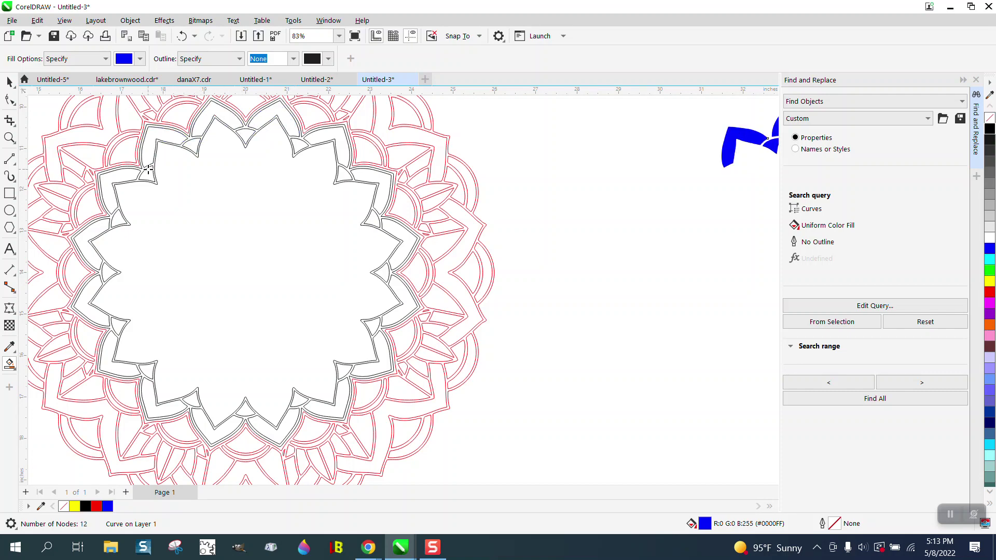
click(132, 174)
click(120, 218)
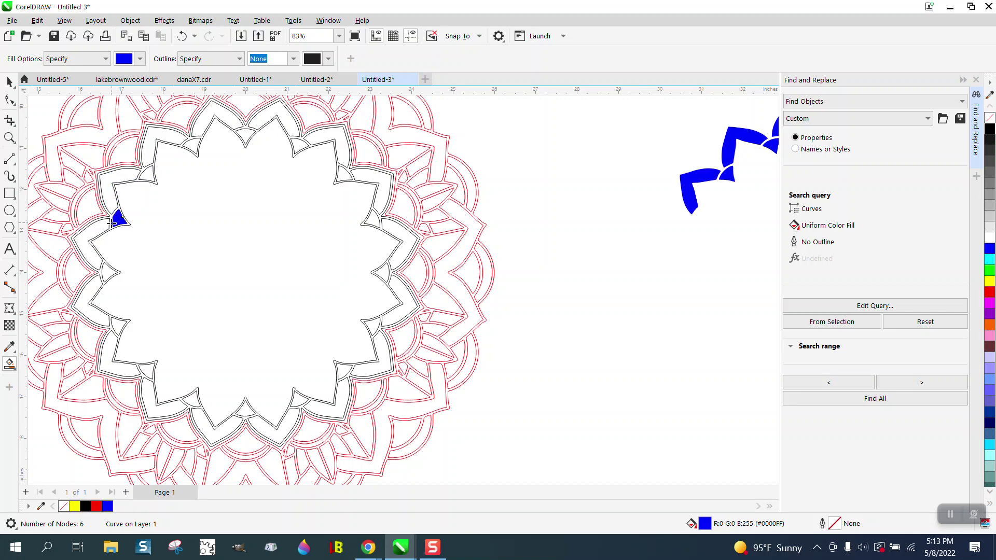
click(104, 276)
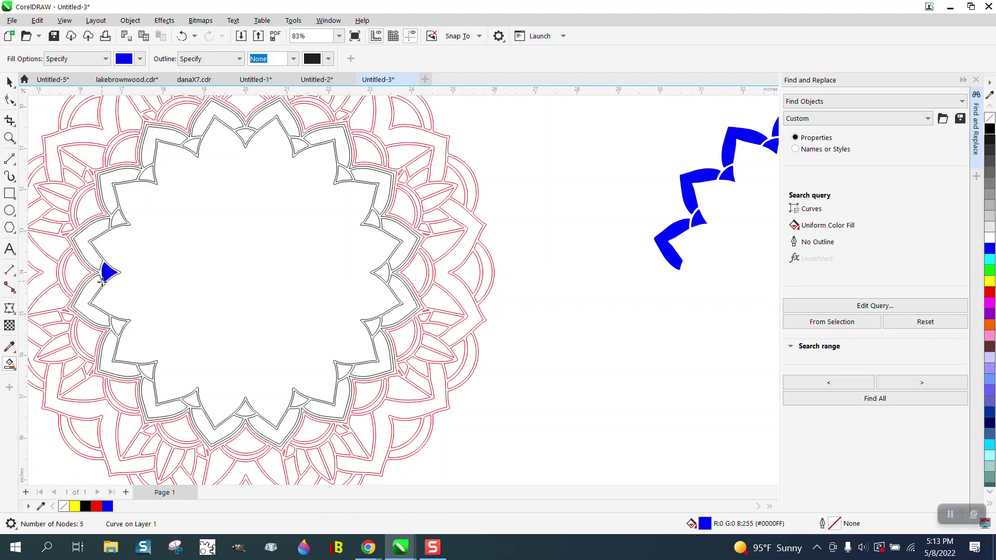
click(89, 288)
click(115, 325)
click(109, 340)
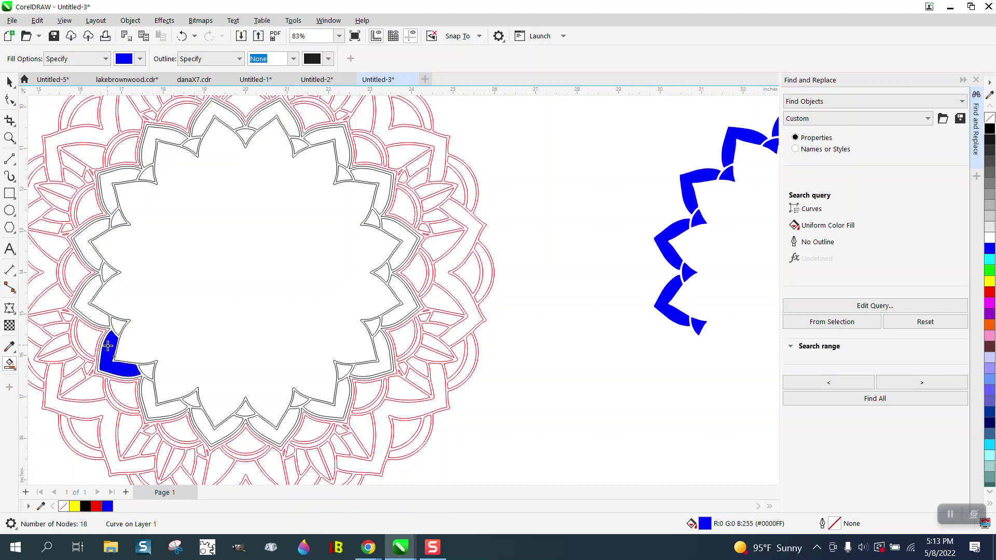
click(147, 369)
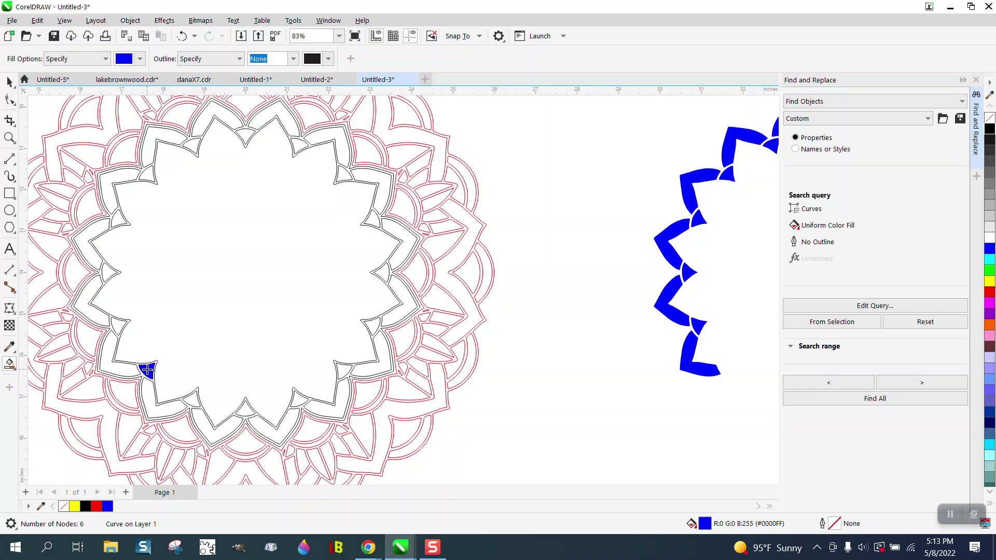
Step: Smart-fill the lowermost segments inside the black petal curve with blue and no outline, moving each filled piece 14 inches right
click(196, 401)
click(228, 419)
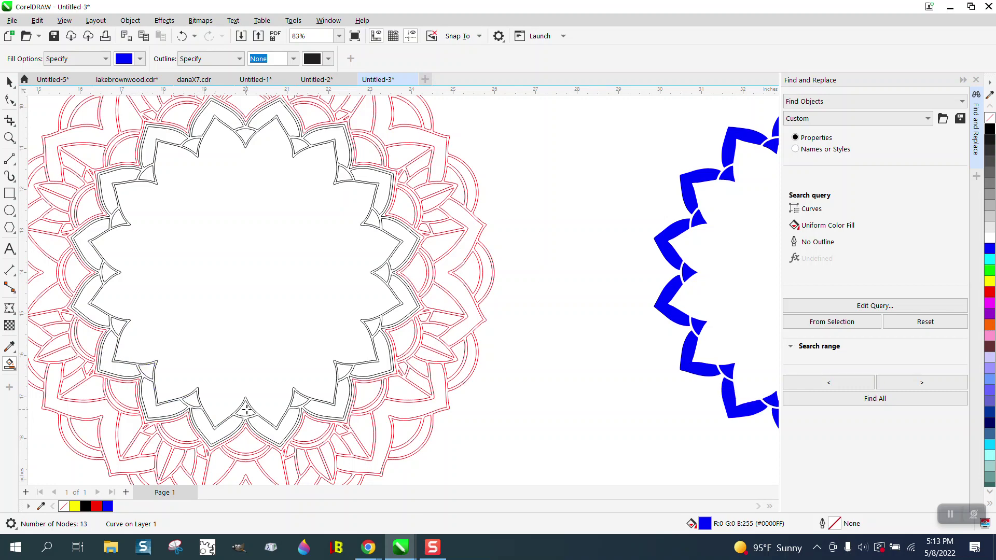
click(246, 410)
click(270, 428)
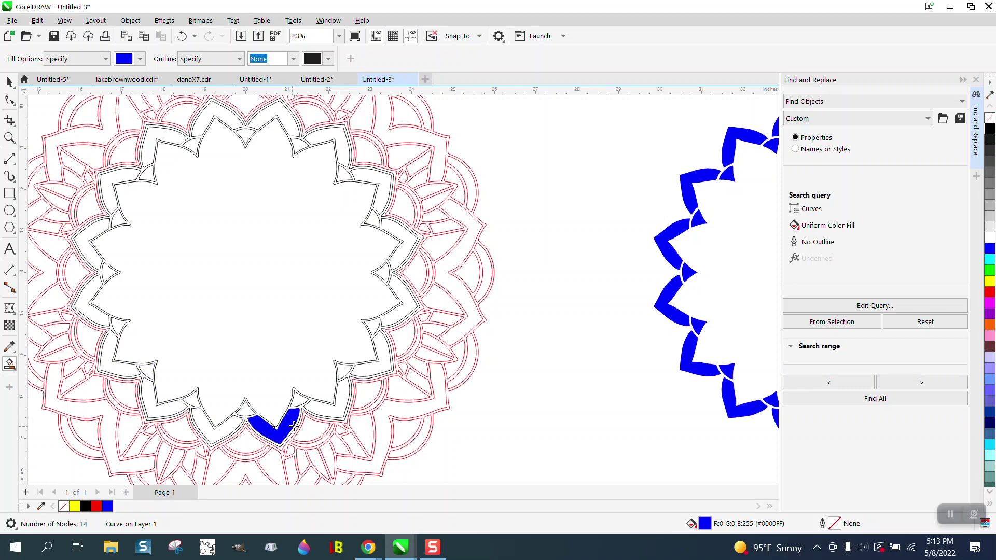
click(303, 400)
click(334, 408)
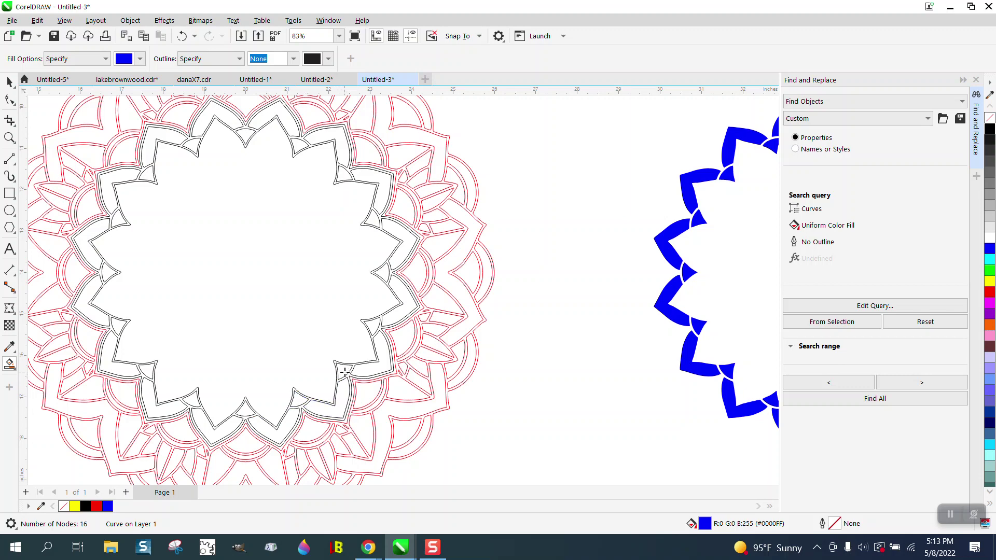
Step: Smart-fill the remaining petal and corner segments up the black petal curve's right side with blue, moving each piece 14 inches right
click(364, 357)
click(372, 328)
click(386, 301)
click(382, 275)
click(397, 252)
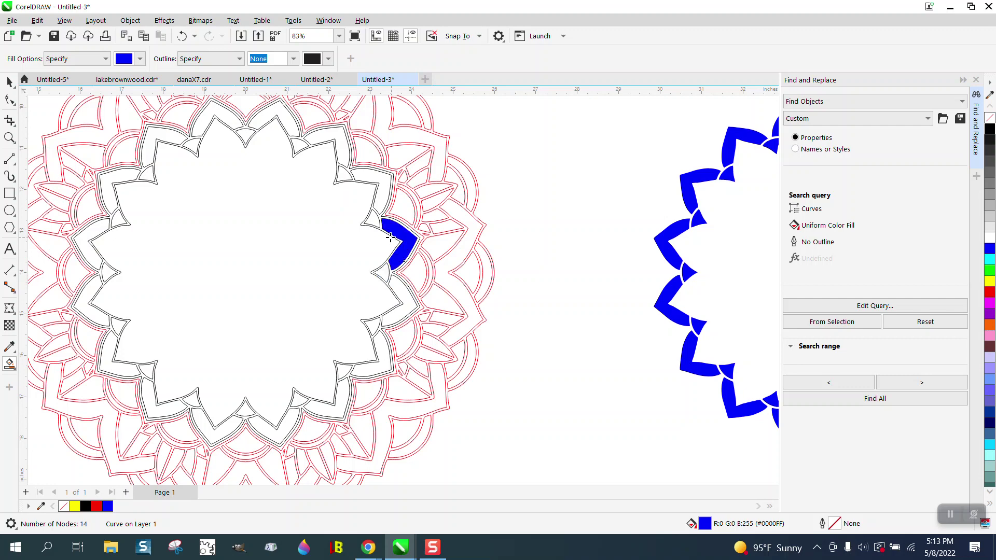
click(375, 222)
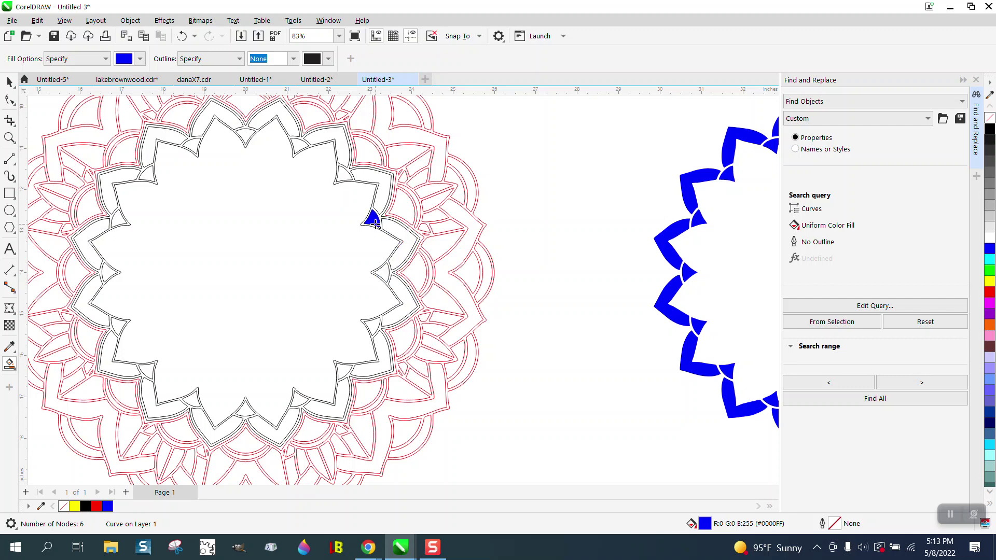
click(385, 191)
click(344, 173)
click(339, 151)
click(298, 146)
Step: Remove the fill from all the moved blue pieces, give them a black outline, and group them
scroll(304, 197, down, 2)
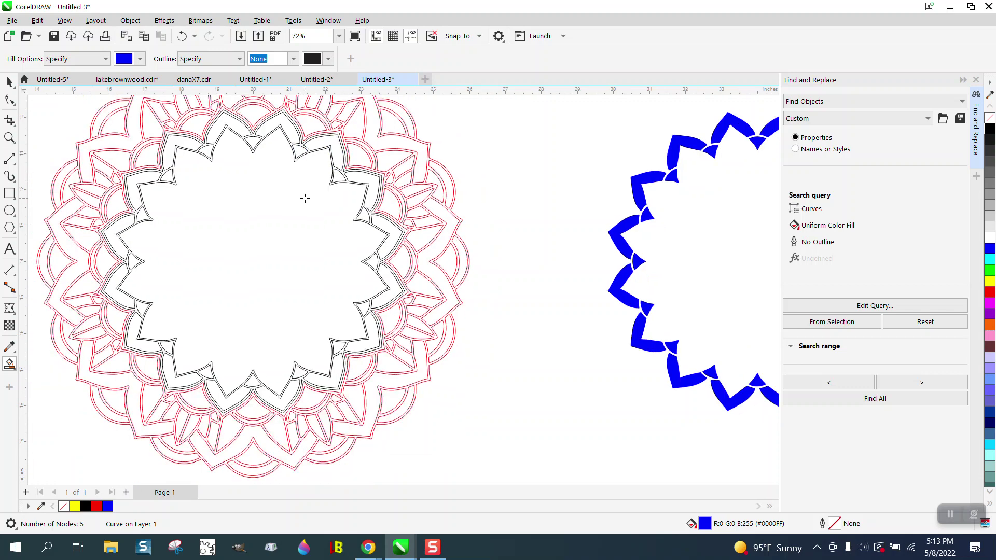
scroll(305, 200, down, 1)
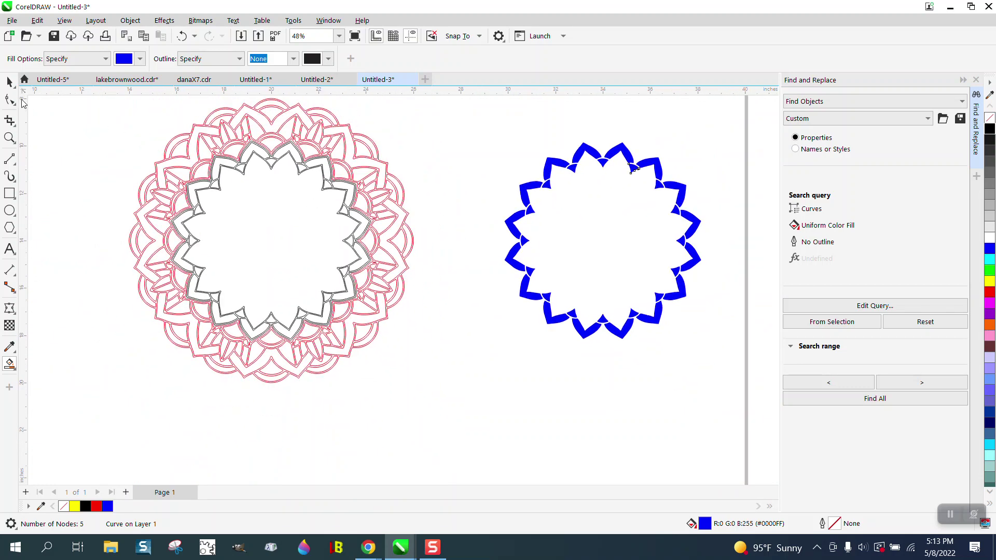
click(9, 82)
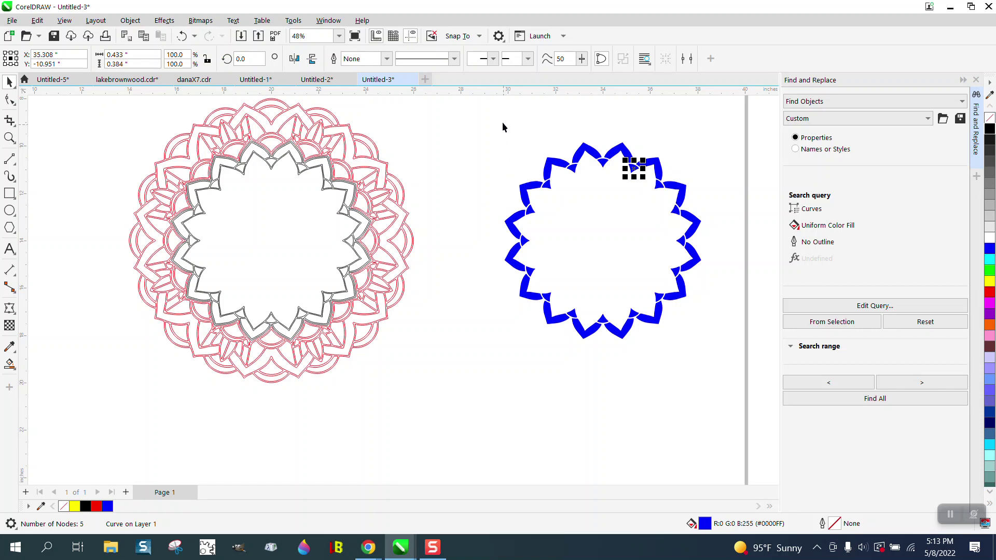
drag(493, 129, 748, 380)
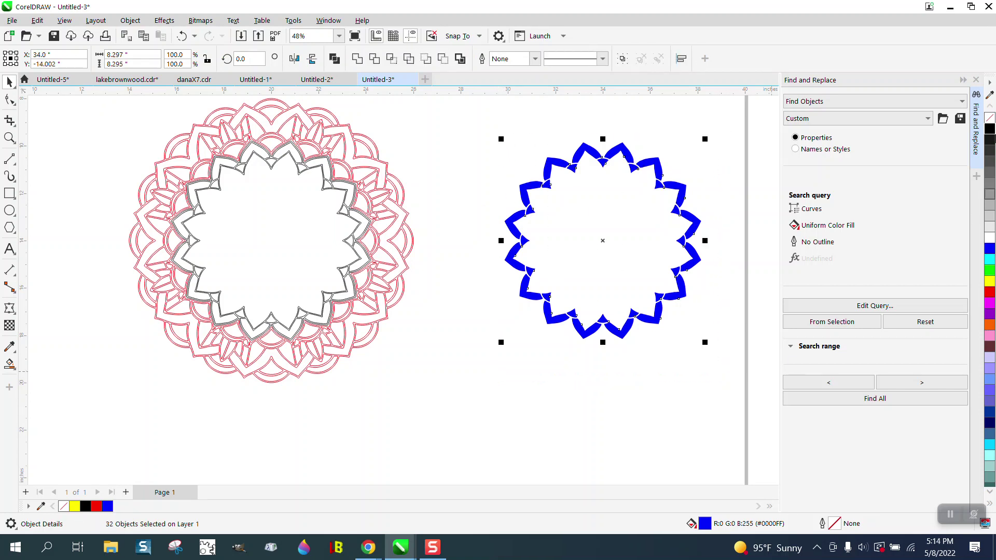
click(989, 118)
right_click(990, 130)
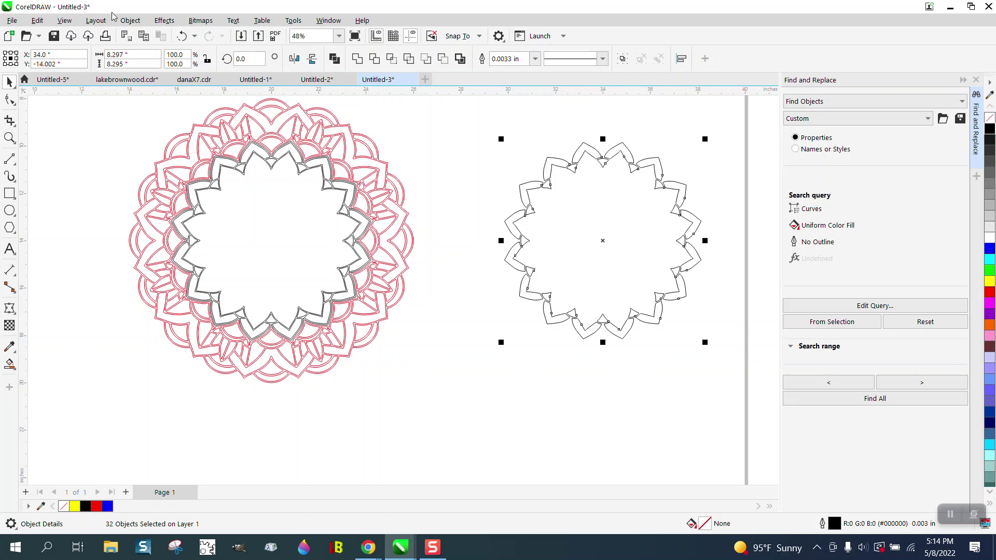
click(129, 21)
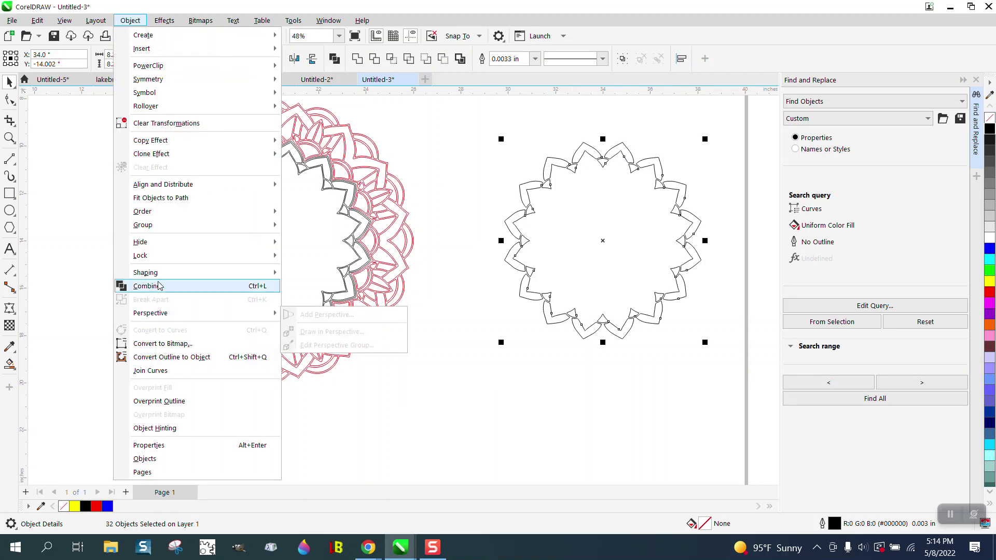
mouse_move(150, 225)
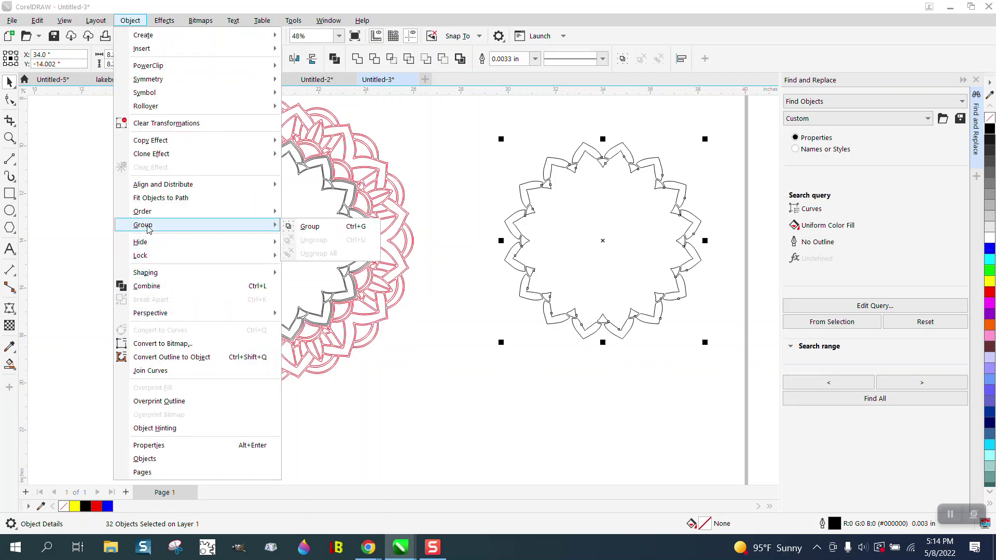
click(306, 226)
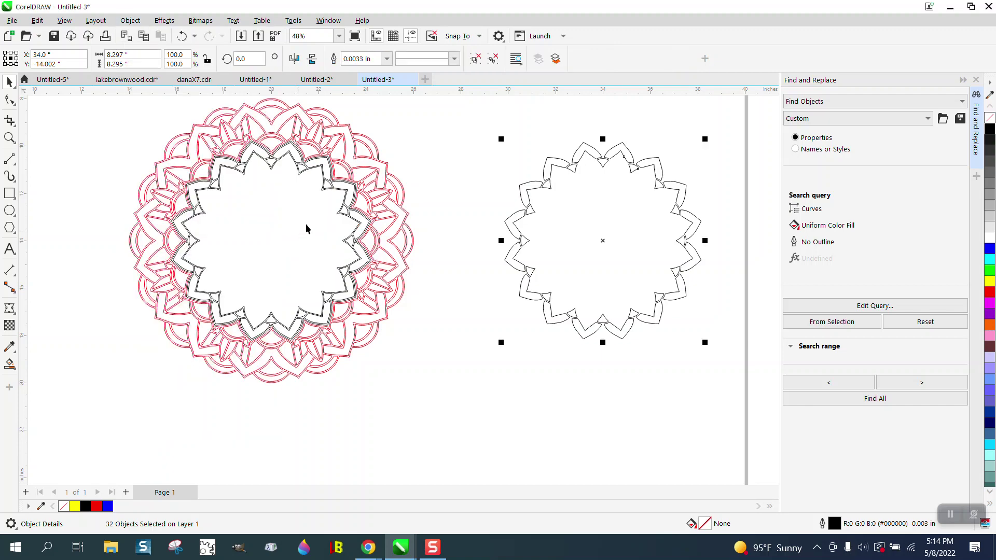
Step: Apply a one-step inside contour with a 0.1 inch offset to the grouped petal segments
click(977, 104)
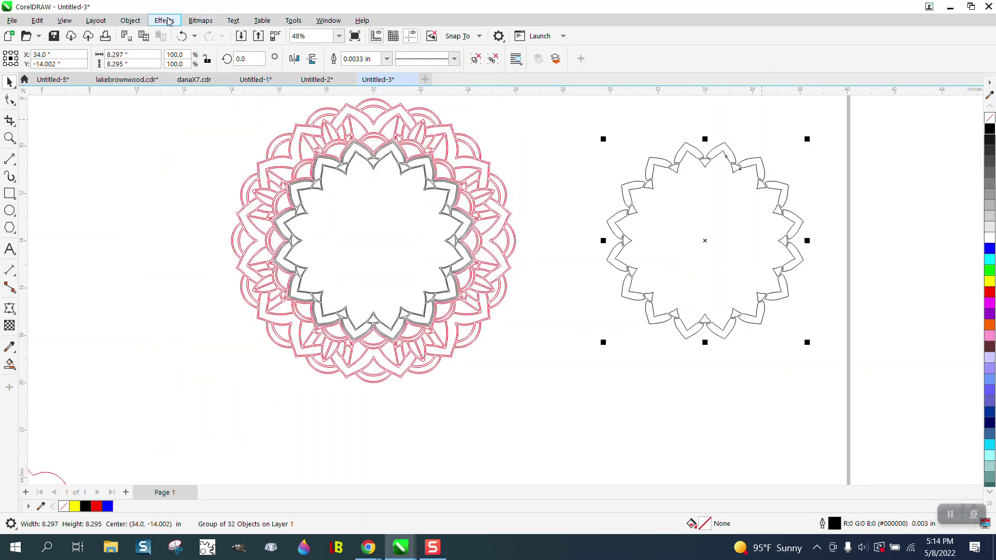
click(167, 21)
click(177, 299)
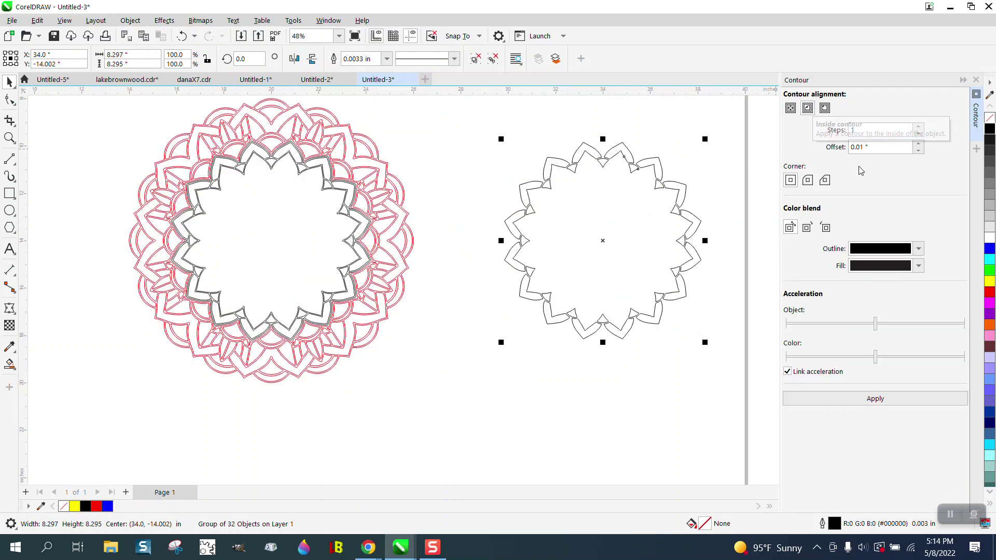
drag(876, 151, 833, 149)
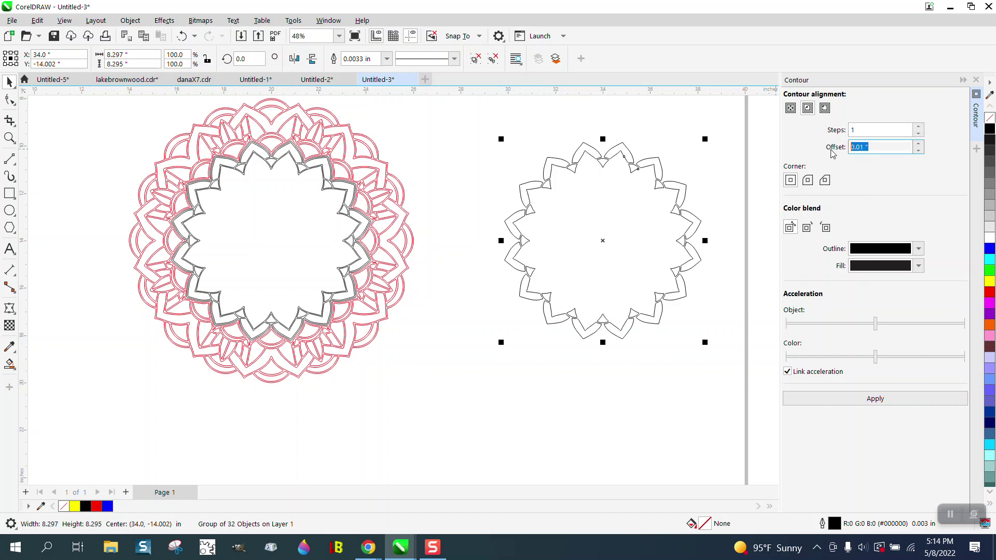
text(.1)
click(889, 404)
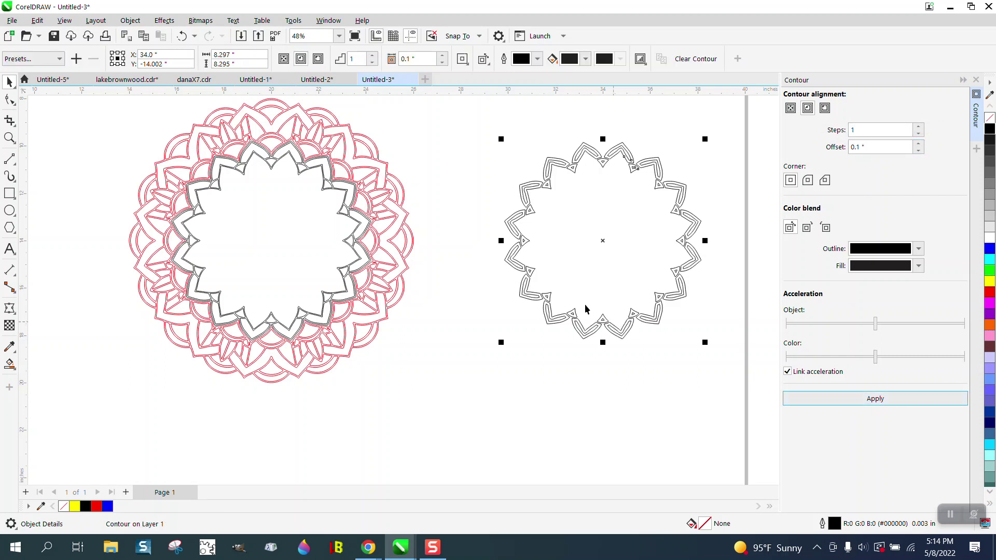
Step: Undo the contour on the petal segments and set the contour offset to 0.05 inches
click(182, 36)
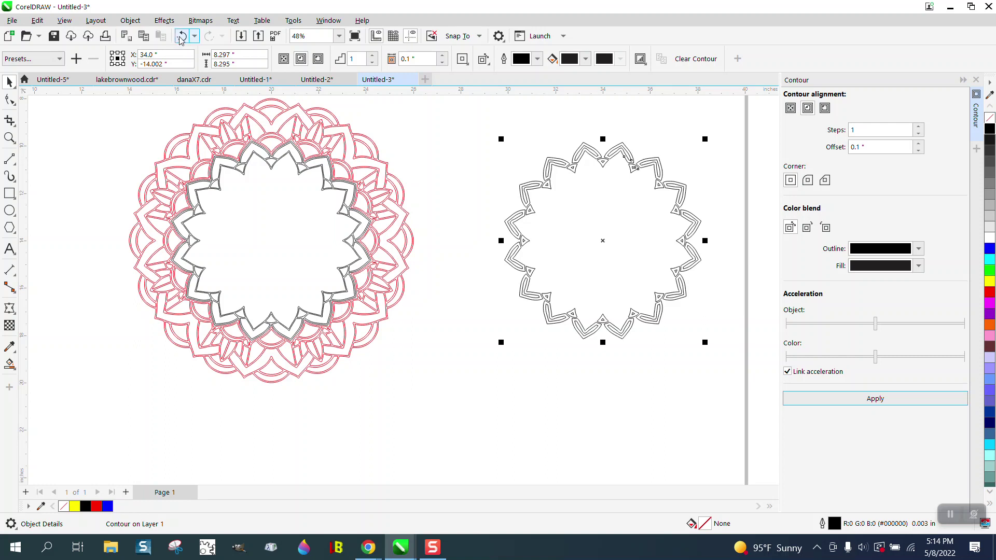
double_click(867, 147)
text(.05)
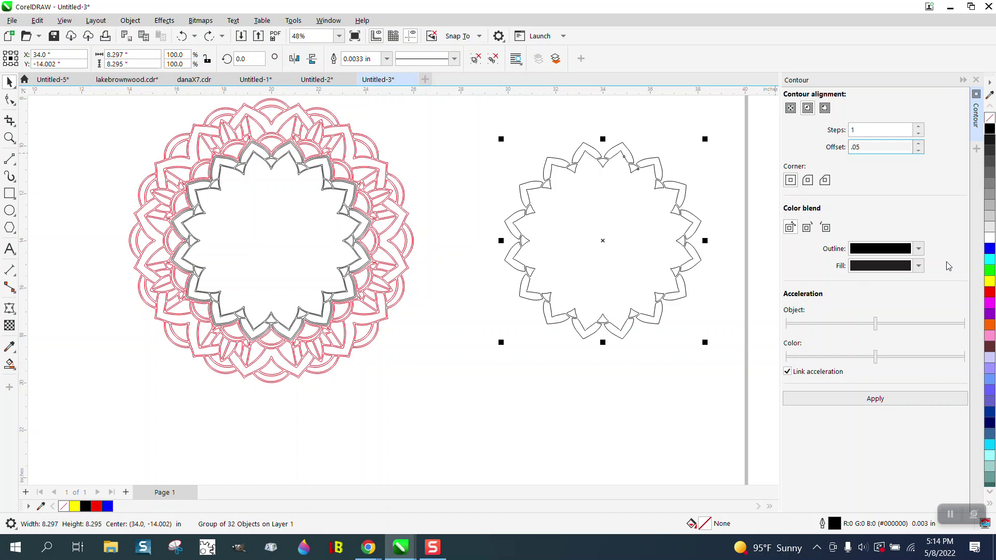
Step: Set the outline color of the petal segments' inside contour to red from the RGB Palette
click(919, 249)
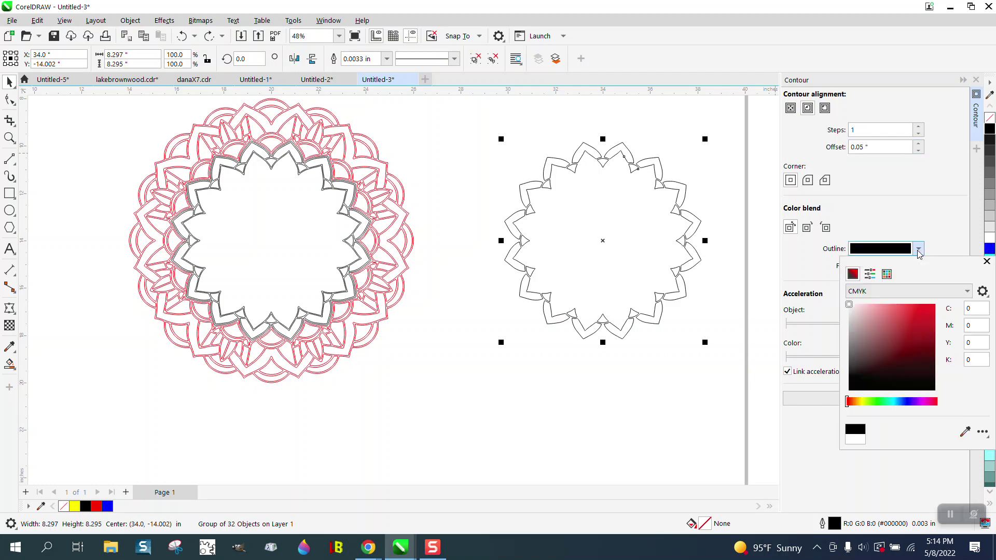
click(967, 291)
click(877, 321)
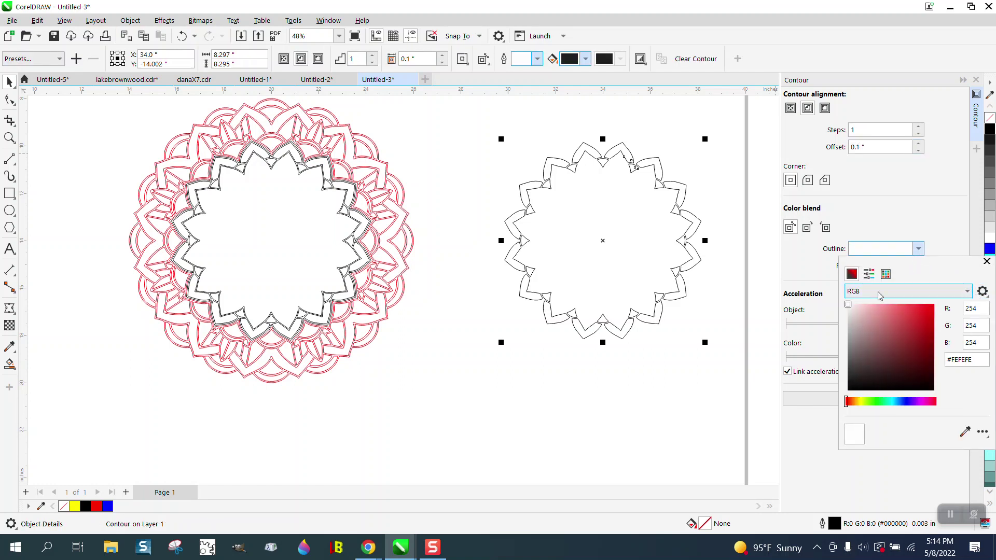
click(918, 250)
click(918, 251)
click(885, 274)
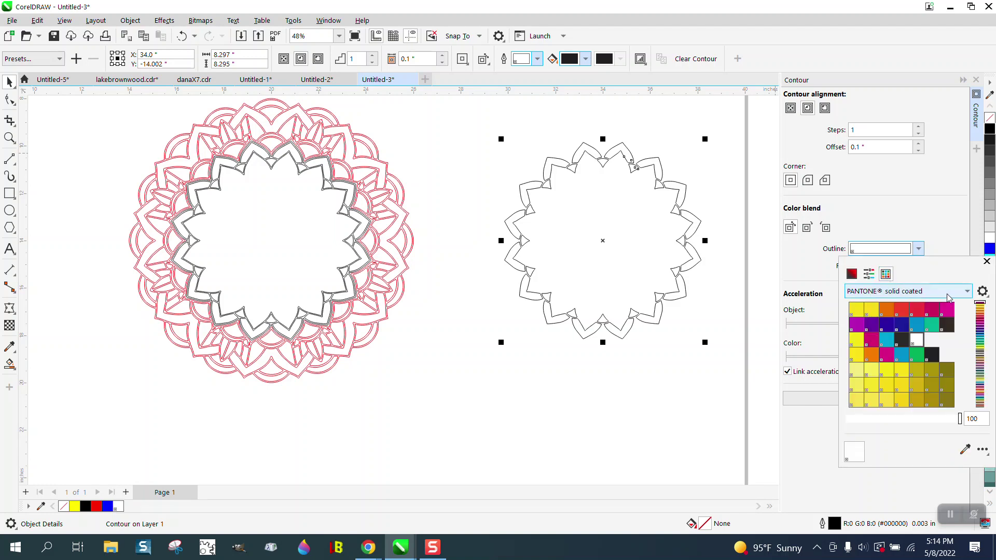
click(968, 294)
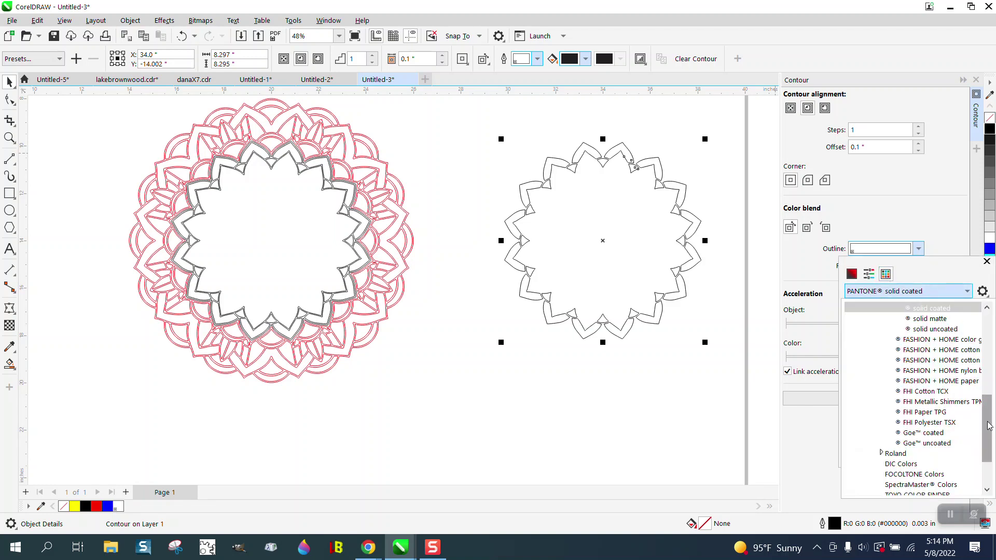
drag(988, 448, 987, 471)
click(898, 485)
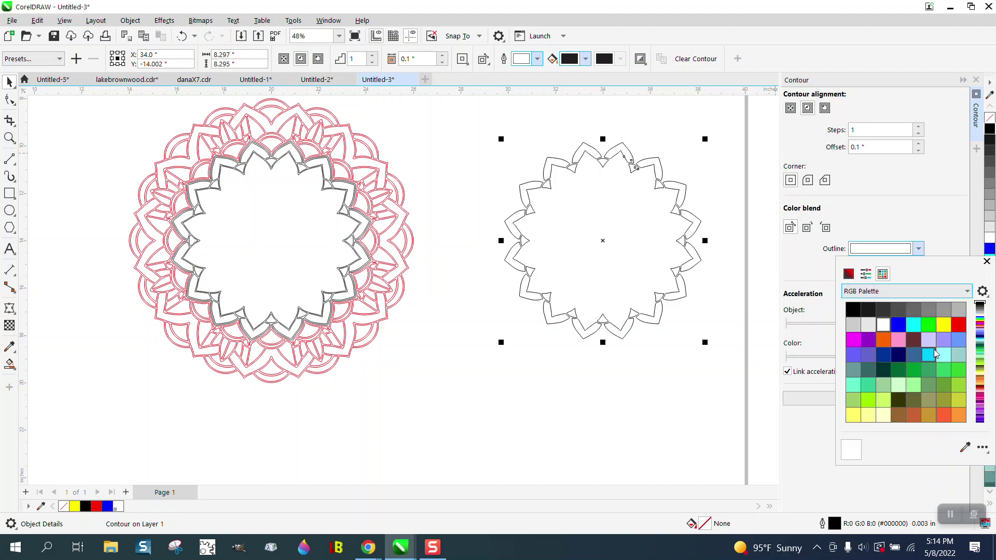
click(959, 326)
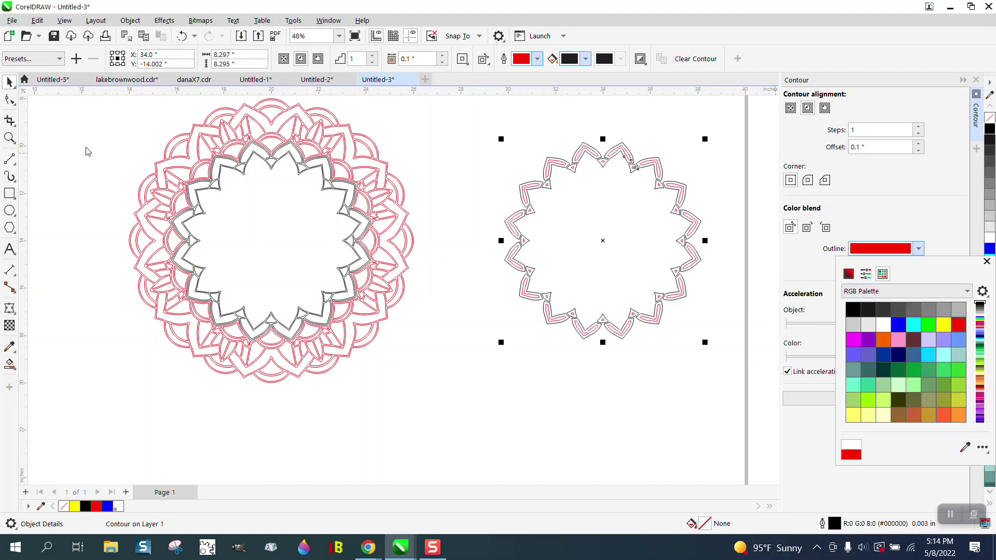
Step: Examine the red inset contours inside the petal and corner segments up close
click(21, 113)
drag(533, 130, 595, 191)
click(9, 137)
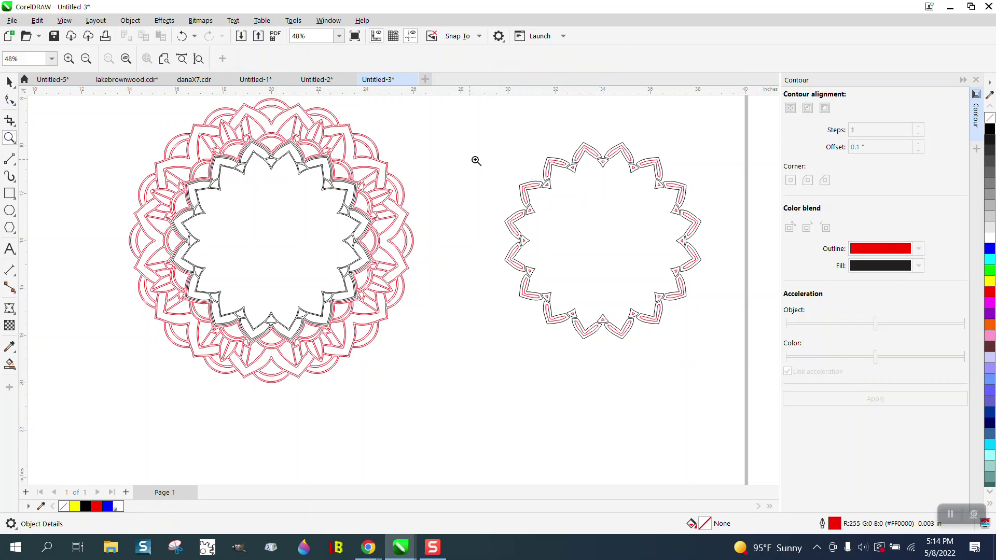
drag(533, 152, 611, 194)
scroll(602, 194, down, 3)
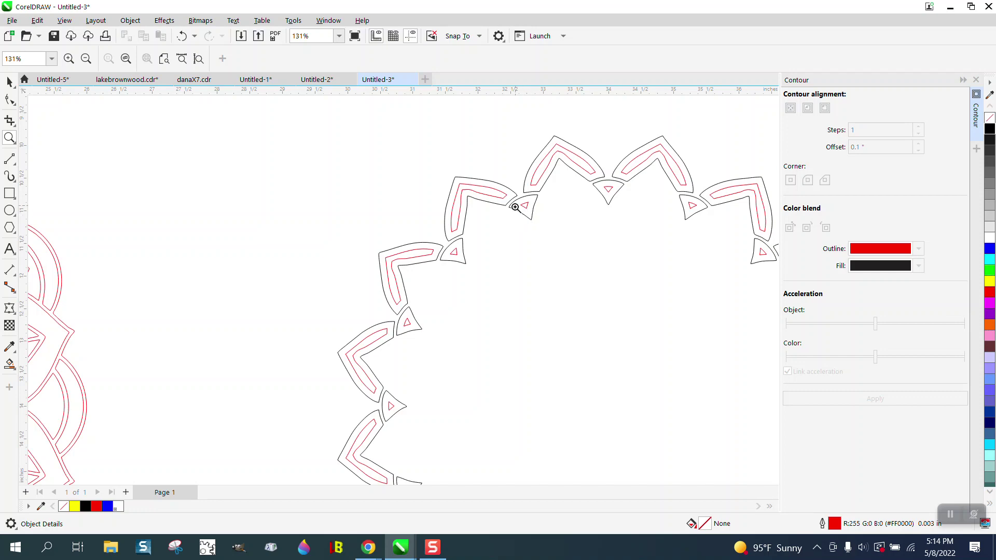
scroll(524, 205, down, 1)
scroll(525, 204, down, 1)
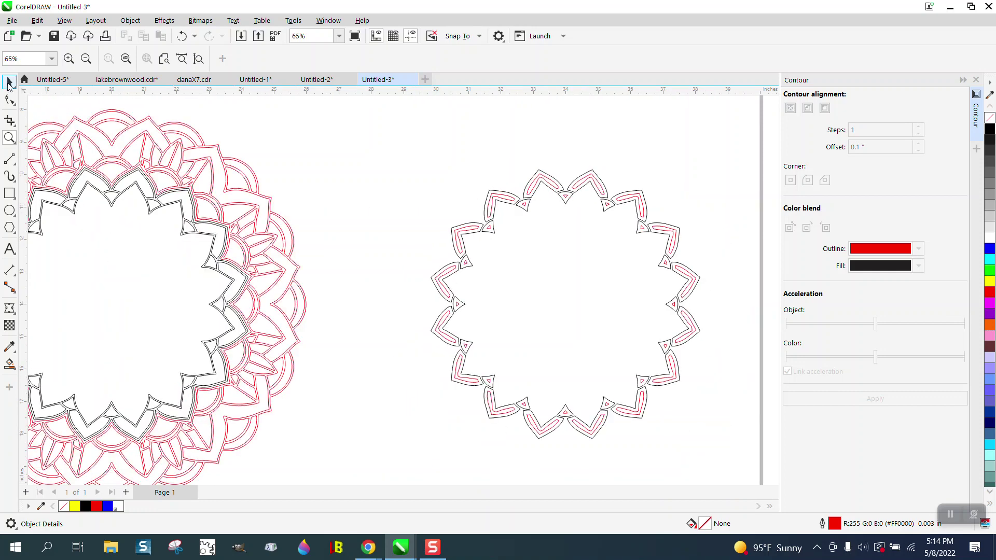
Step: Break the contour apart so the red inset shapes are separate from the black petal segments
click(9, 82)
scroll(524, 140, down, 1)
click(541, 172)
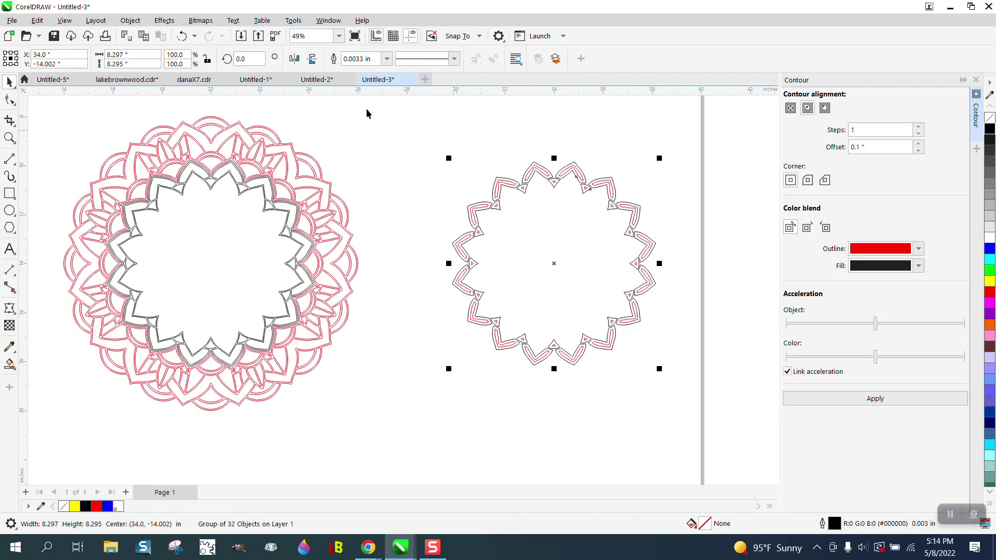
click(130, 20)
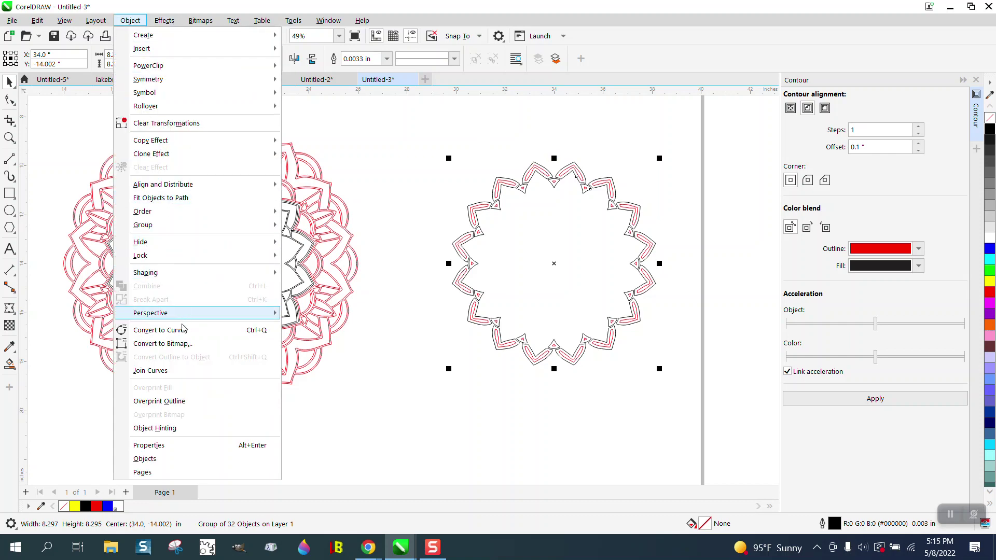
click(410, 137)
drag(413, 138, 691, 386)
click(131, 21)
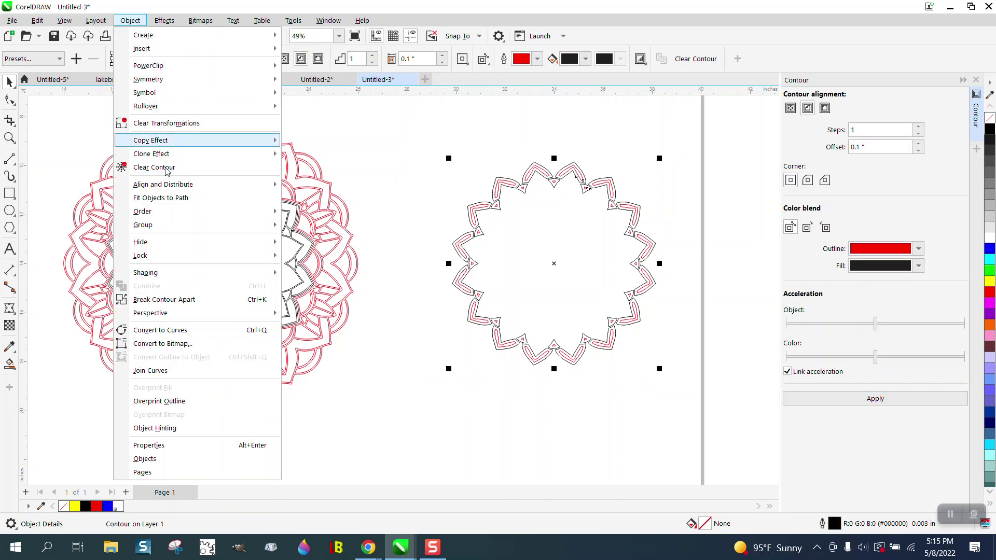
click(190, 299)
Step: Move the group of black petal segment outlines 14 inches down, away from the red inset shapes
click(336, 220)
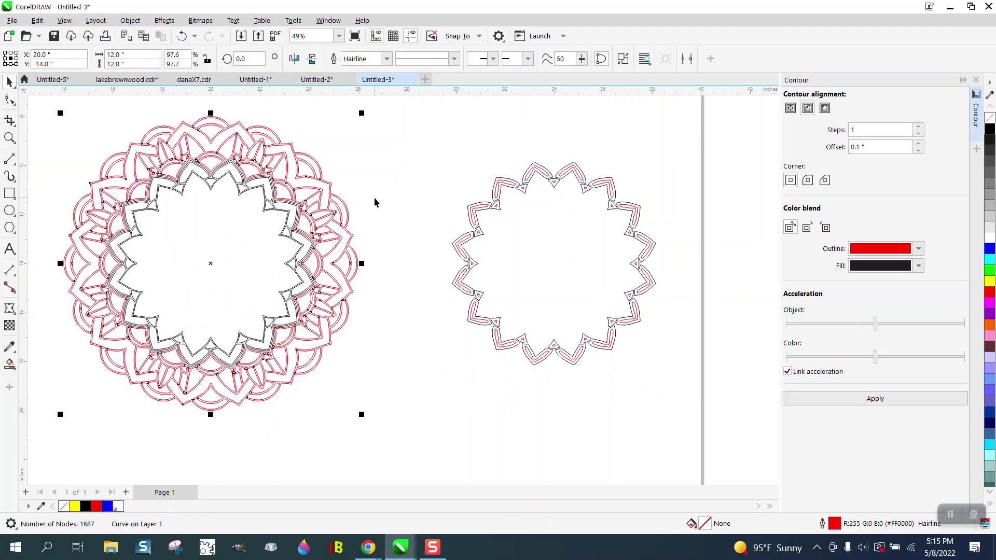
click(374, 201)
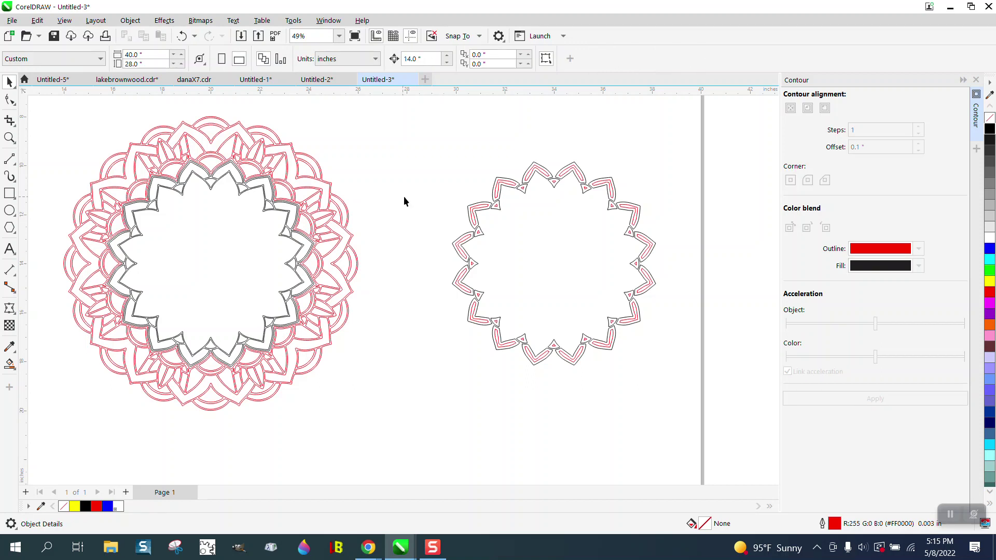
click(497, 180)
key(Down)
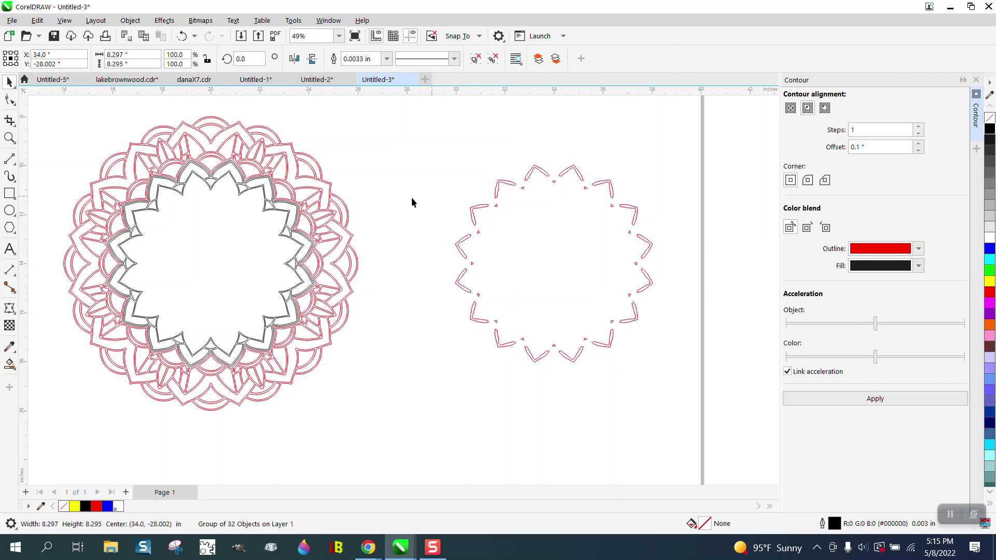
Step: Move the black petal ring 14 inches down out of the mandala and the red inset shapes 14 inches left into its center
click(278, 213)
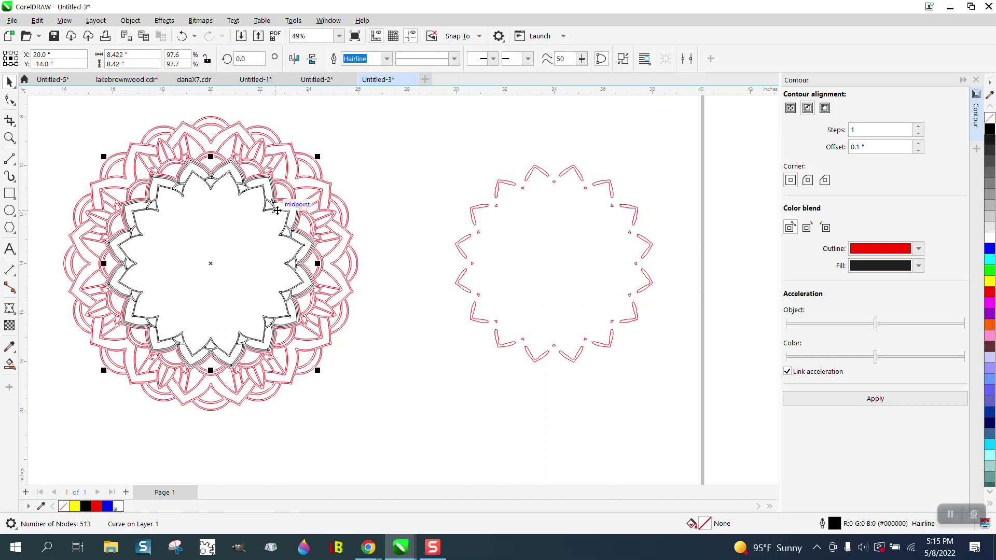
click(485, 209)
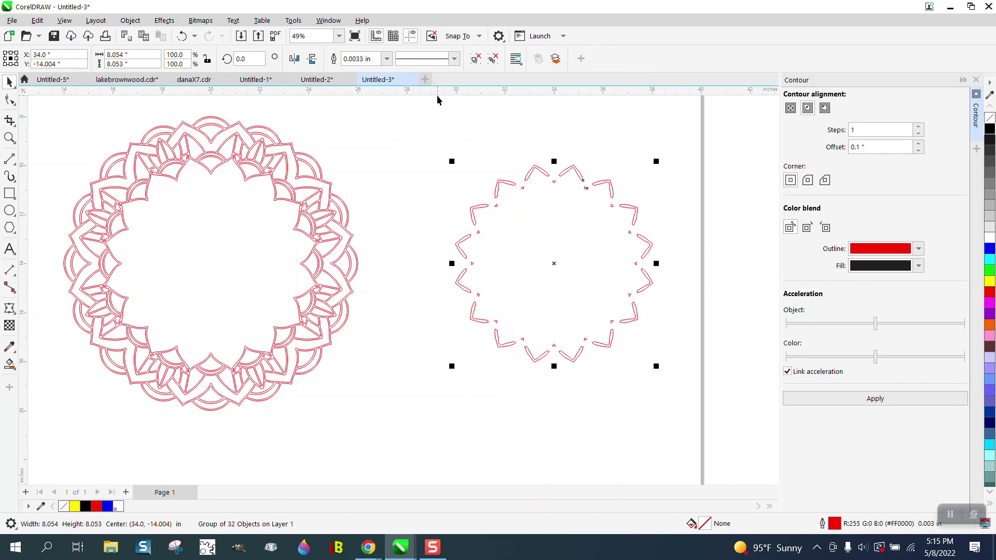
key(ctrl+z)
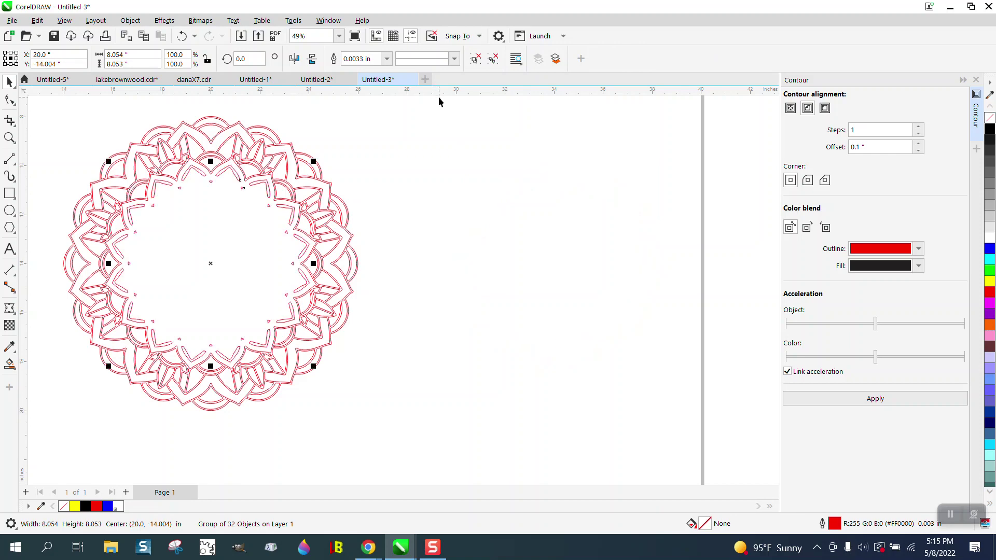
Step: Center the black petal ring on the page so it surrounds the red inset shapes inside the mandala
scroll(437, 96, down, 3)
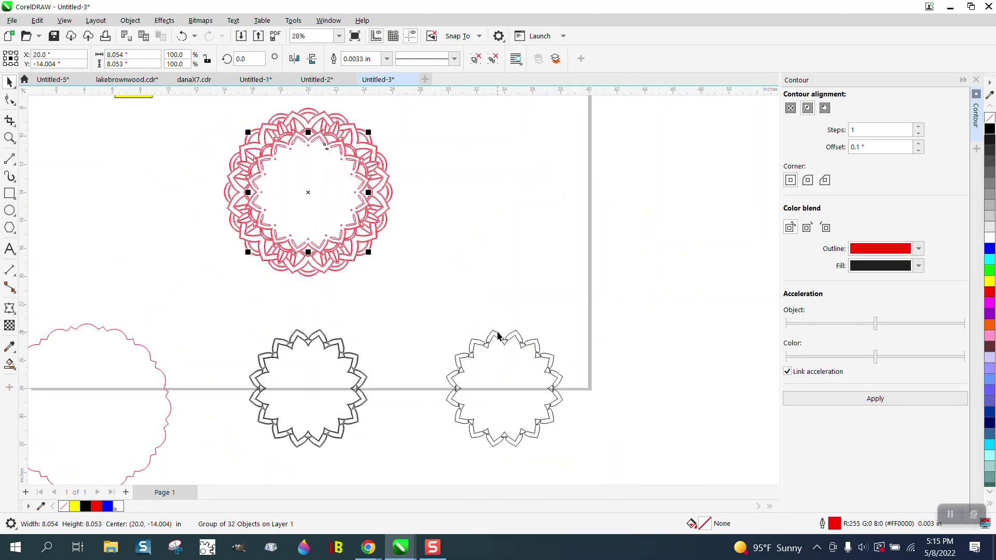
drag(233, 320, 408, 456)
key(p)
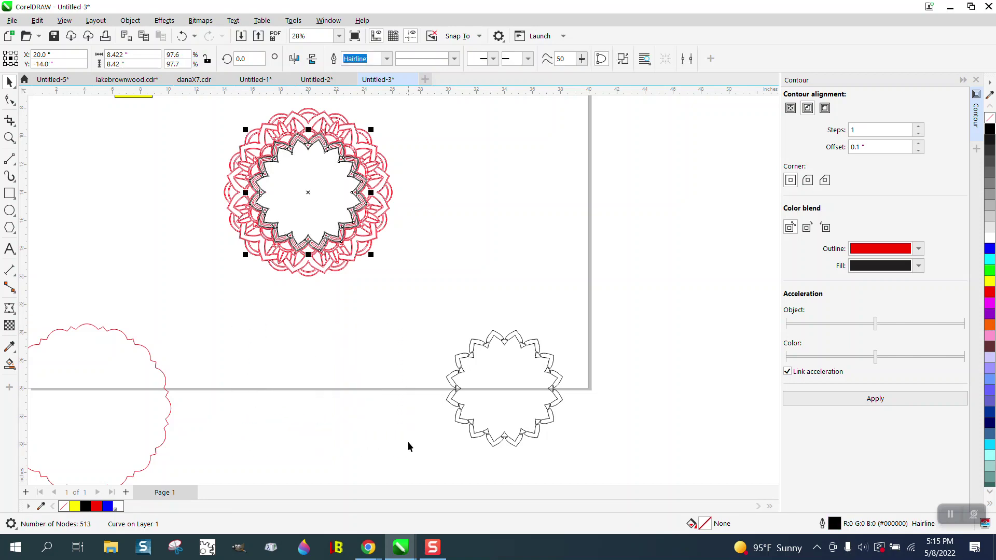
click(9, 137)
drag(216, 125, 446, 265)
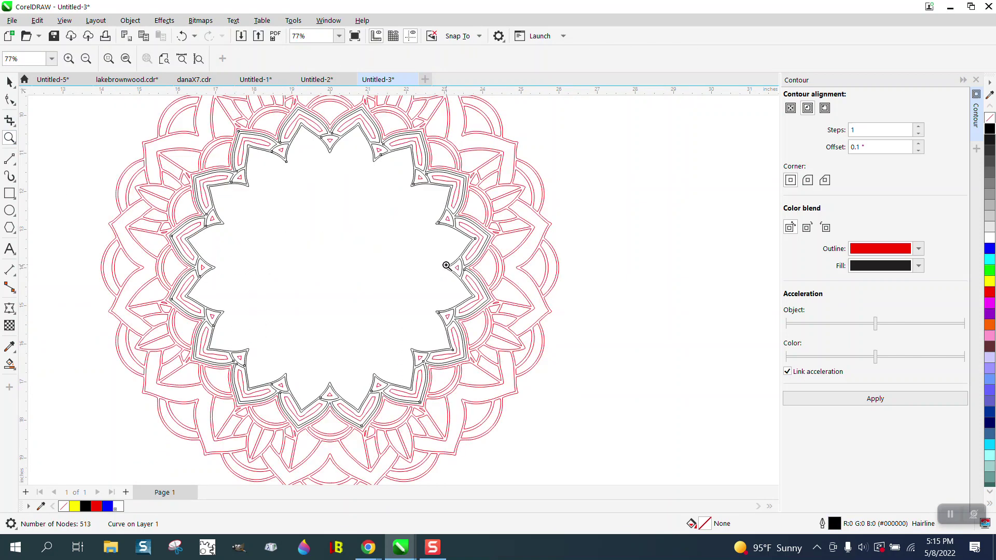
Step: Try to center the solid blue scalloped backing on the page together with the mandala outlines
scroll(419, 240, down, 6)
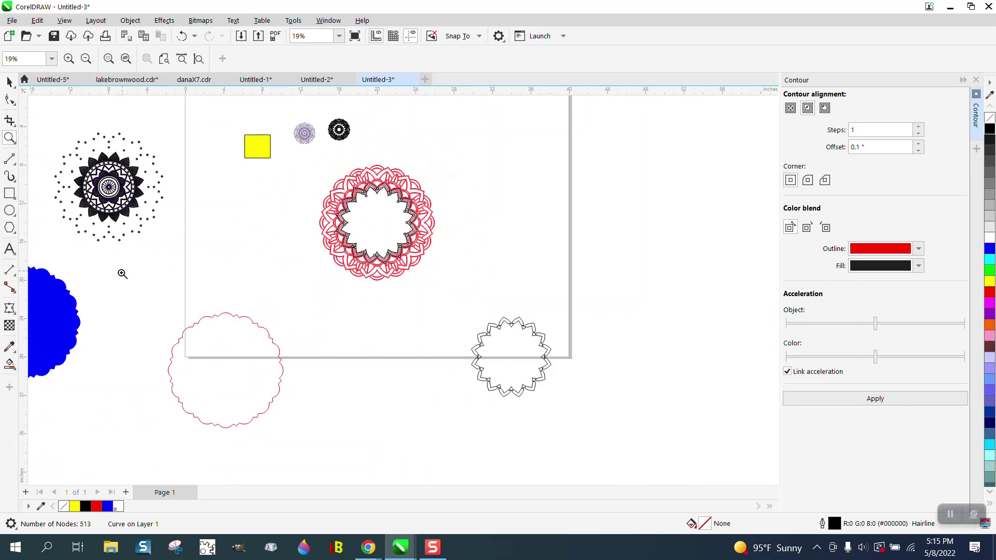
click(10, 82)
click(41, 300)
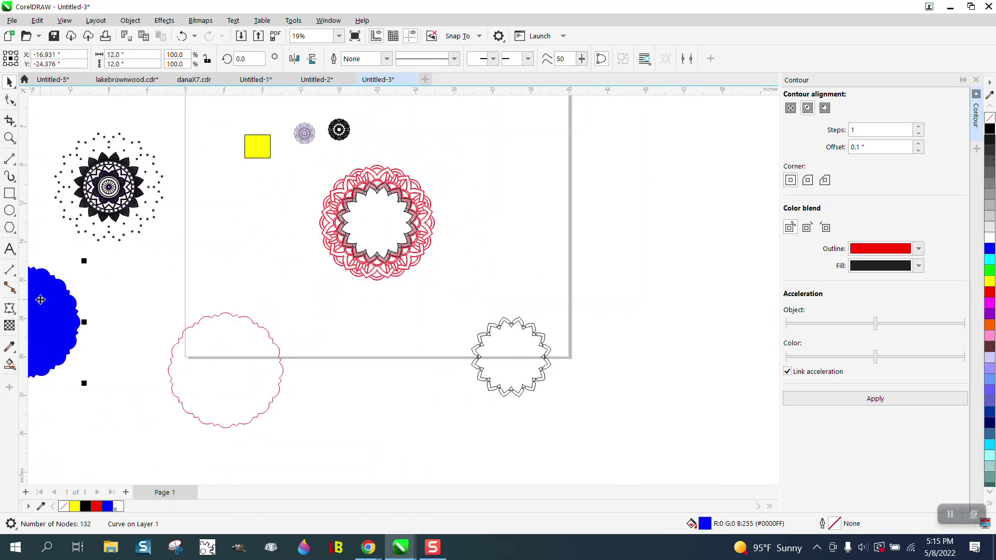
key(p)
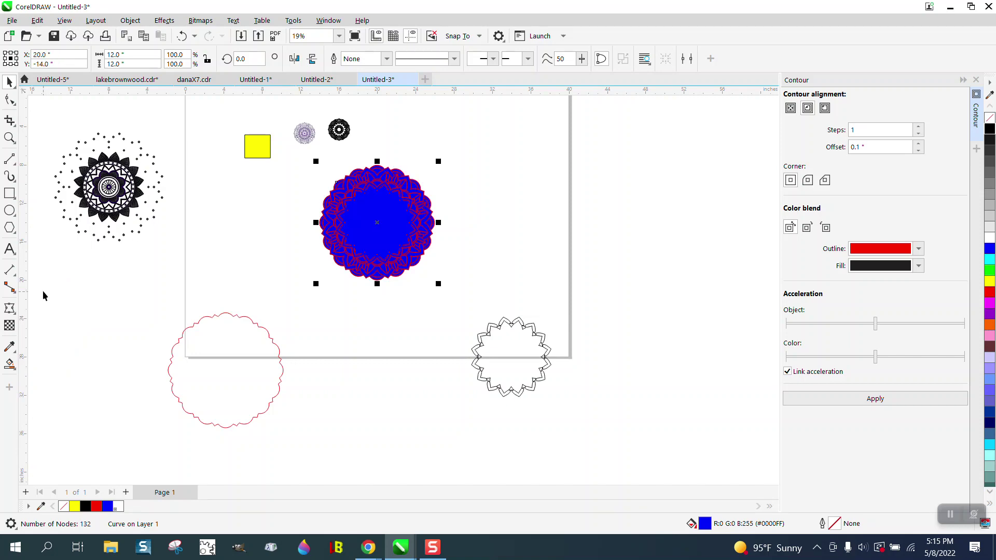
click(10, 137)
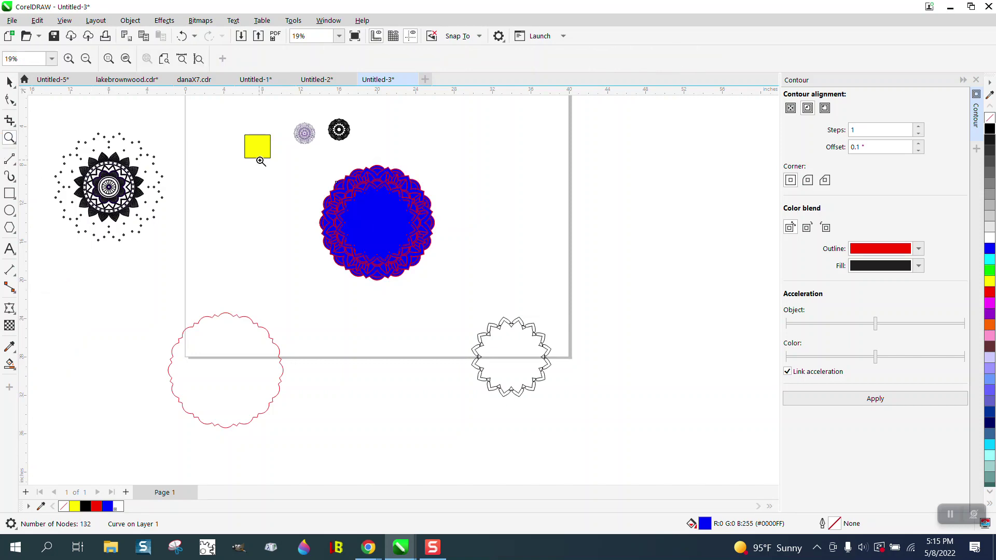
drag(300, 158, 420, 205)
right_click(360, 173)
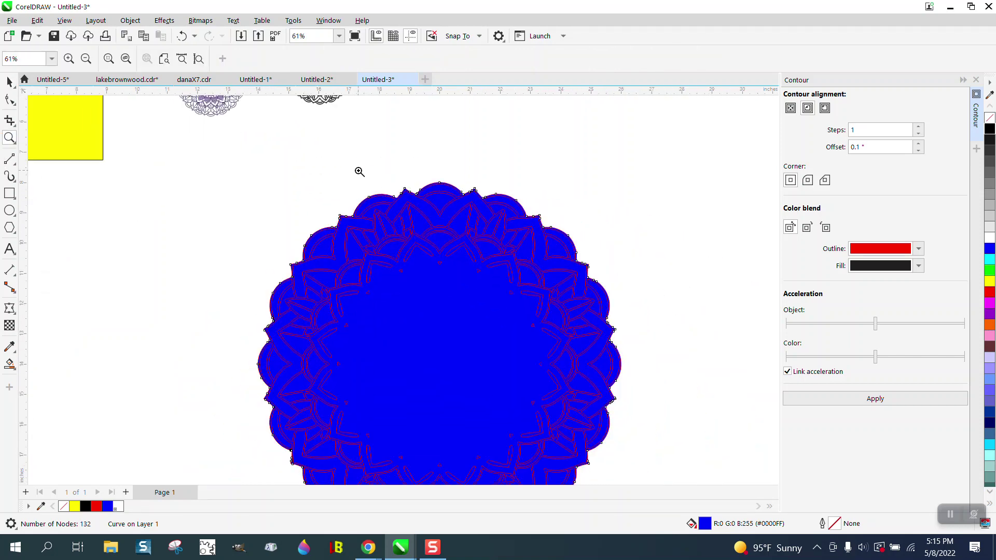
scroll(359, 171, down, 1)
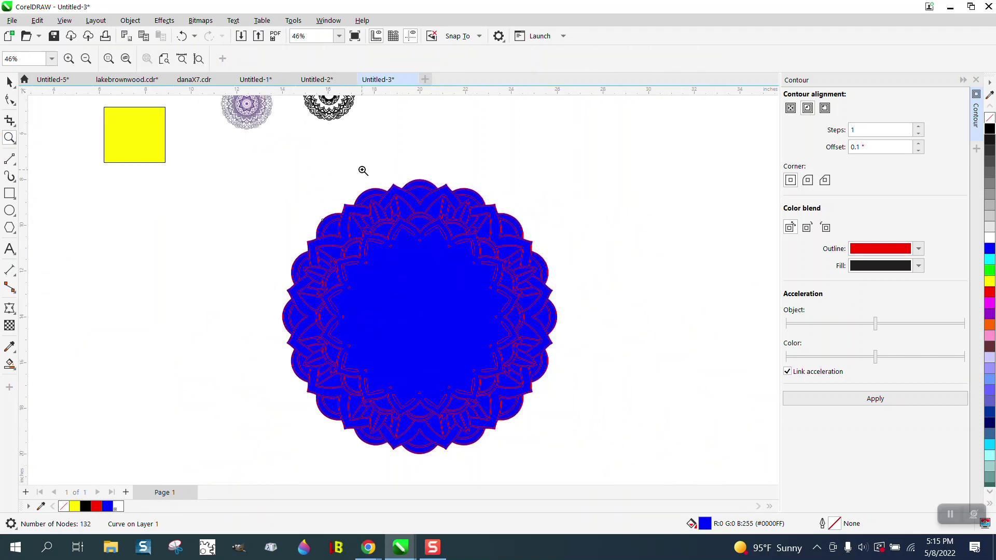
click(185, 39)
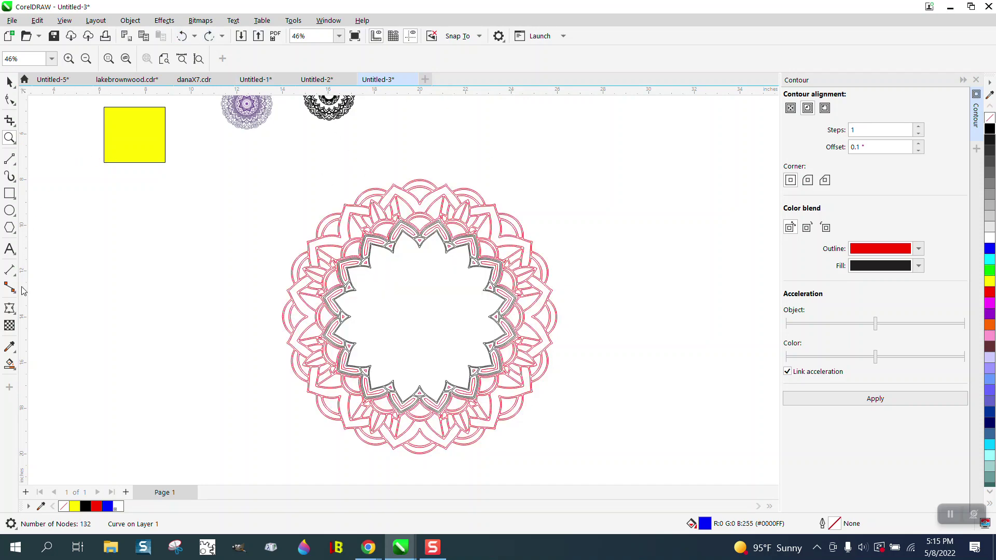
Step: Smart-fill the outer red-outlined petal band of the mandala with yellow from the RGB Palette and no outline
click(10, 363)
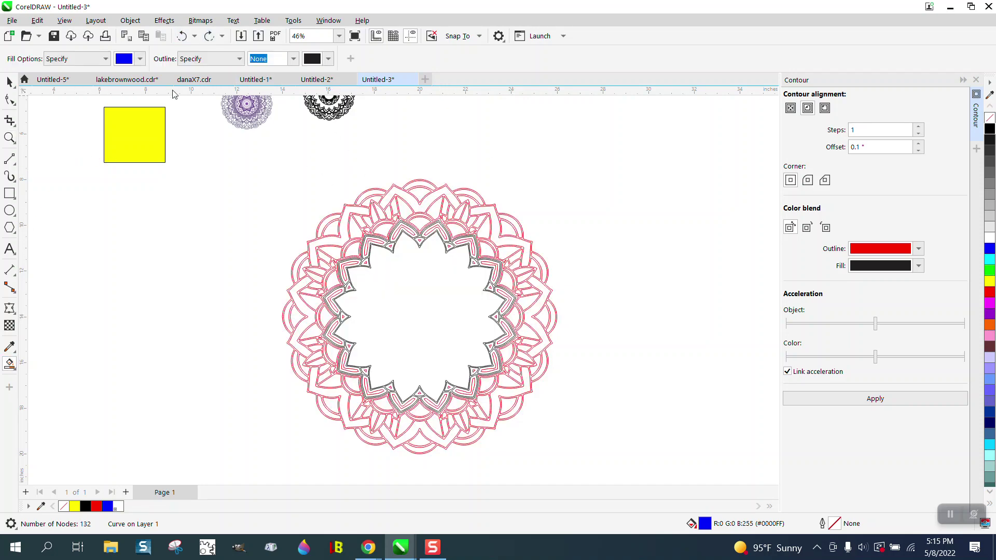
click(140, 59)
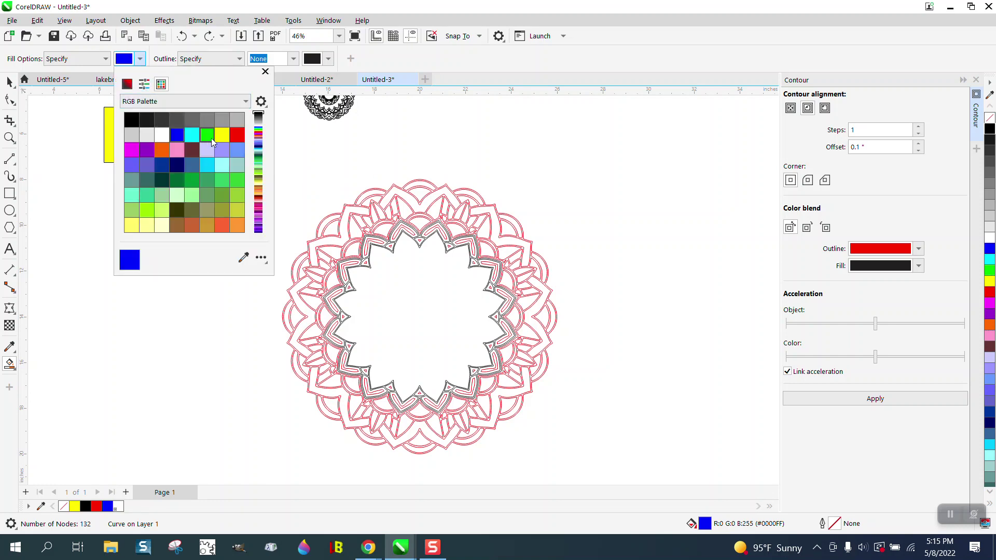
click(221, 135)
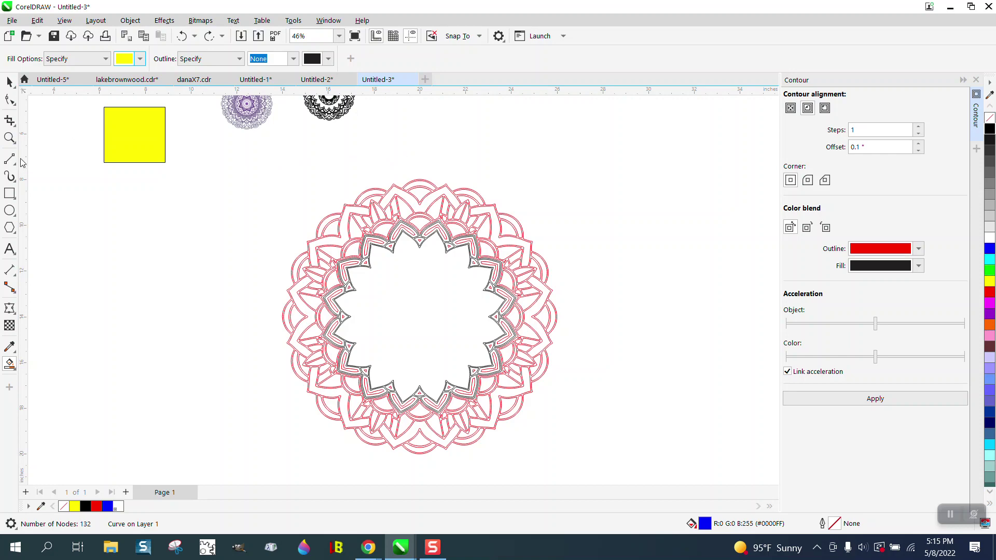
click(9, 137)
drag(401, 173, 478, 211)
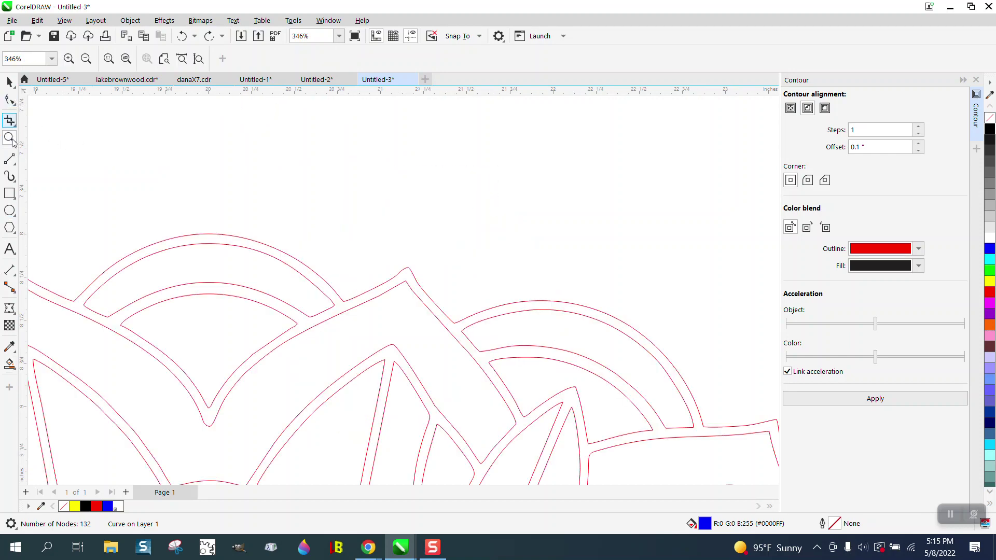
click(9, 363)
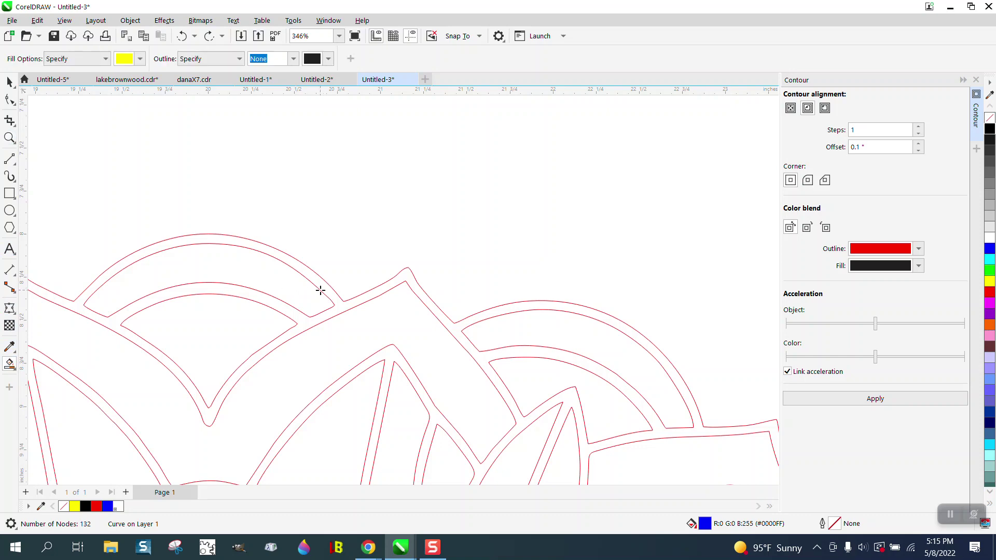
scroll(302, 154, down, 3)
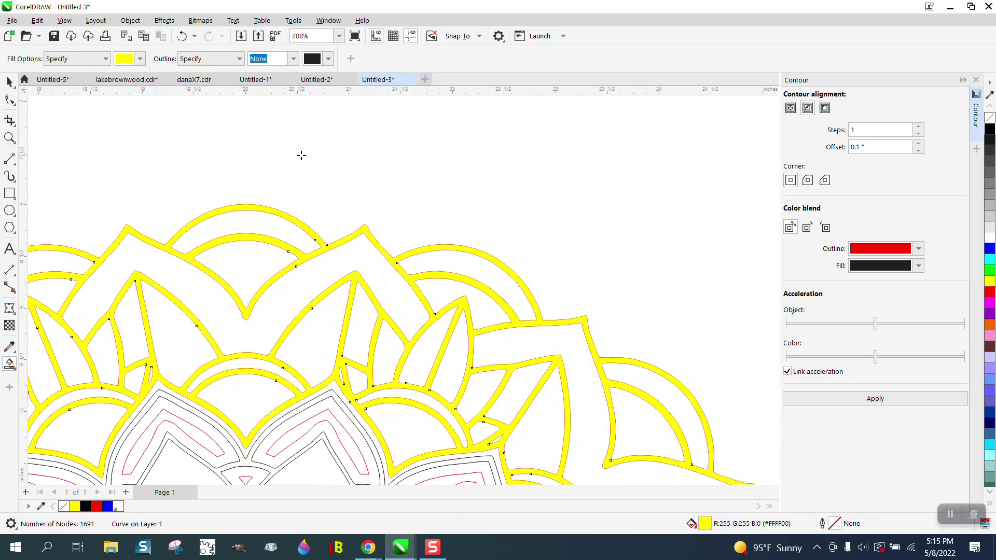
Step: Smart-fill the black-outlined inner petal ring with green from the RGB Palette and no outline
scroll(306, 153, down, 1)
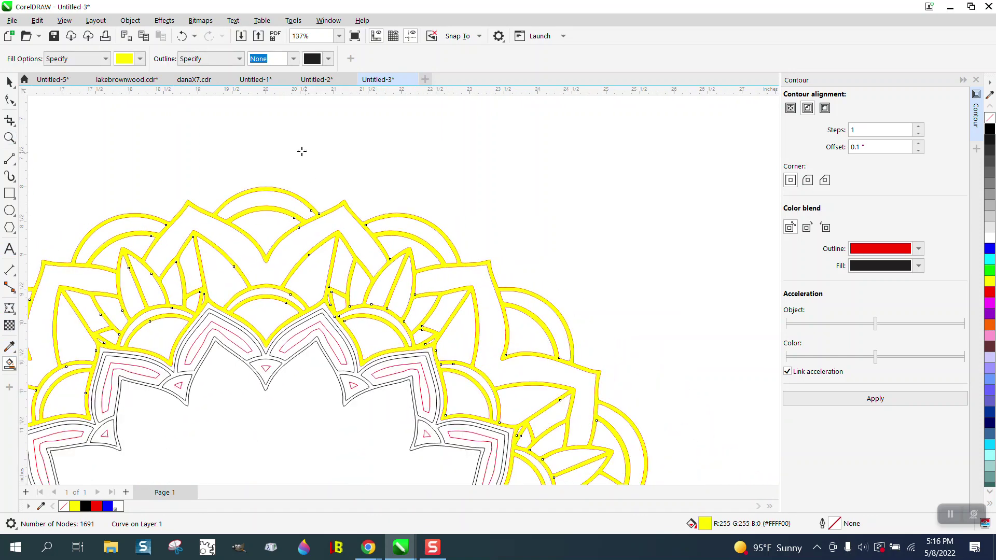
click(140, 58)
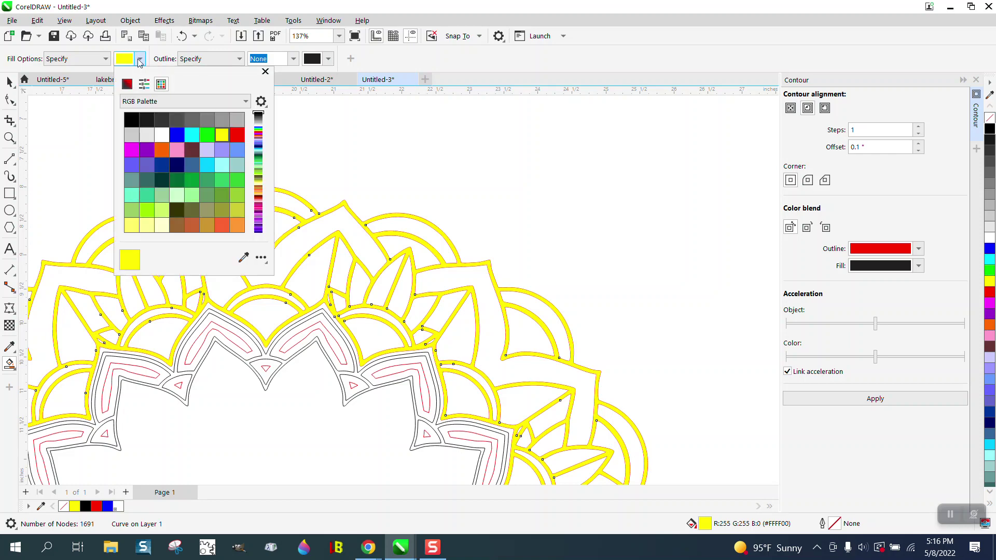
click(207, 135)
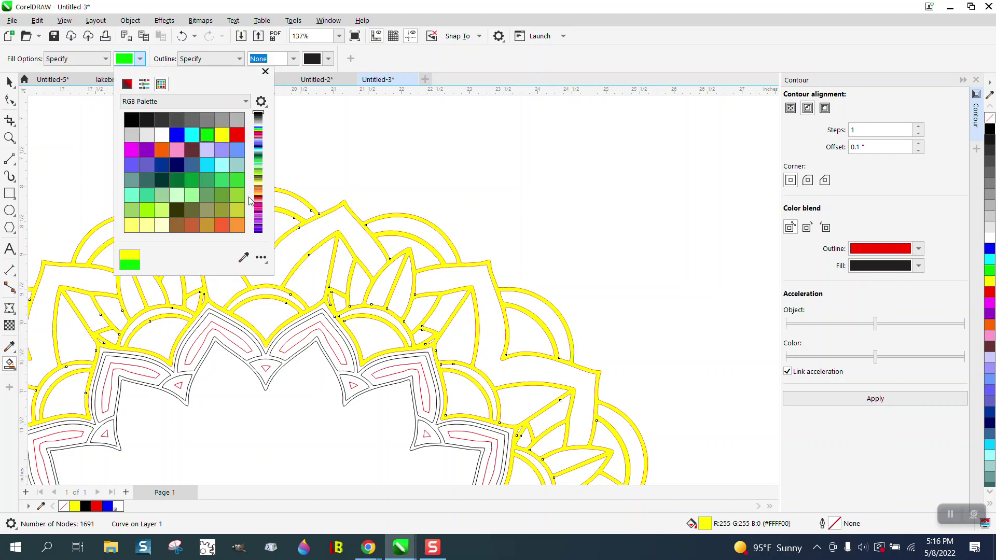
click(325, 314)
click(325, 313)
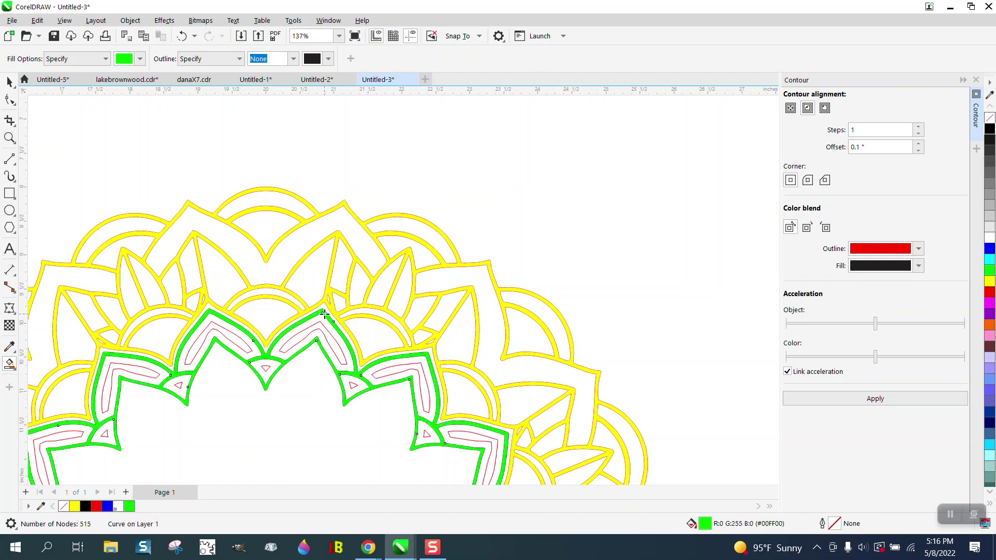
Step: Center the solid blue scalloped backing on the page together with the yellow and green mandala layers
scroll(320, 216, down, 4)
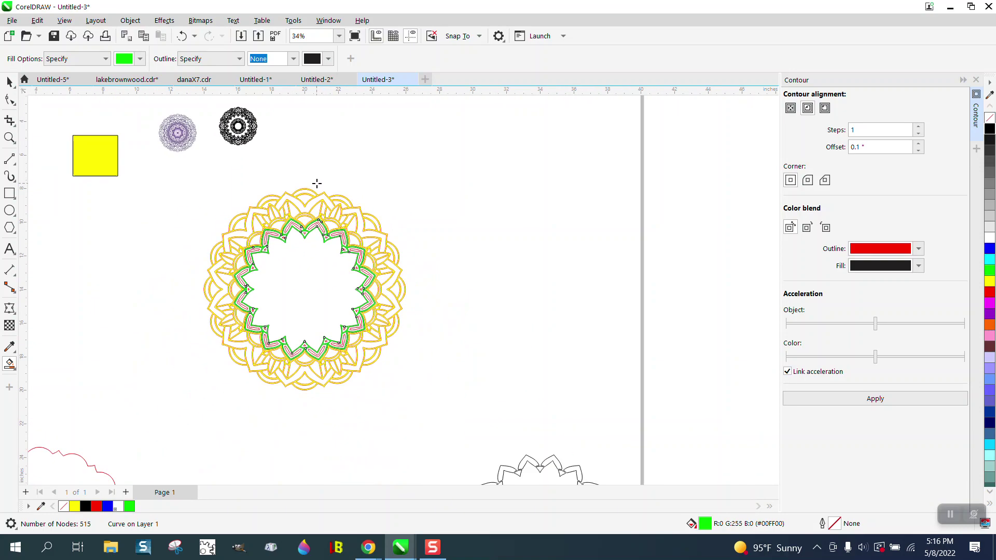
scroll(164, 223, down, 1)
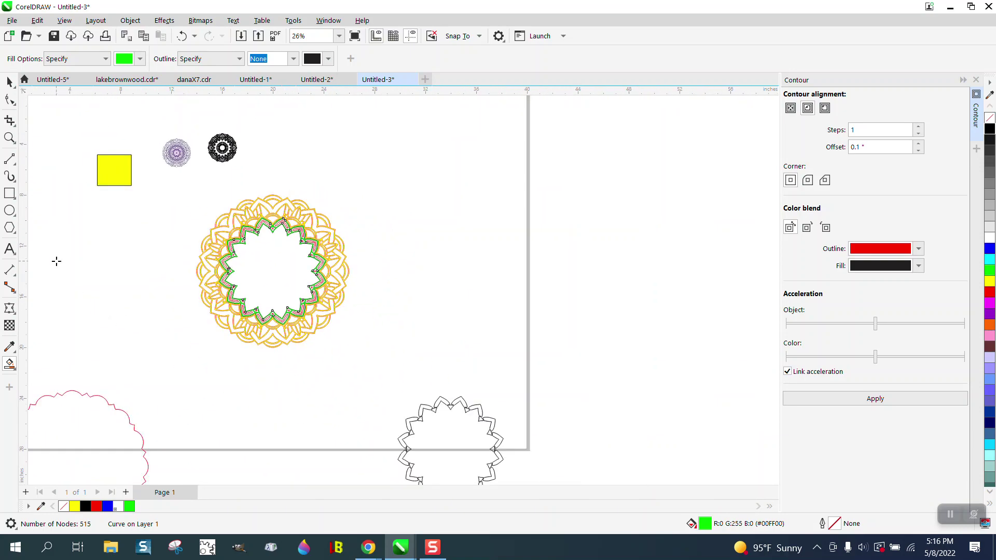
click(9, 82)
scroll(186, 228, down, 2)
scroll(123, 319, down, 1)
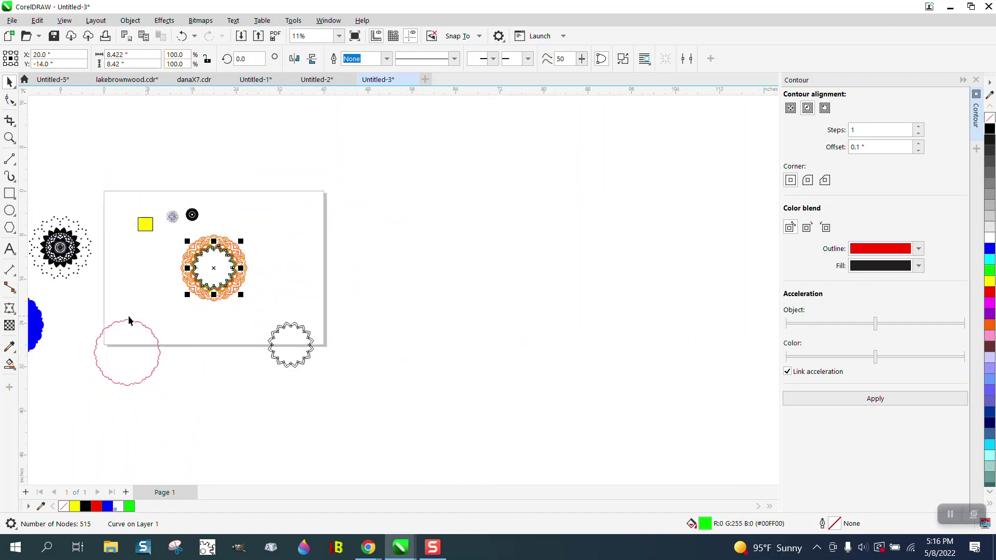
click(42, 319)
key(p)
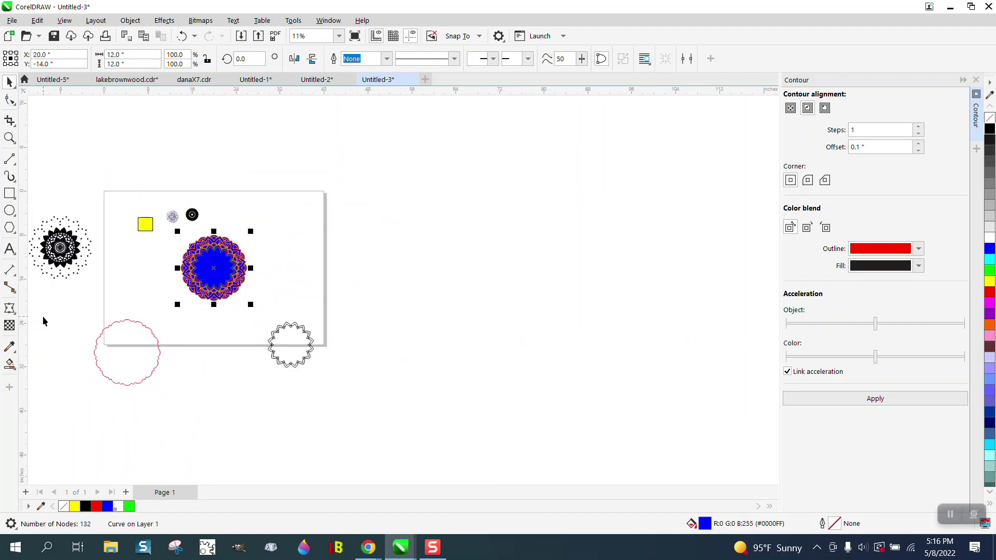
Step: Examine up close how the yellow, green and red inset layers line up on the blue backing
click(10, 138)
drag(194, 229, 286, 280)
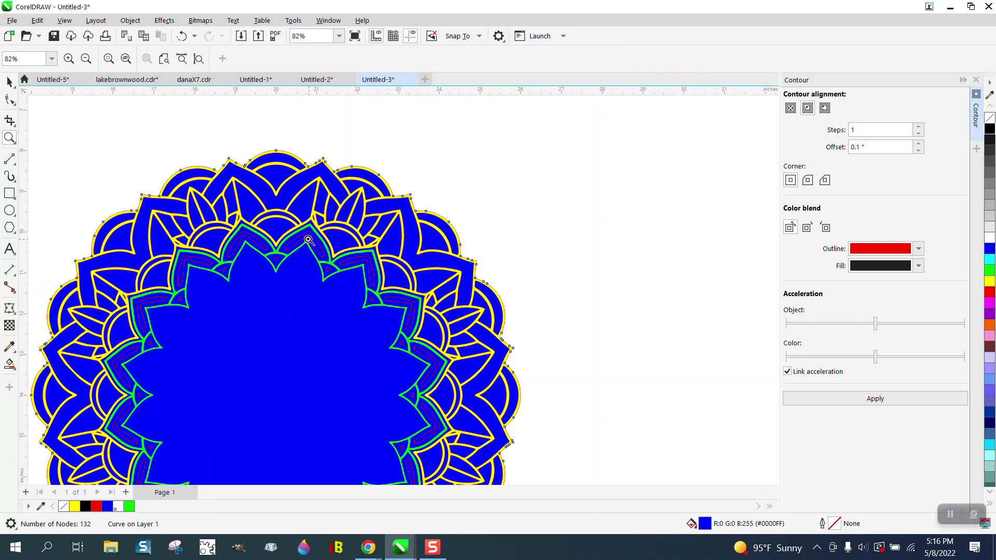
drag(294, 226, 342, 271)
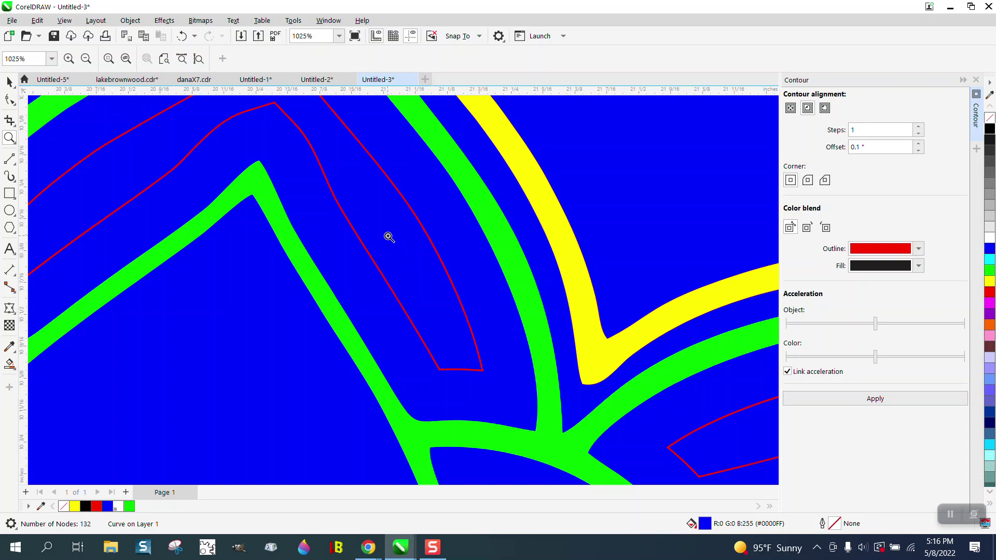
scroll(389, 237, down, 5)
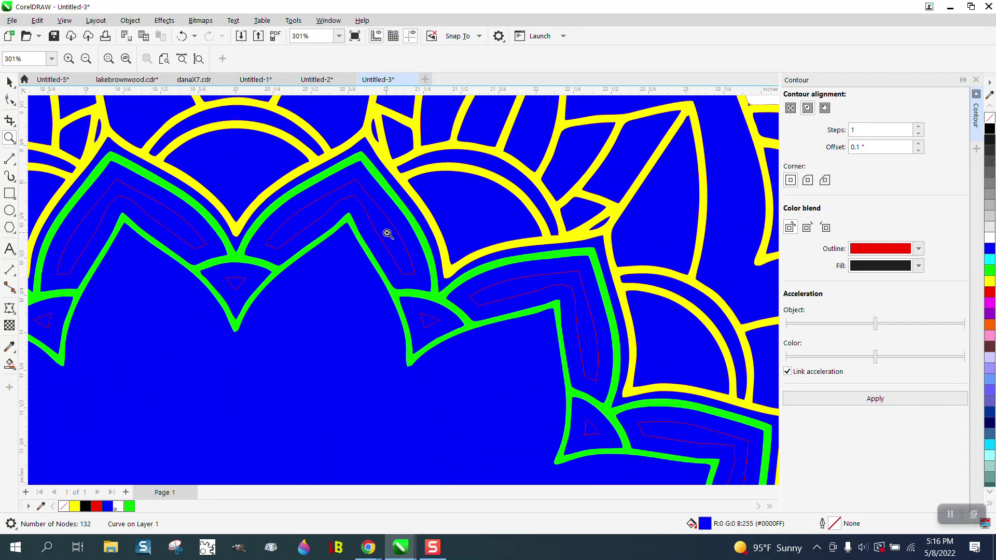
scroll(393, 222, down, 6)
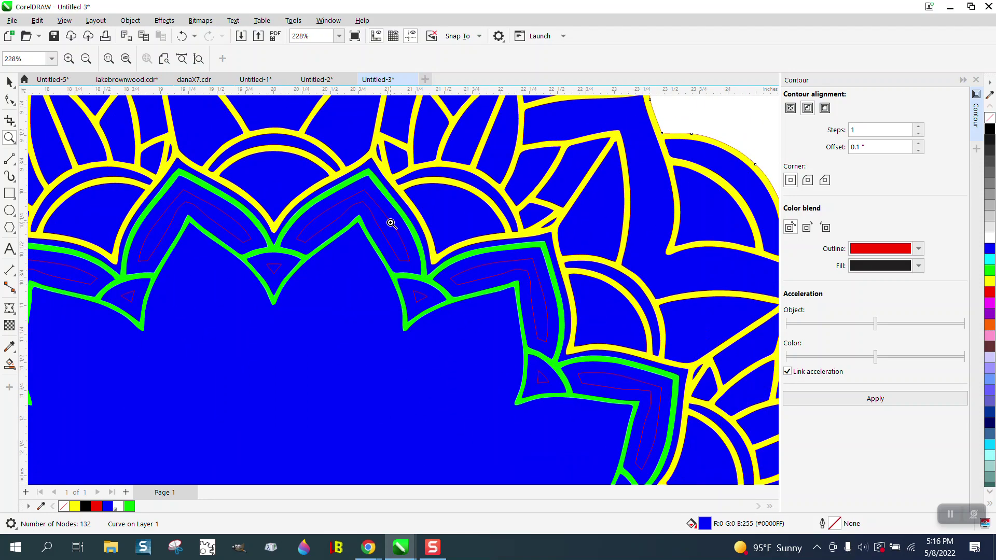
scroll(391, 223, down, 2)
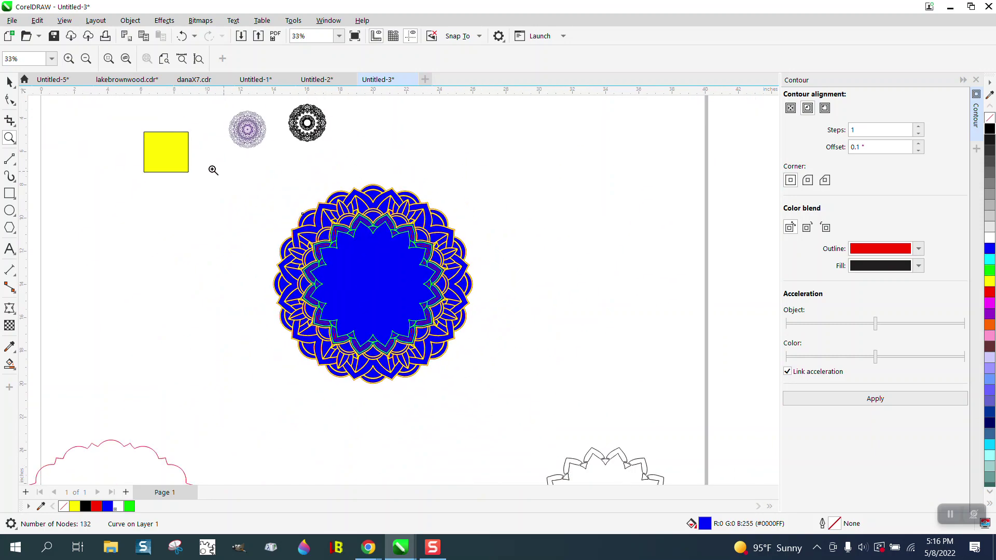
drag(289, 119, 354, 161)
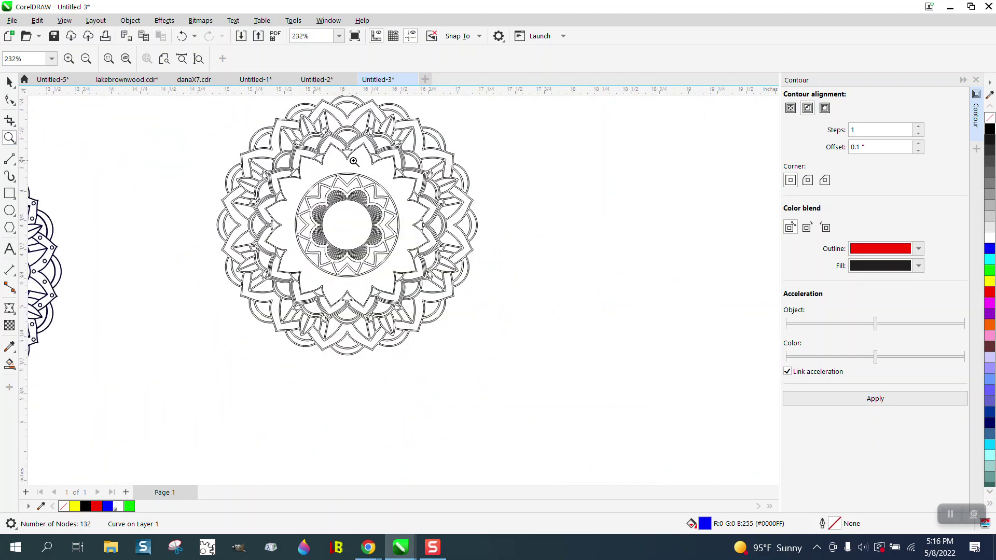
click(9, 81)
click(365, 193)
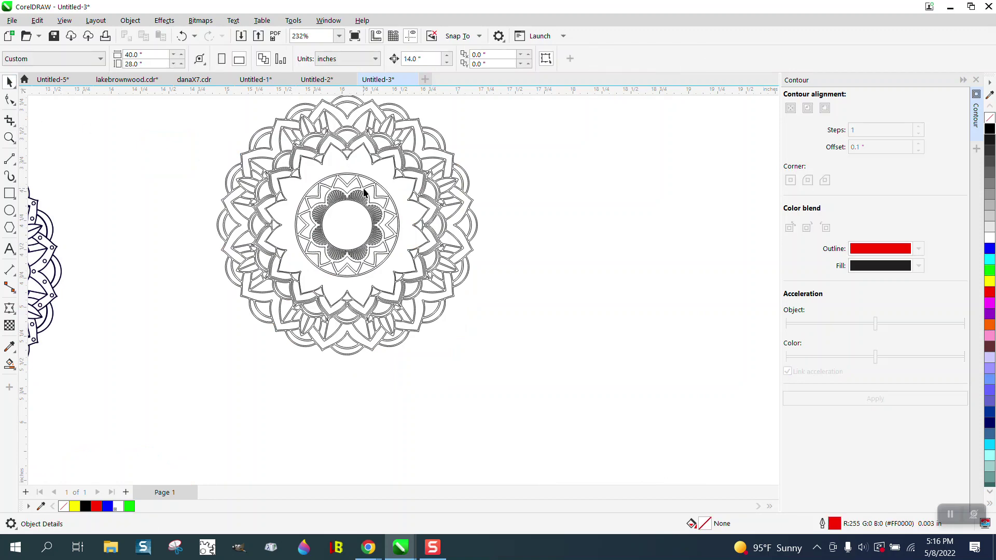
click(386, 193)
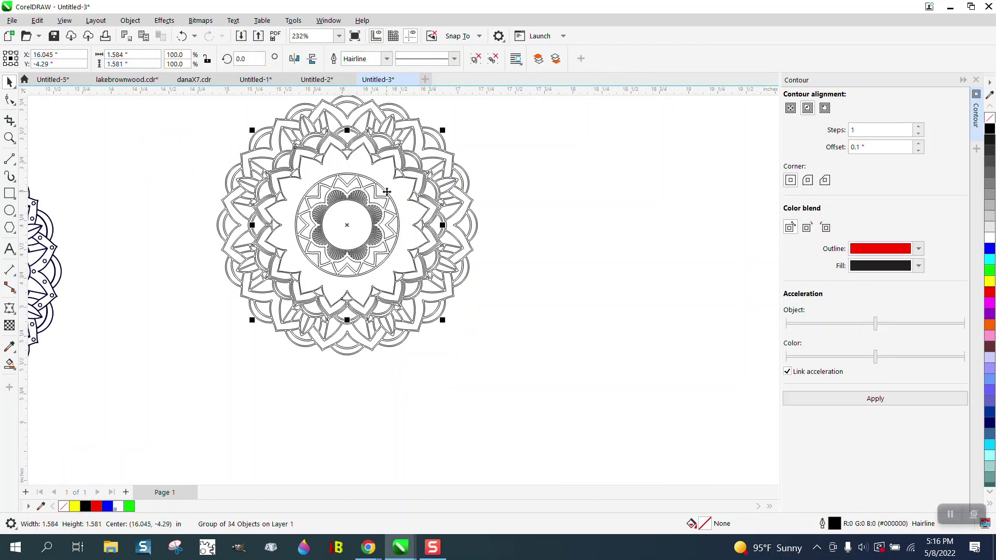
scroll(387, 191, down, 6)
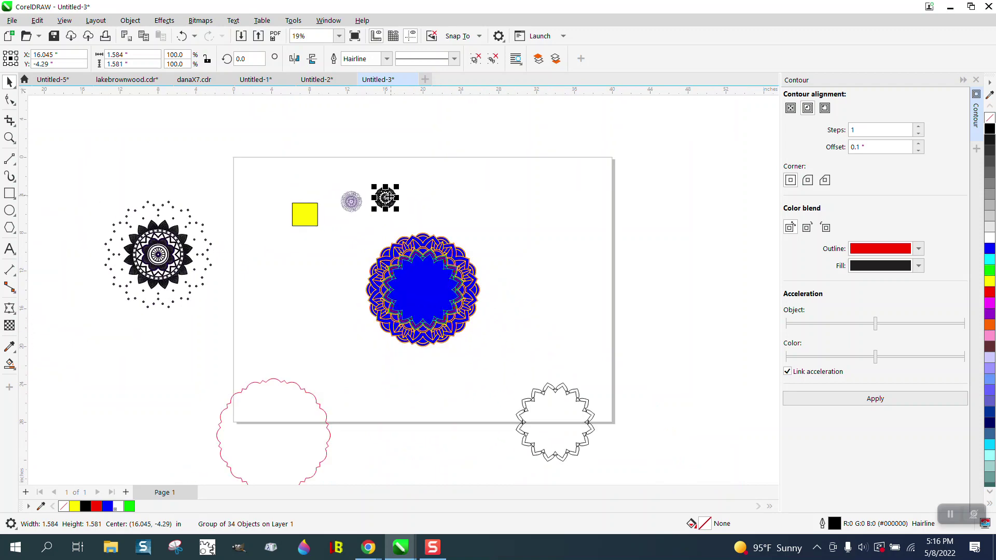
Step: Move the striped petal ring out of the dotted mandala to X 34.036 in, on the far side of the blue design
click(184, 245)
drag(184, 239, 317, 239)
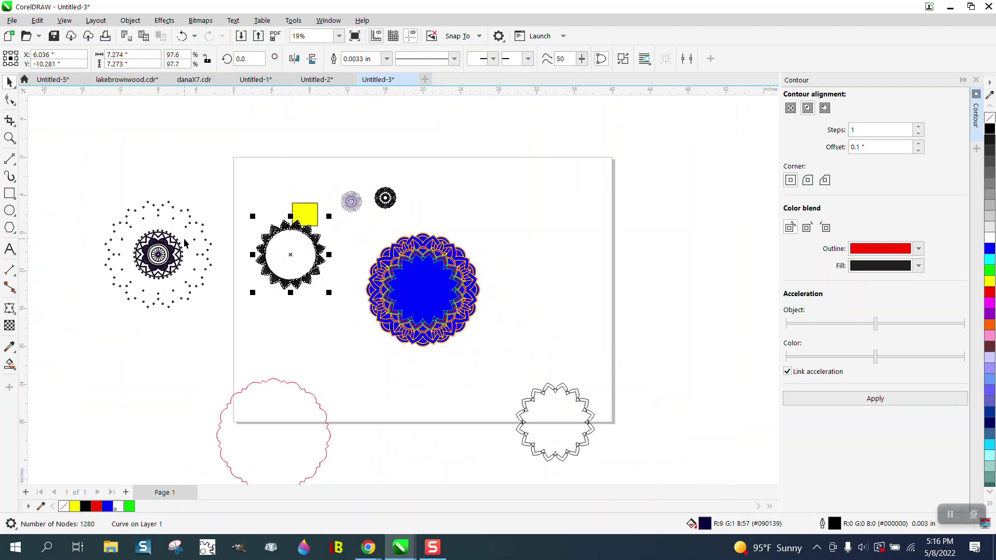
key(ctrl+r)
key(ctrl+r)
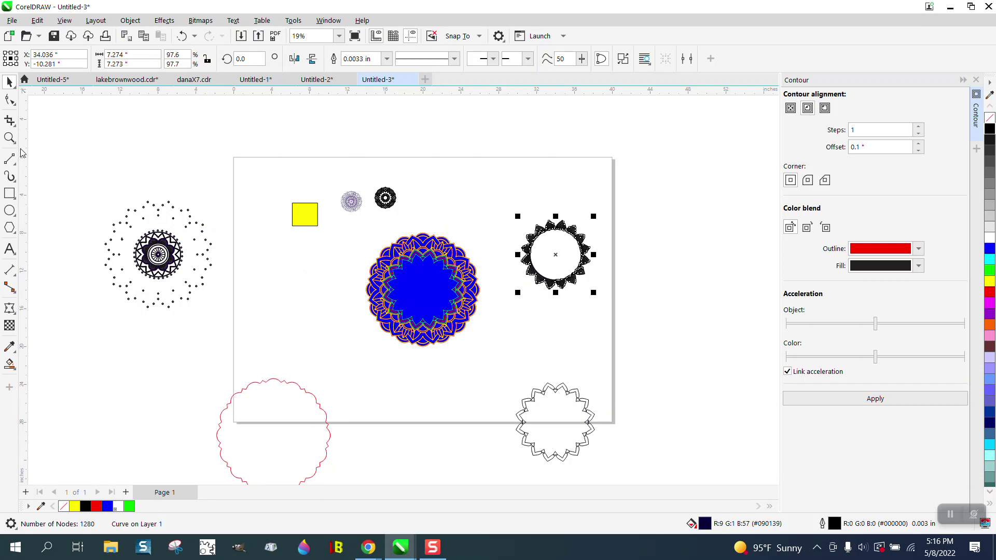
Step: Convert the outline of the separated striped petal ring to an object
click(10, 137)
drag(529, 217, 584, 244)
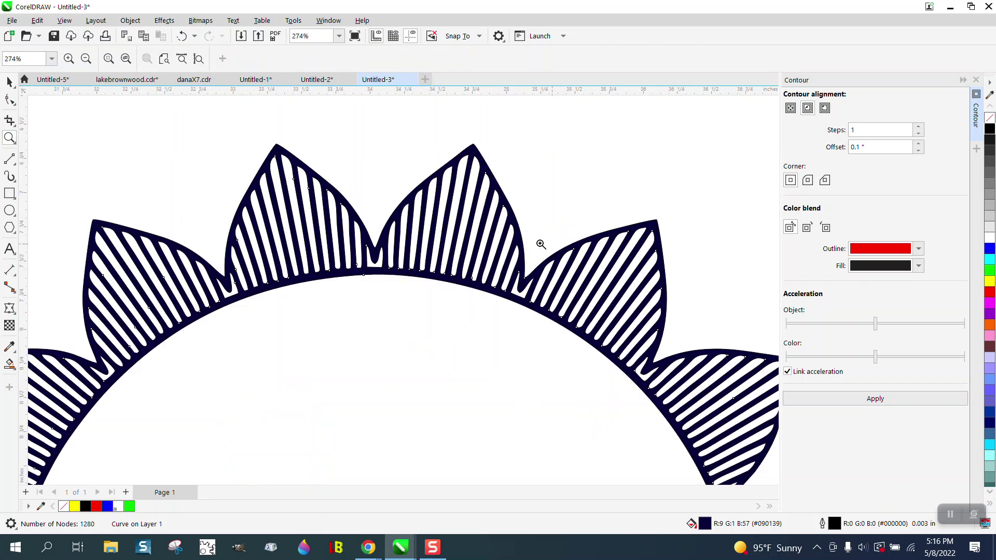
scroll(541, 244, down, 5)
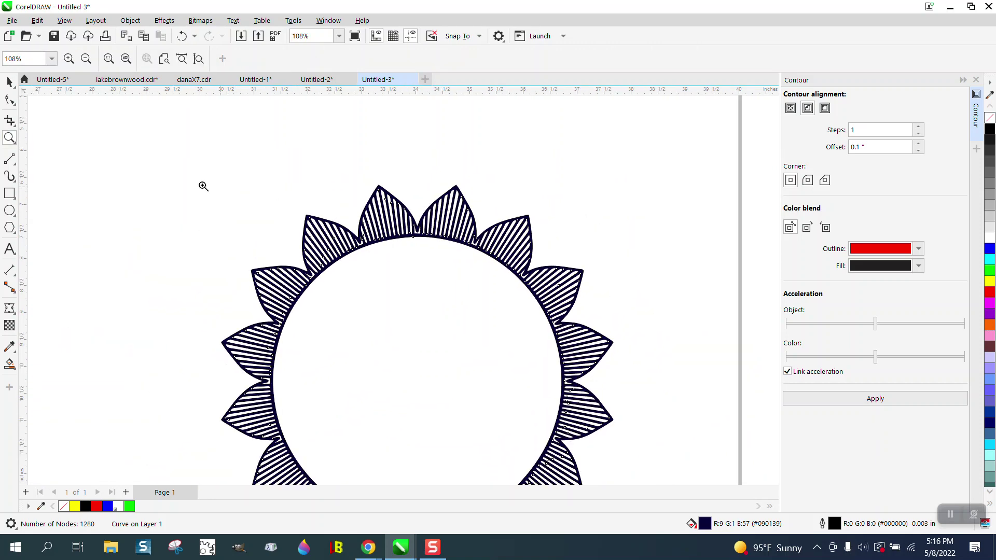
click(9, 81)
scroll(304, 162, down, 1)
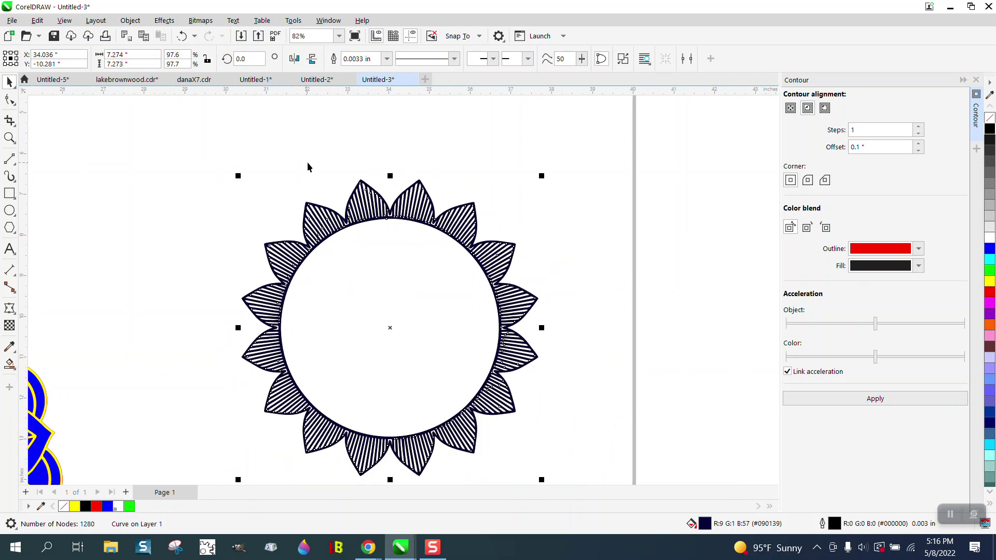
click(130, 20)
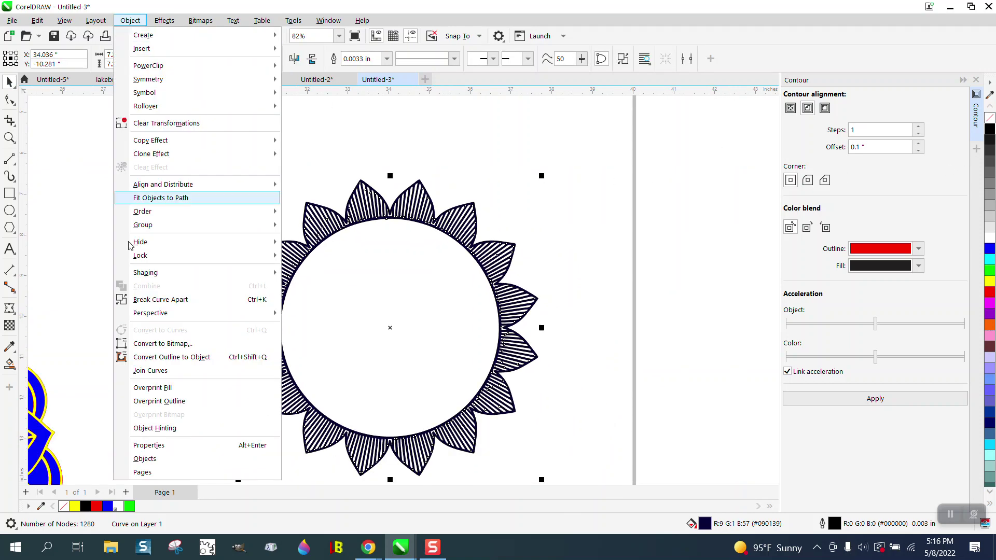
click(155, 357)
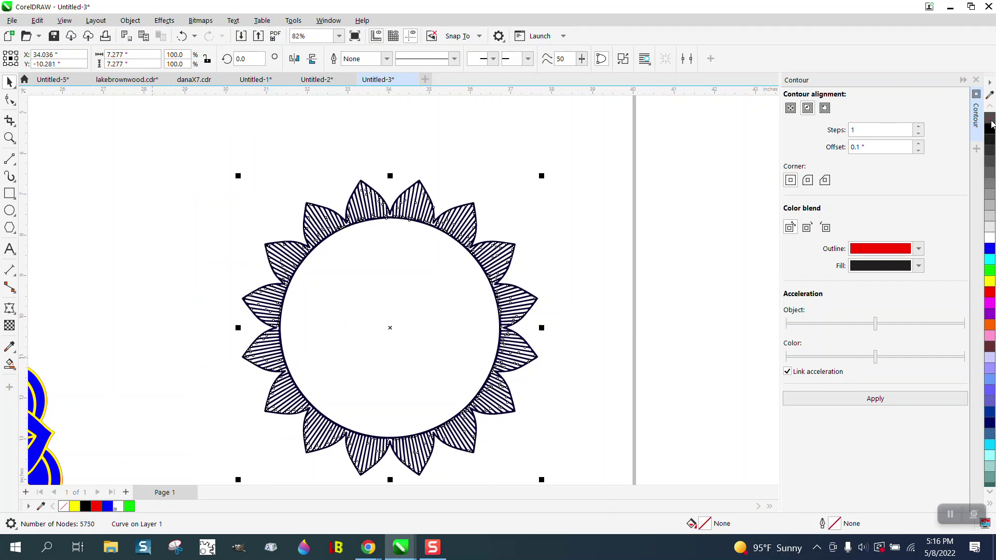
Step: Try a red hairline outline on the converted petal ring curve, inspect its stripes up close, and remove the outline
right_click(991, 296)
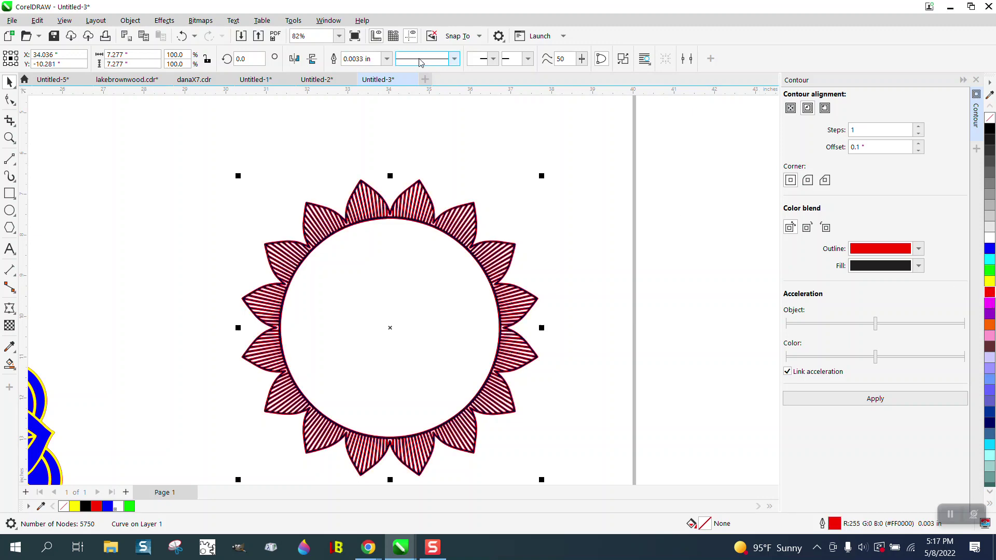
click(386, 58)
click(363, 80)
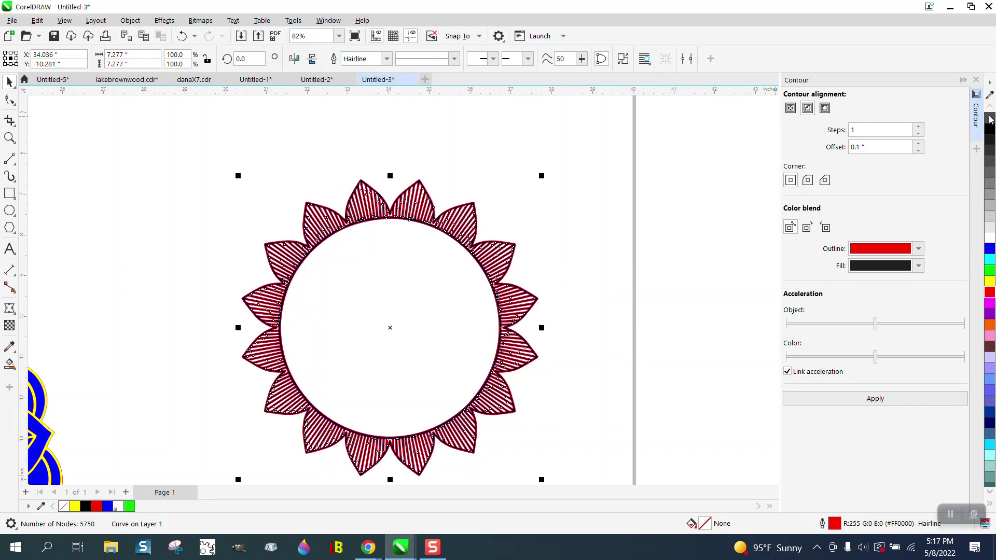
click(9, 137)
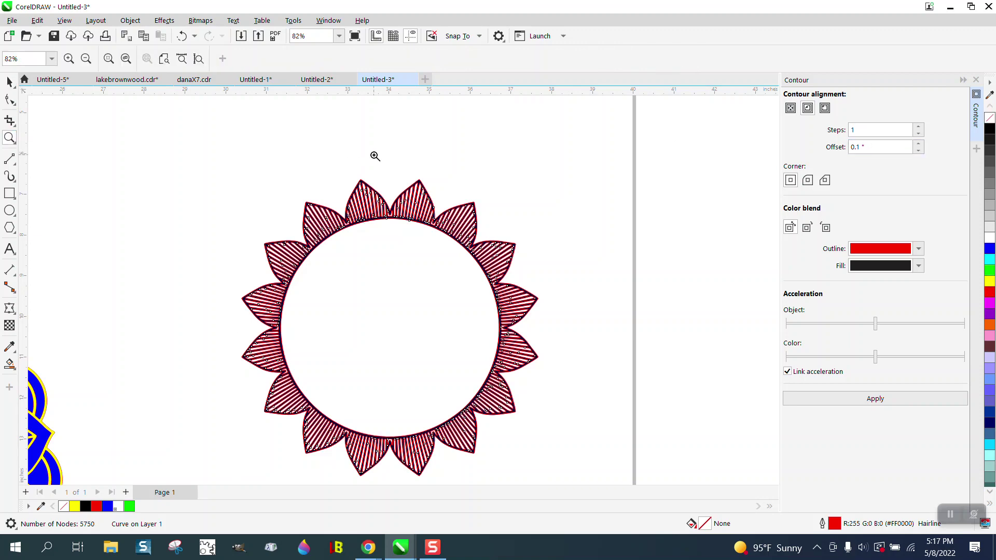
drag(346, 169, 410, 224)
scroll(332, 104, down, 3)
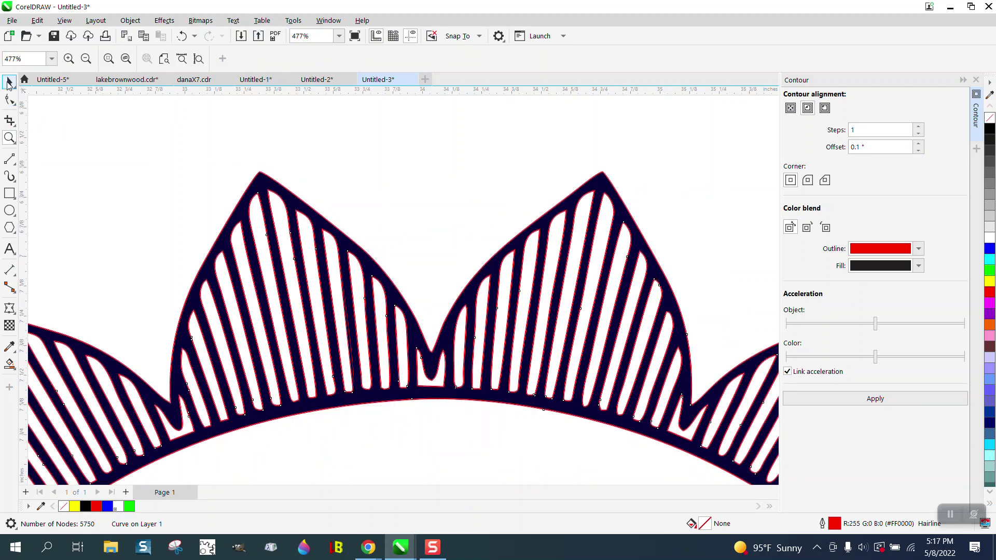
key(space)
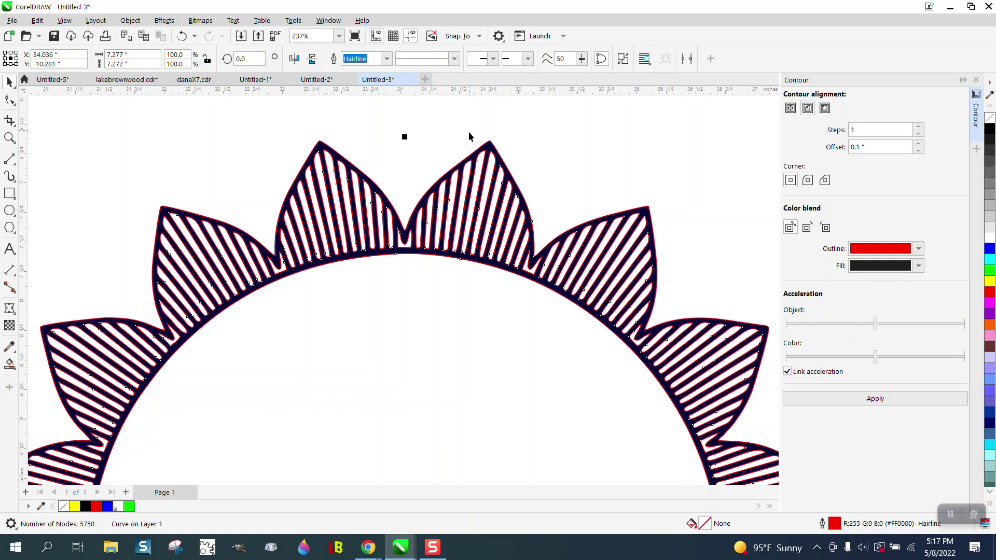
scroll(469, 134, down, 3)
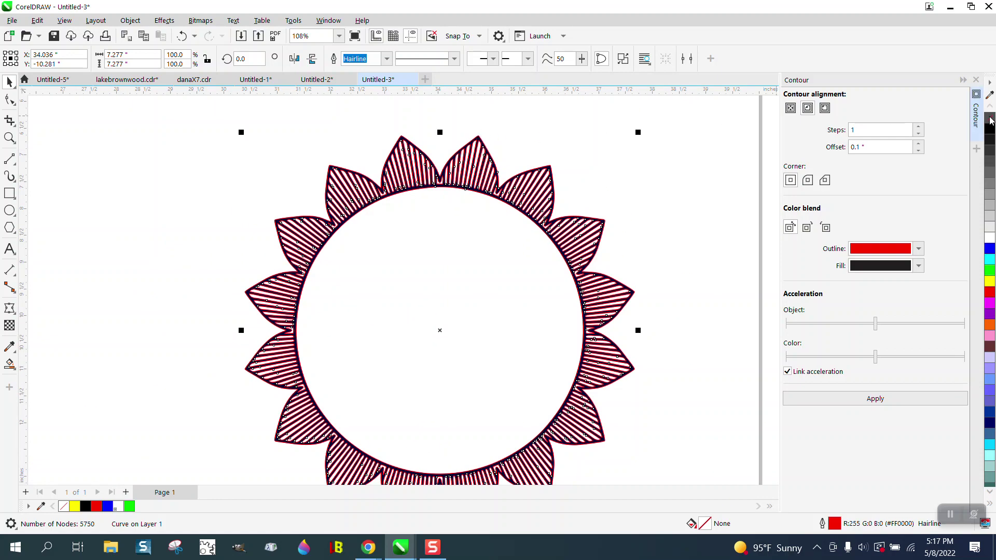
right_click(989, 120)
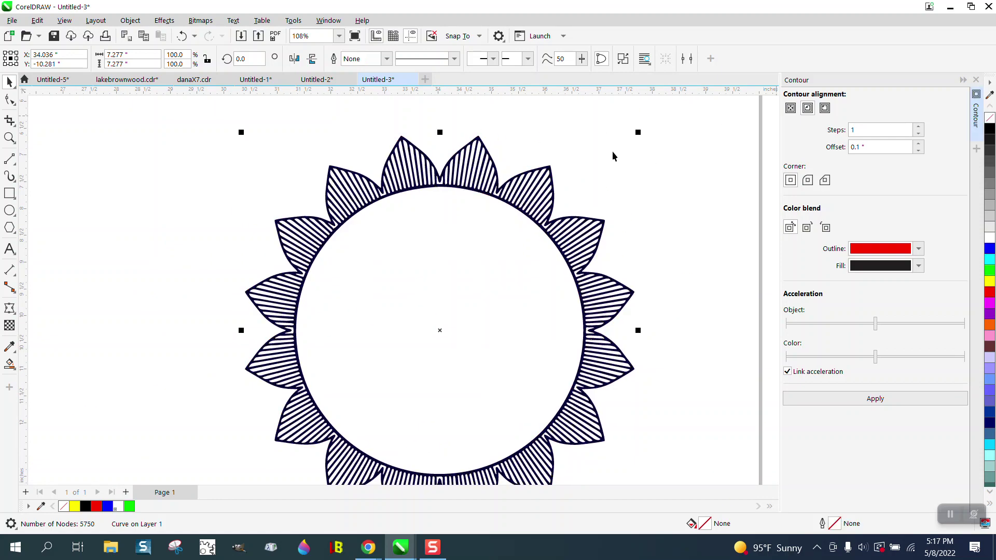
Step: Try converting the outlines of both overlapping striped petal ring curves to objects
scroll(613, 151, down, 2)
drag(679, 429, 680, 430)
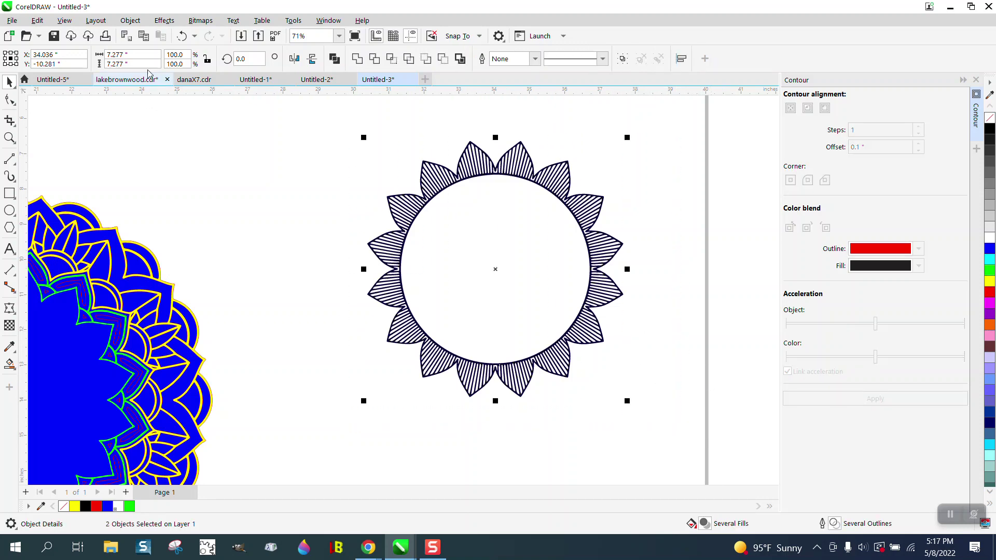
click(130, 20)
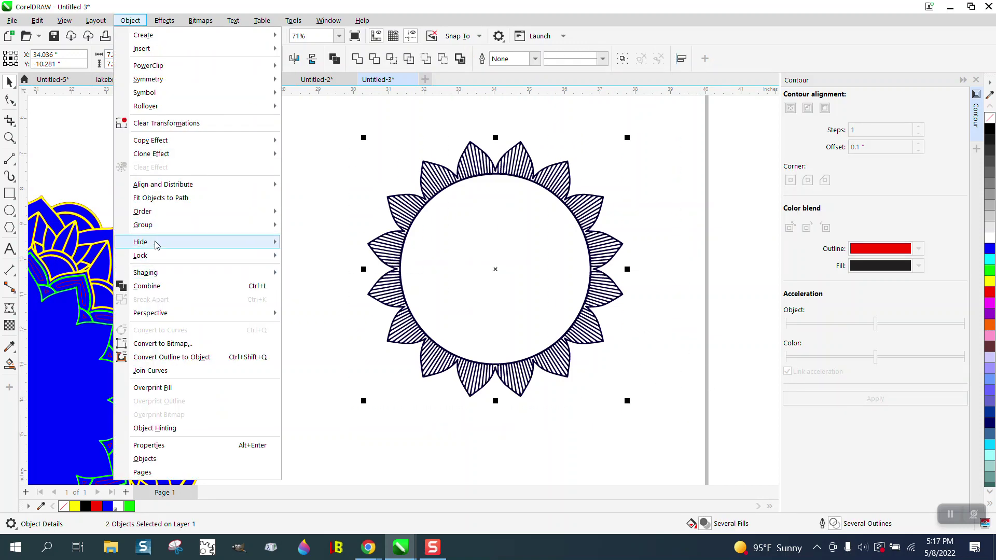
mouse_move(157, 226)
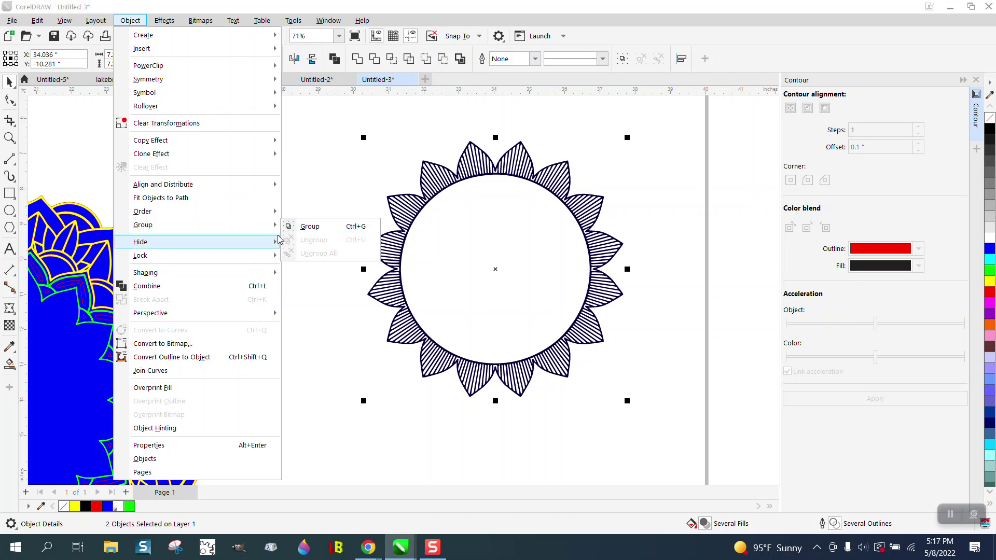
click(203, 357)
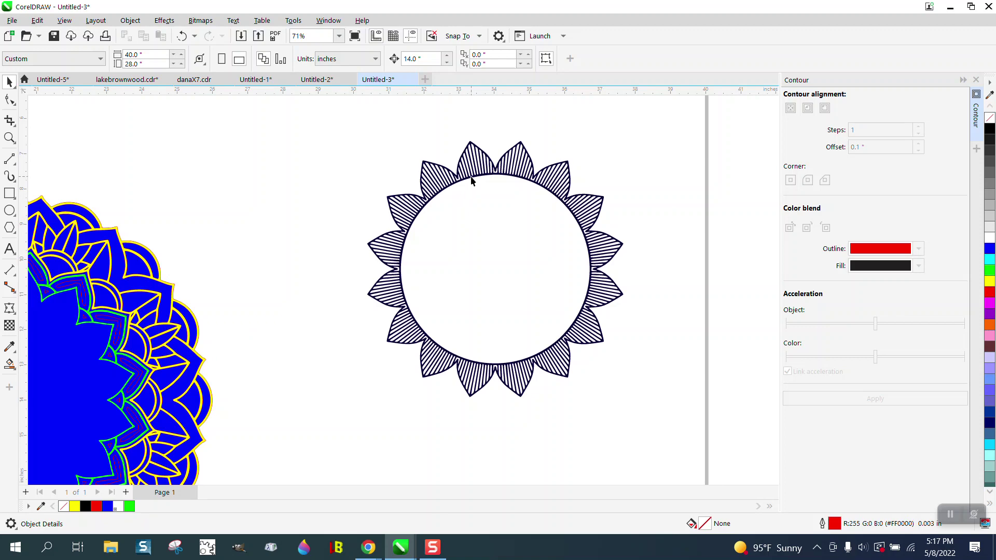
Step: Move the unfilled outline curve off the filled striped petal ring, 14 inches to the right, beyond the page edge
drag(472, 180, 399, 189)
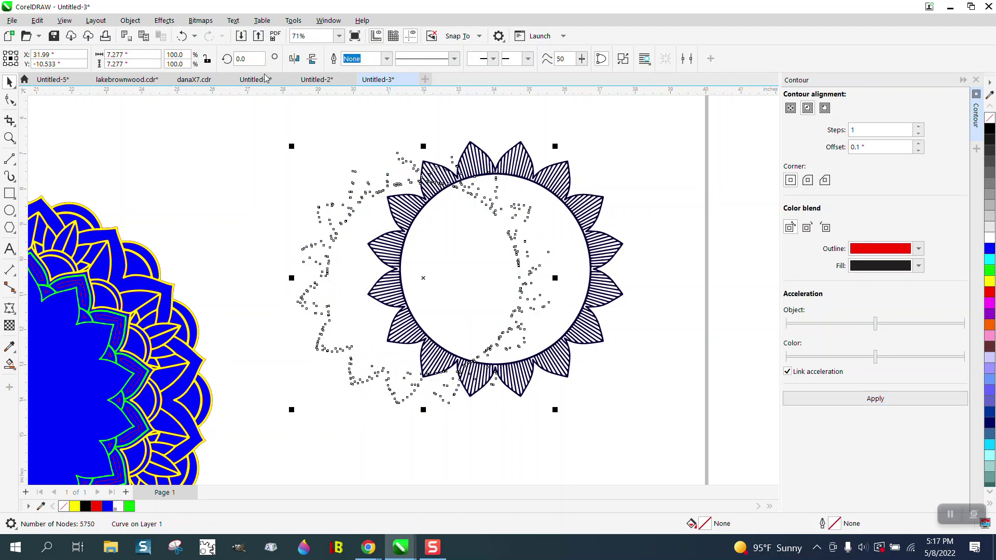
click(182, 36)
key(F4)
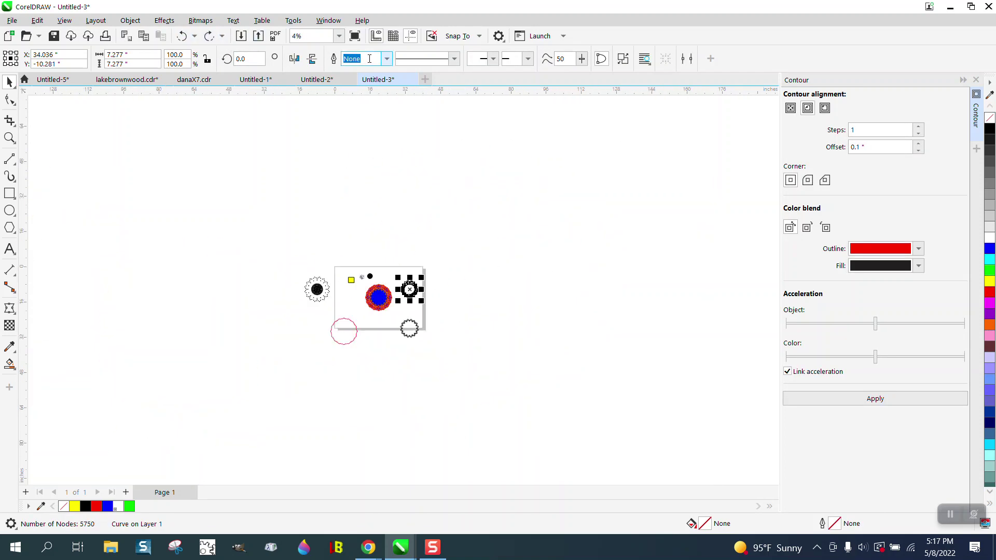
key(Right)
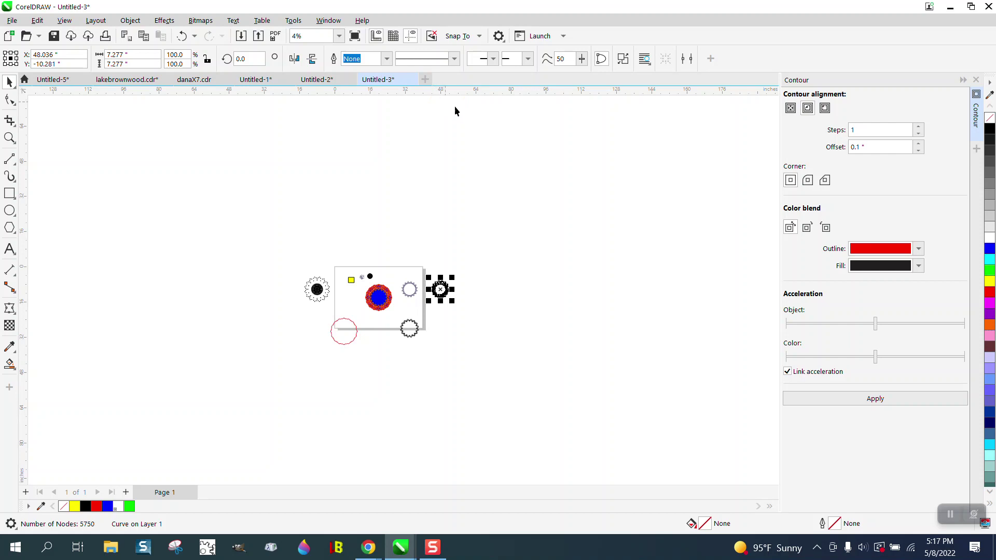
Step: Give the separated petal ring curve beside the page a red outline
click(11, 138)
drag(404, 266, 440, 315)
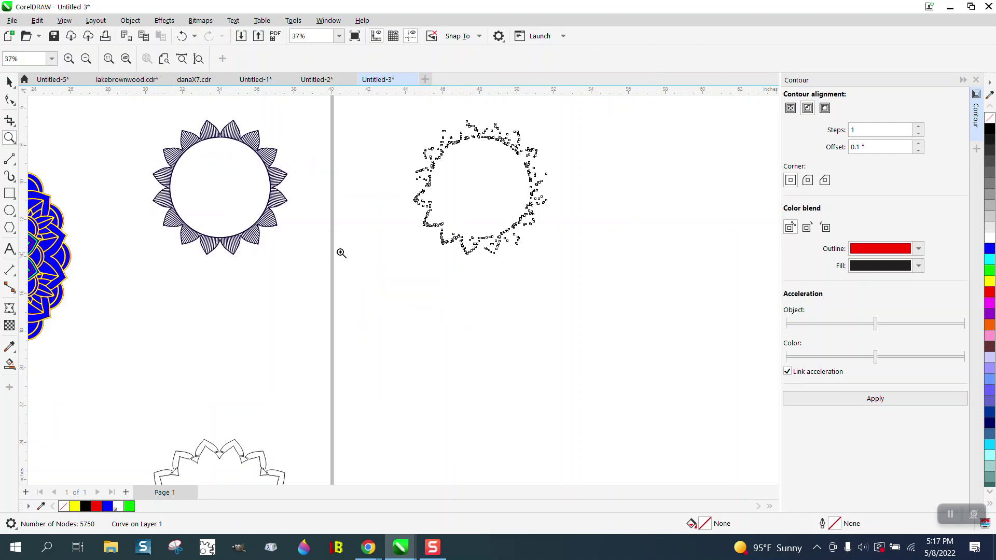
click(10, 82)
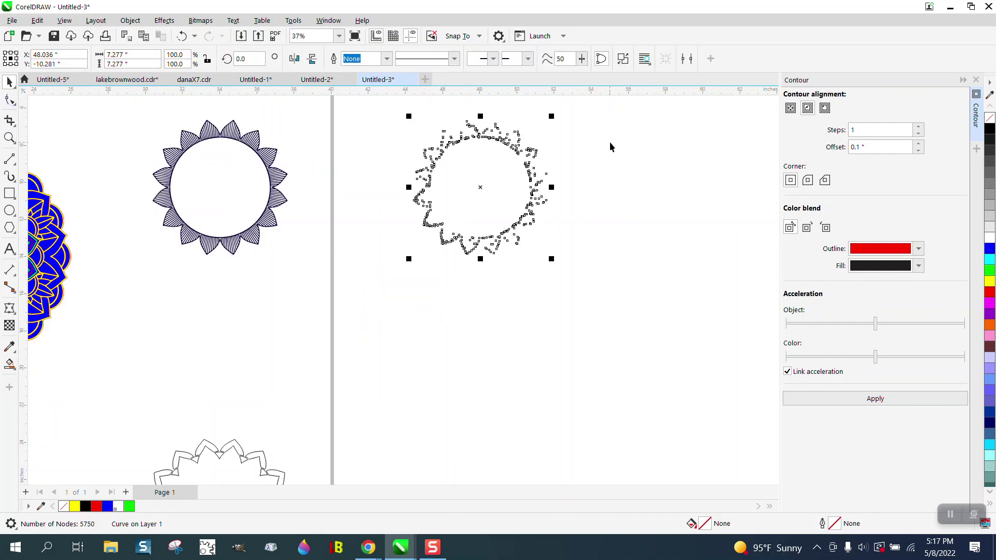
right_click(991, 293)
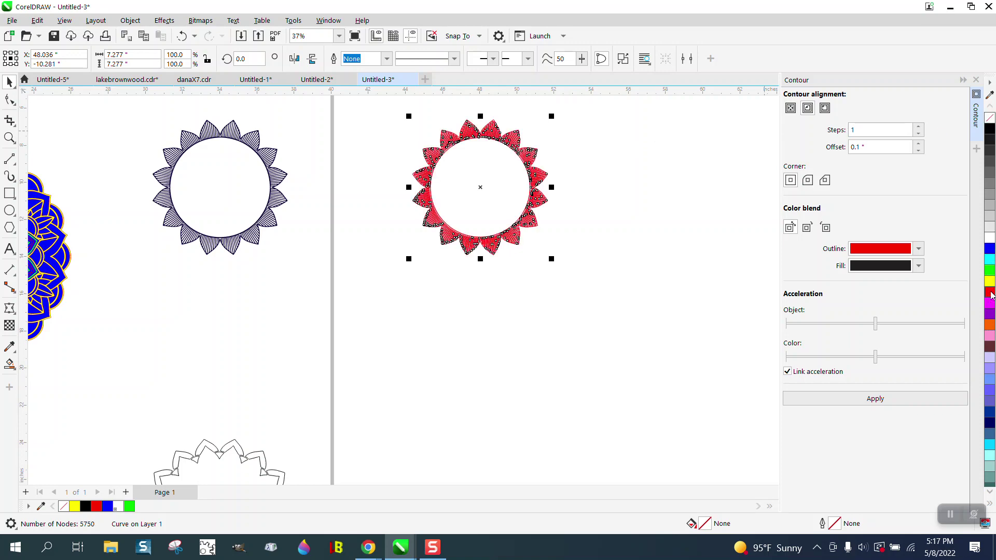
Step: Smart-fill the band of the red-outlined striped petal ring with orange (#FF6633) from the RGB Palette and no outline
click(9, 139)
drag(439, 119, 532, 156)
right_click(524, 142)
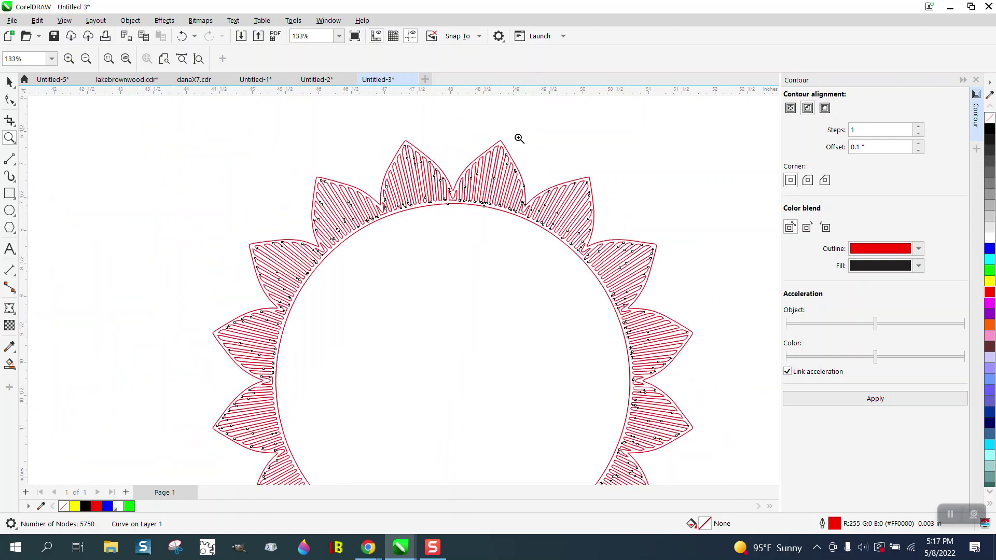
right_click(520, 139)
right_click(540, 149)
scroll(606, 155, down, 1)
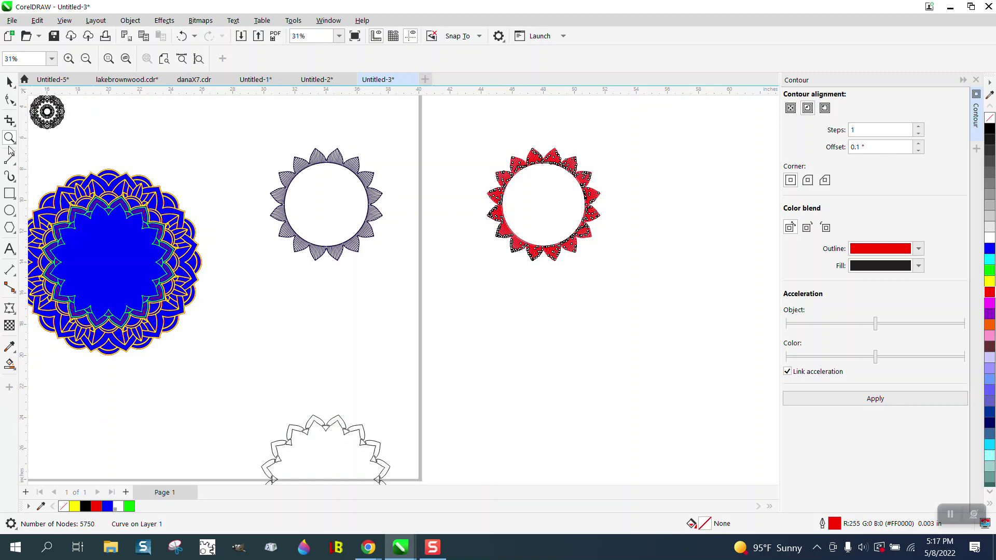
drag(490, 165, 541, 193)
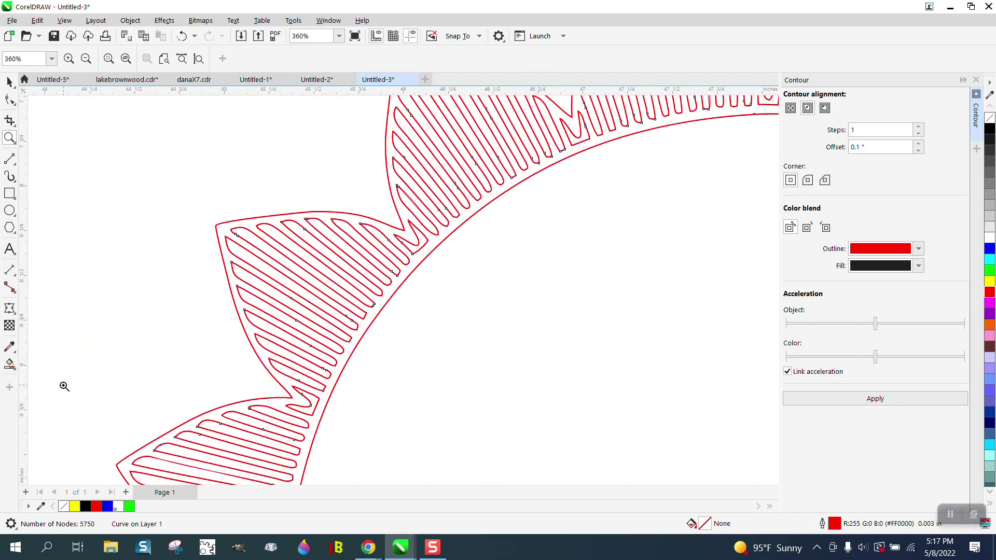
click(10, 363)
click(140, 59)
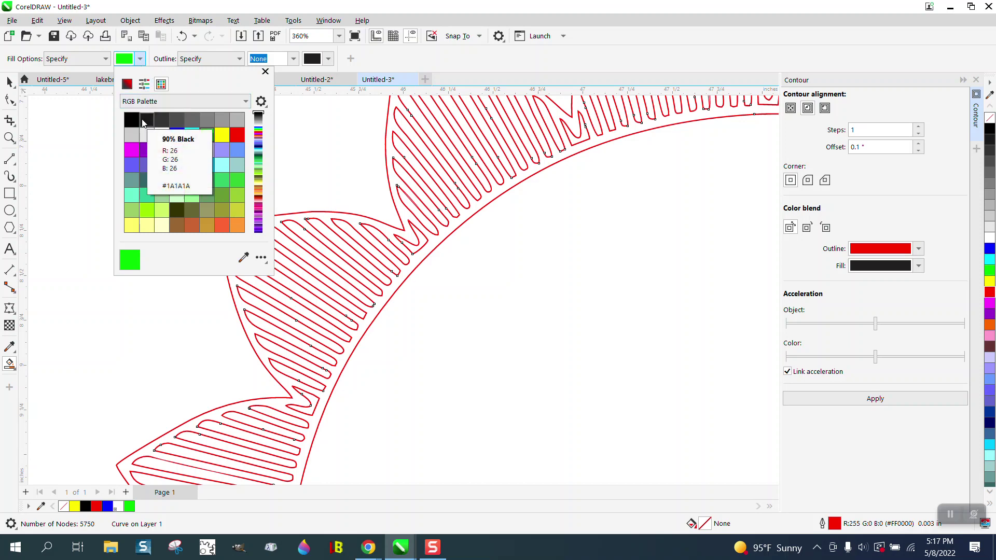
click(223, 224)
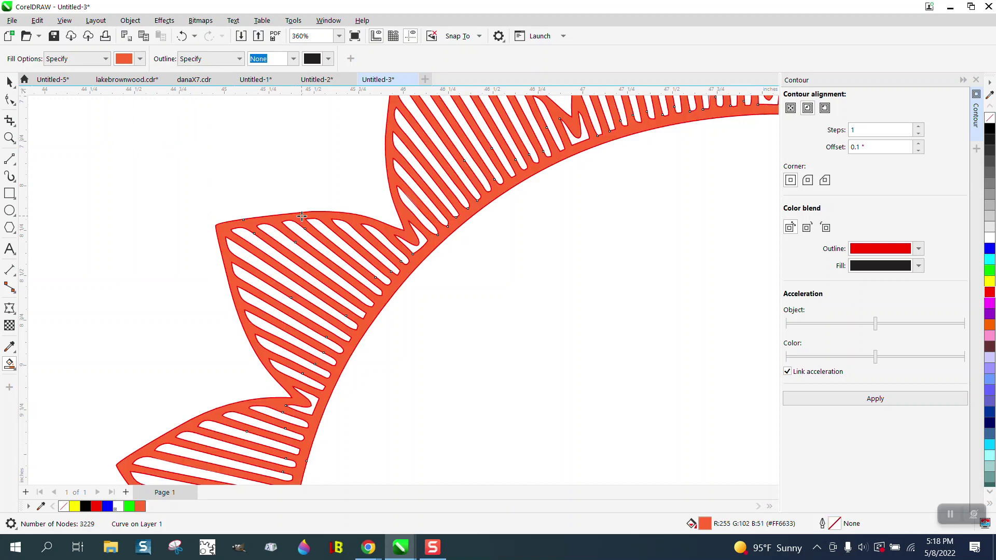
scroll(442, 207, down, 5)
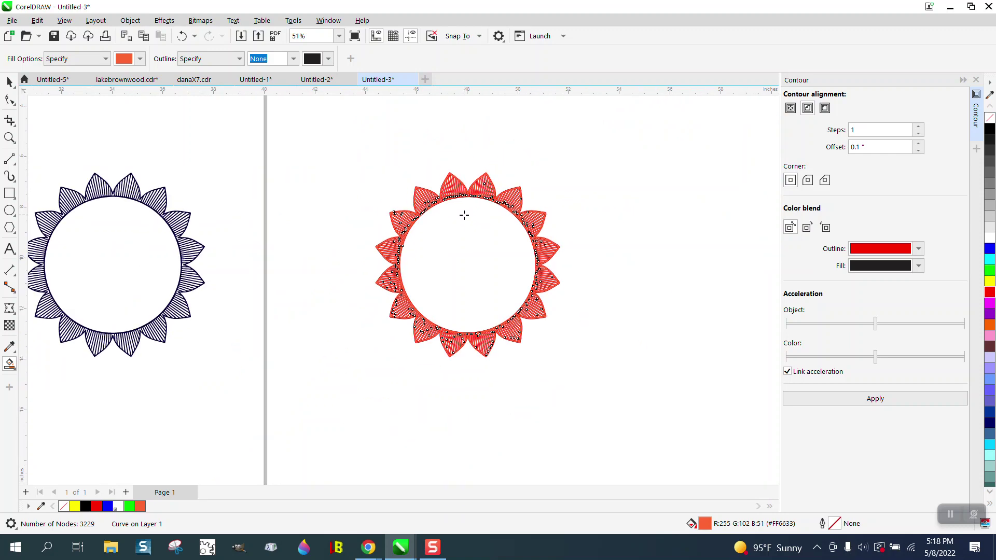
scroll(465, 215, down, 1)
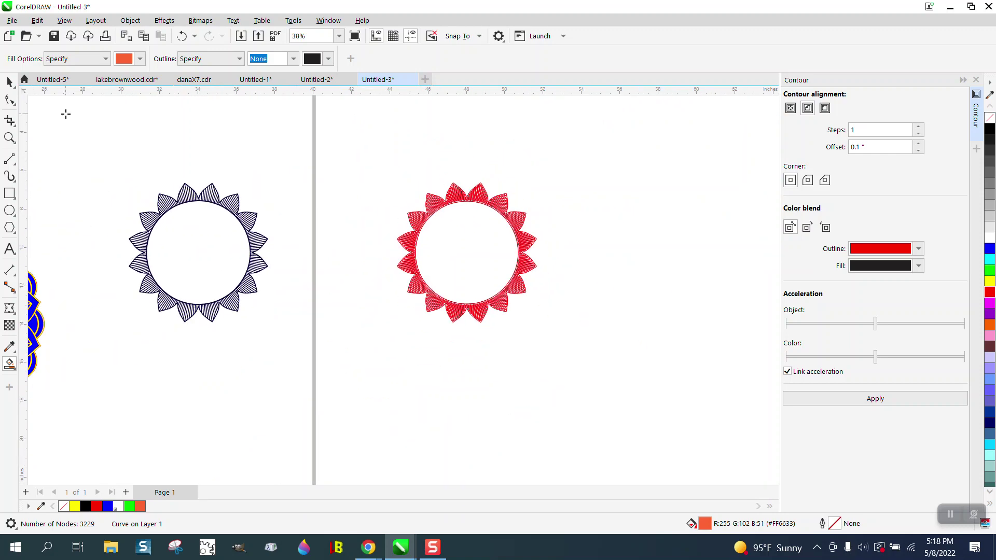
Step: Center the orange-filled striped petal ring and its red outline curve on the page, over the stacked mandala
click(9, 81)
click(454, 206)
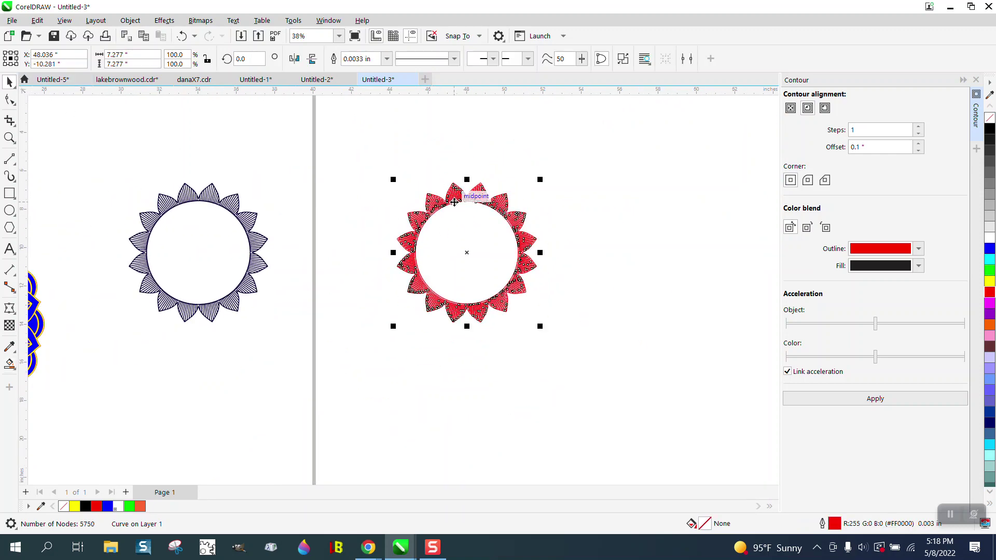
key(Delete)
Step: Examine the orange striped petals against the green and yellow layers, and inspect the uncolored center medallion left beside the page
scroll(471, 217, down, 2)
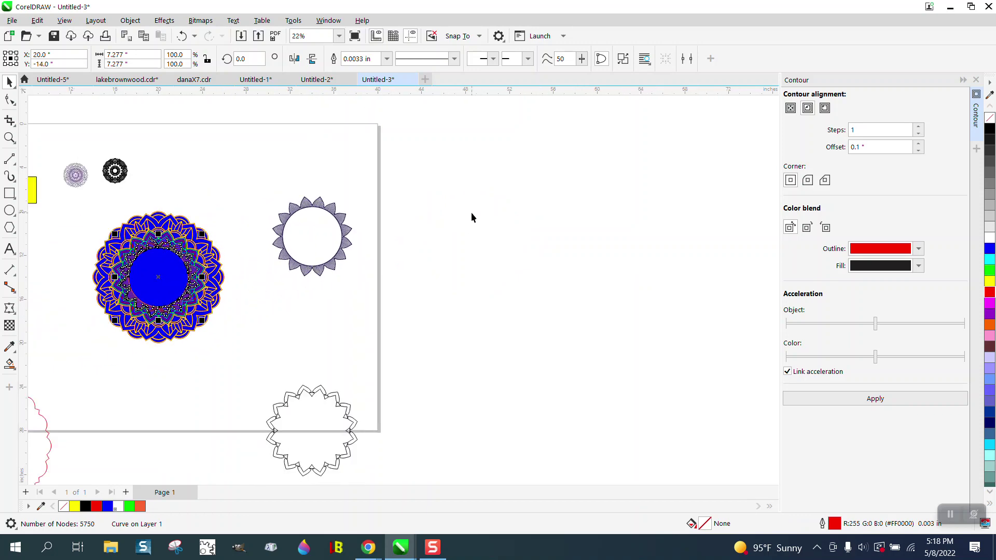
click(9, 138)
drag(137, 236, 205, 264)
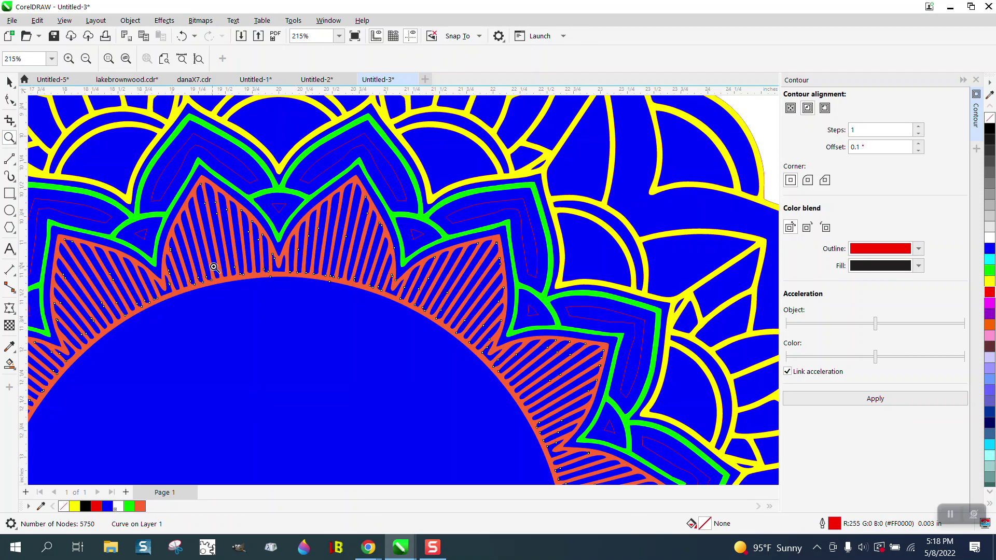
scroll(222, 265, down, 2)
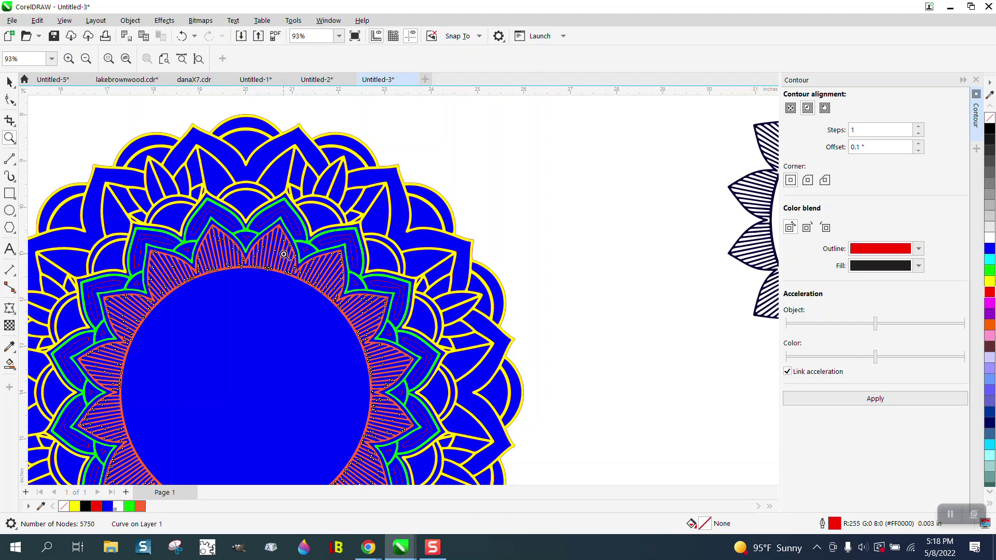
scroll(271, 253, down, 2)
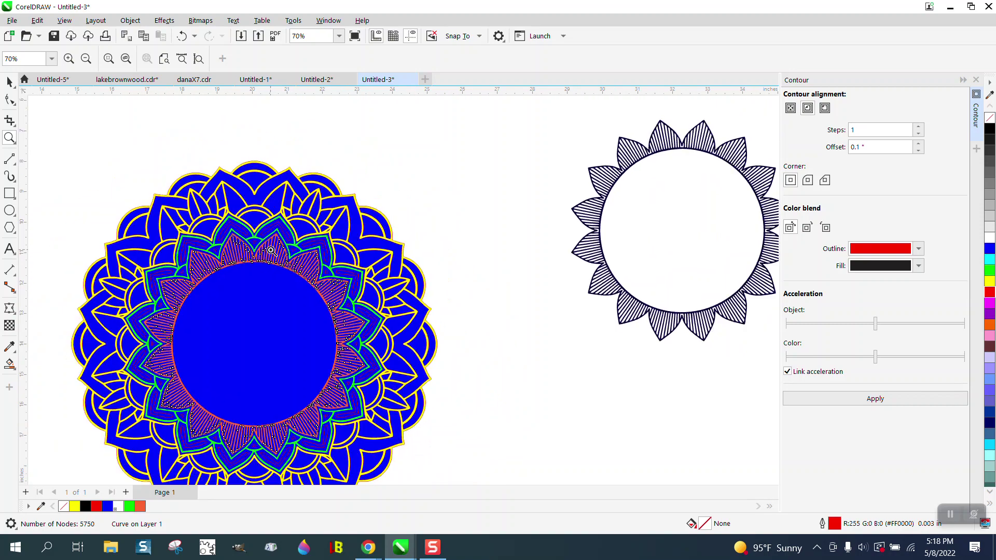
scroll(264, 328, down, 4)
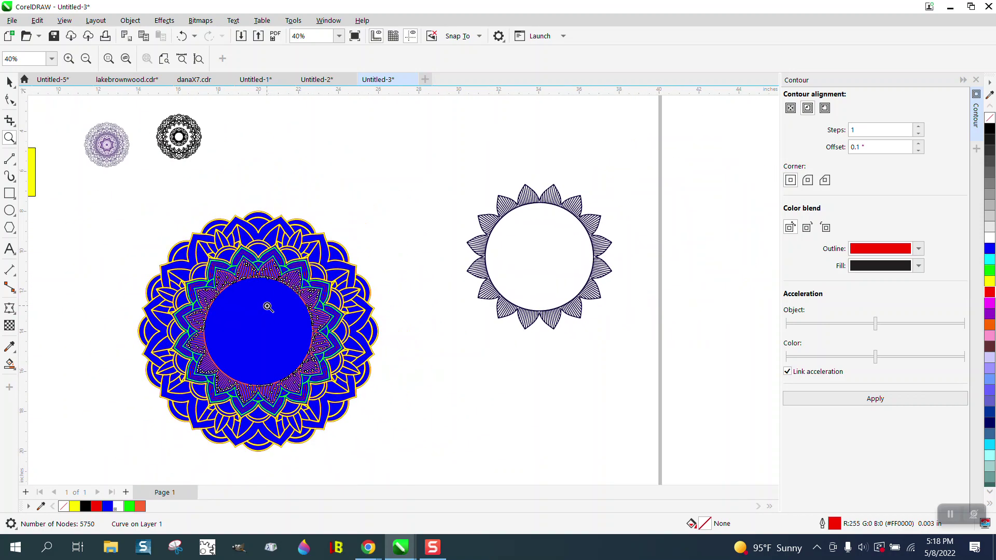
scroll(269, 310, down, 1)
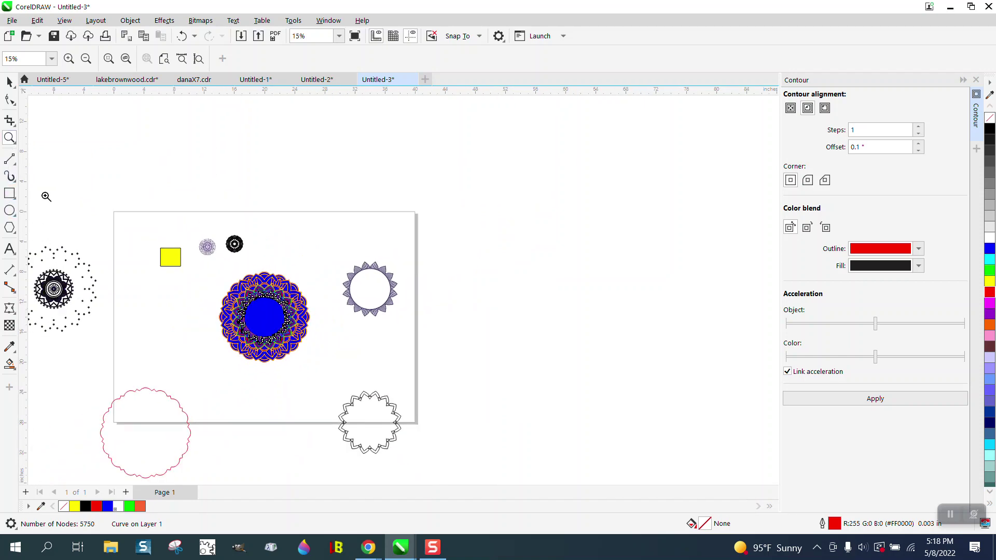
drag(33, 271, 84, 301)
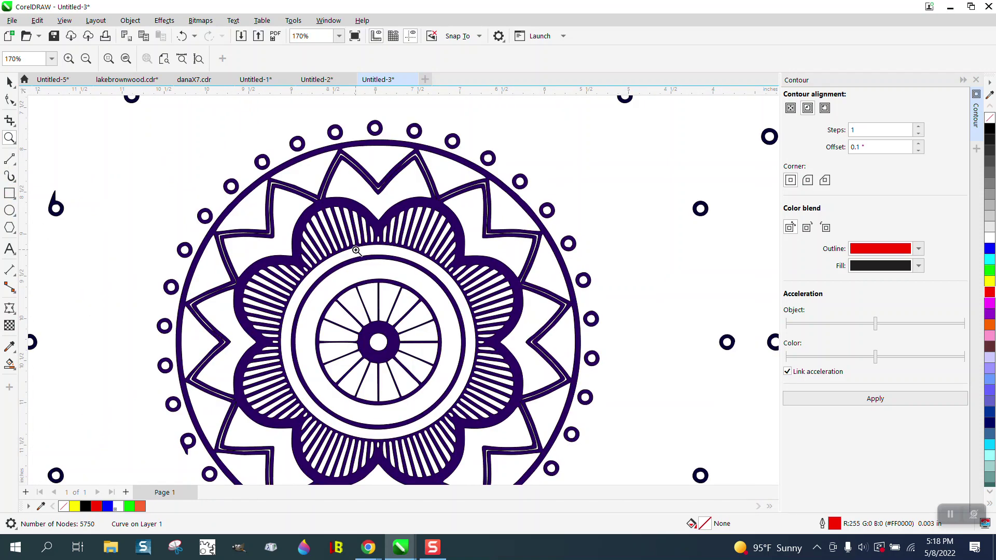
scroll(368, 239, down, 4)
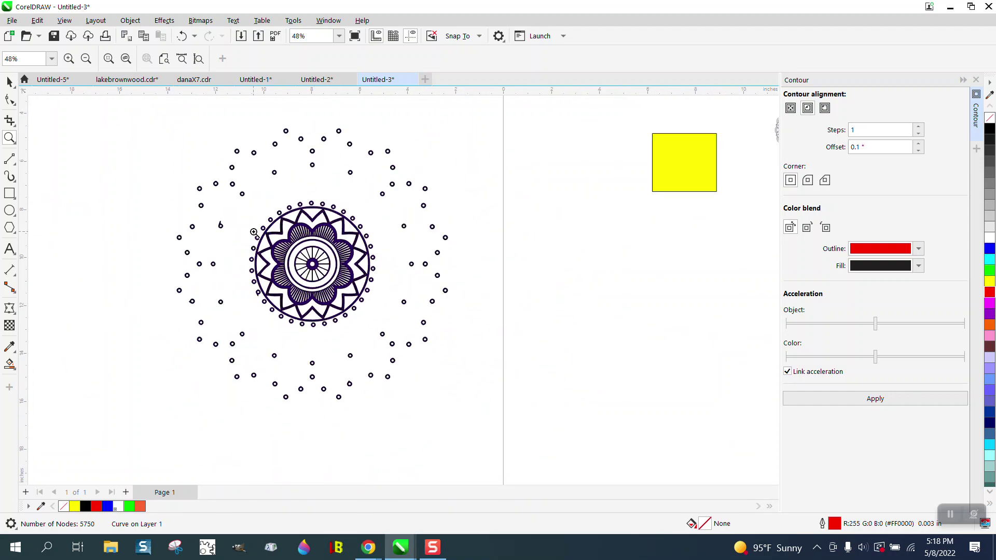
scroll(365, 257, down, 1)
Step: Deselect the petal ring curve and review the stacked mandala's colored layers over the blue backing
drag(575, 245, 692, 347)
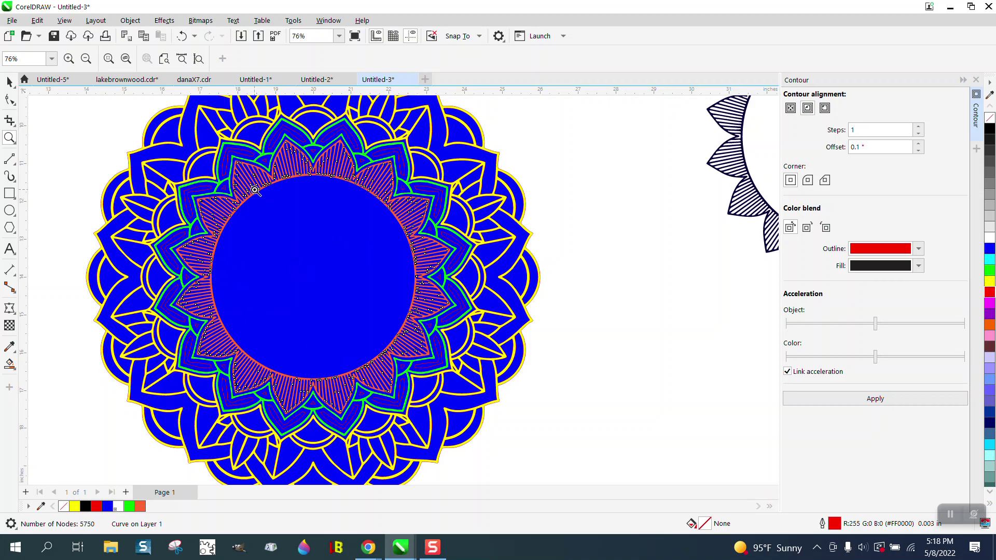
click(9, 82)
key(Escape)
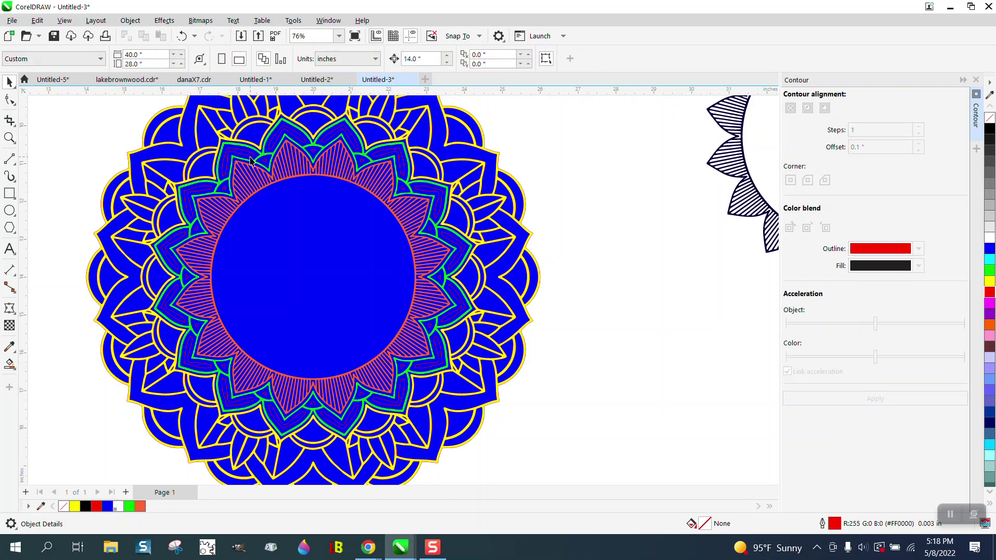
scroll(251, 161, down, 4)
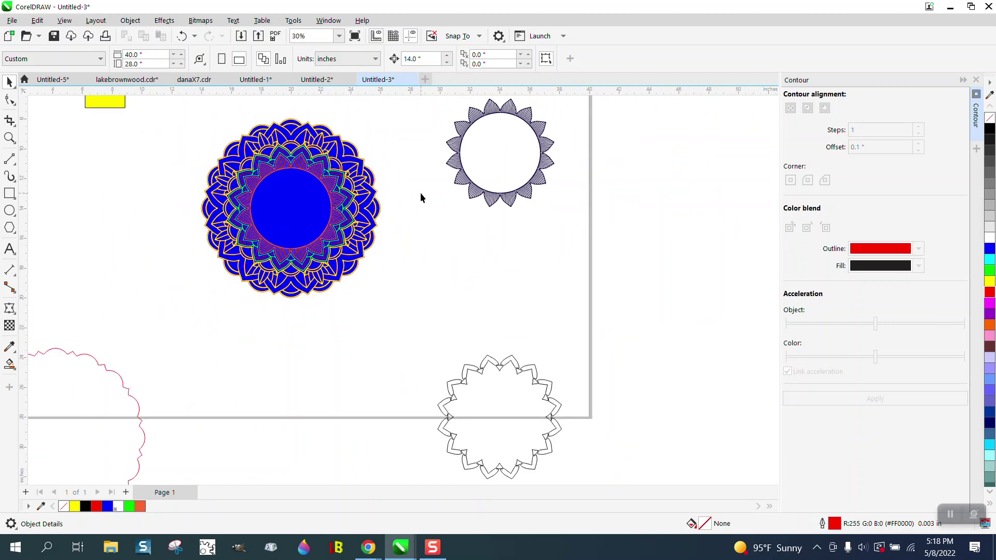
click(9, 137)
drag(194, 122, 418, 284)
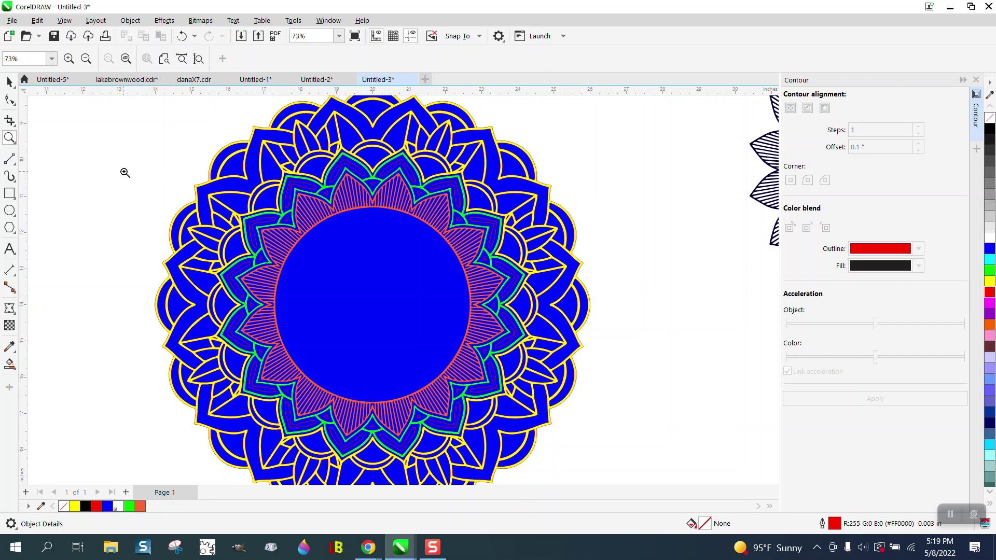
scroll(126, 173, down, 3)
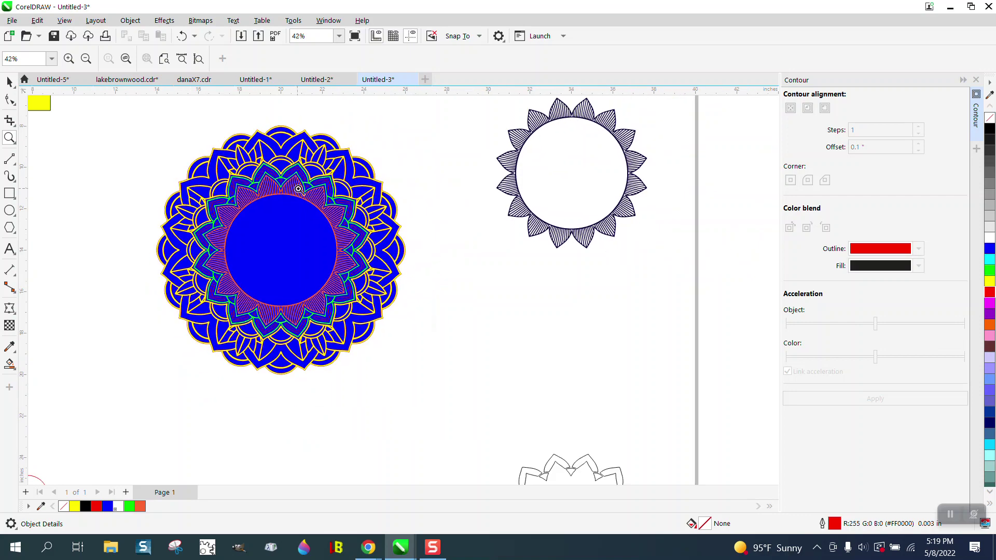
scroll(299, 190, down, 2)
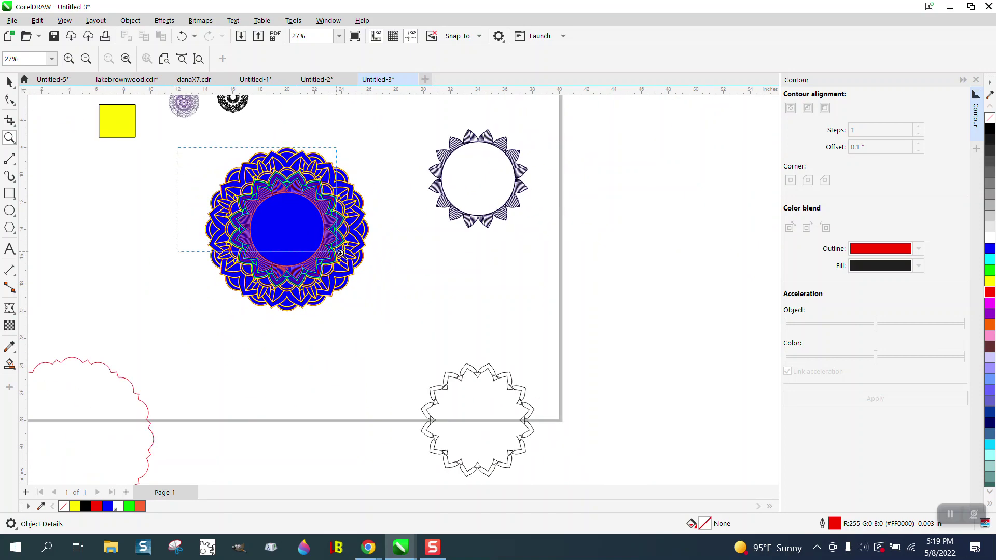